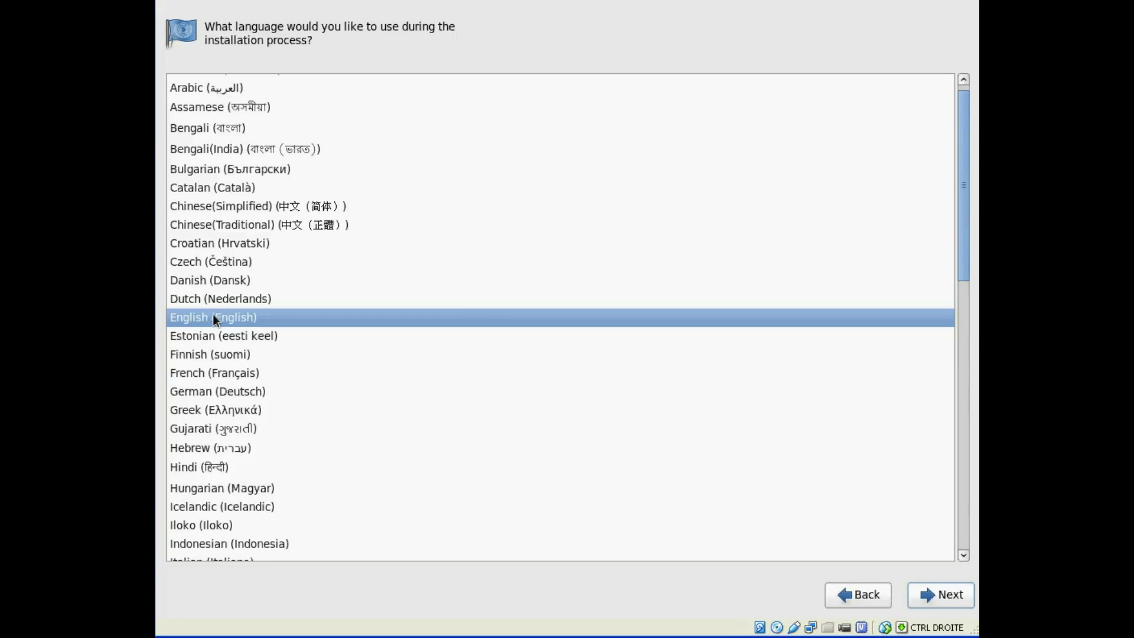
click(234, 219)
click(244, 206)
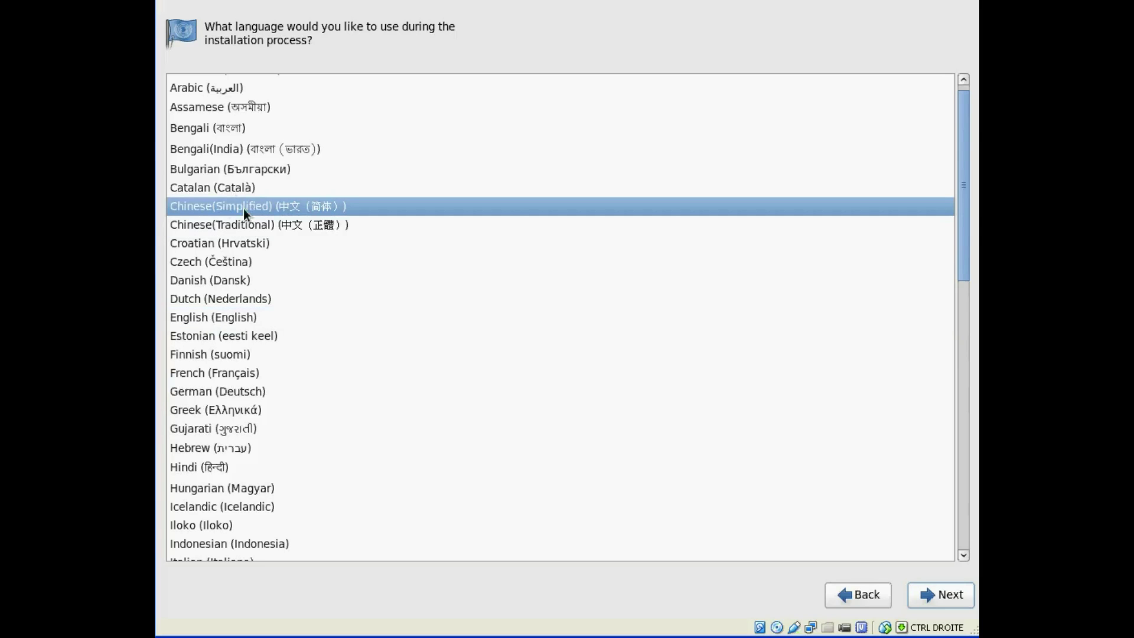
click(207, 450)
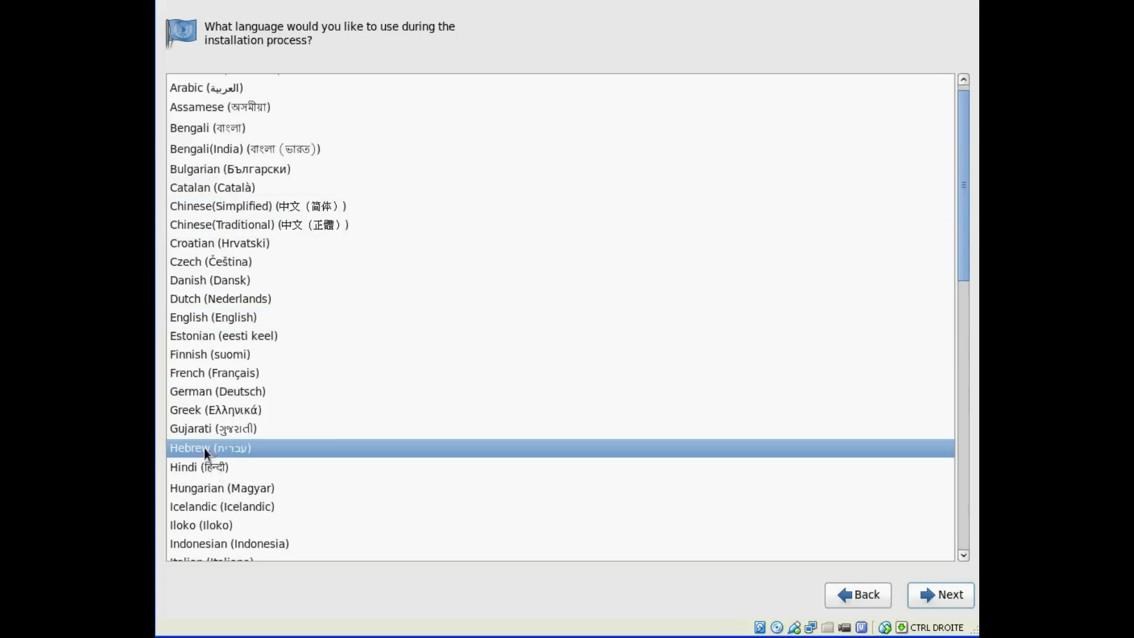
click(196, 300)
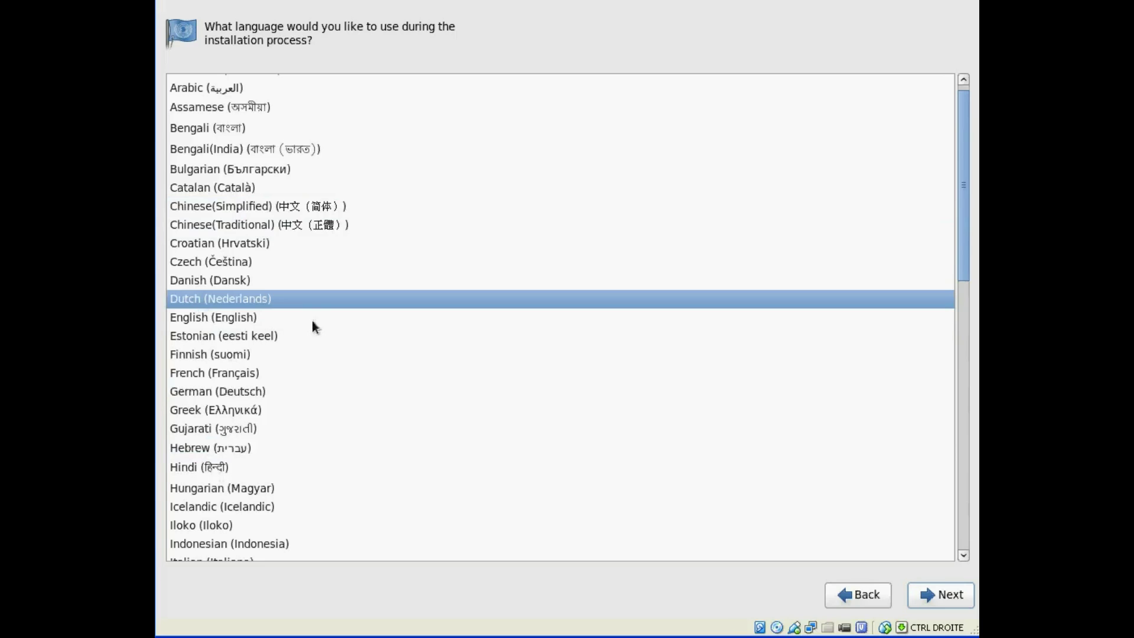
scroll(319, 382, down, 12)
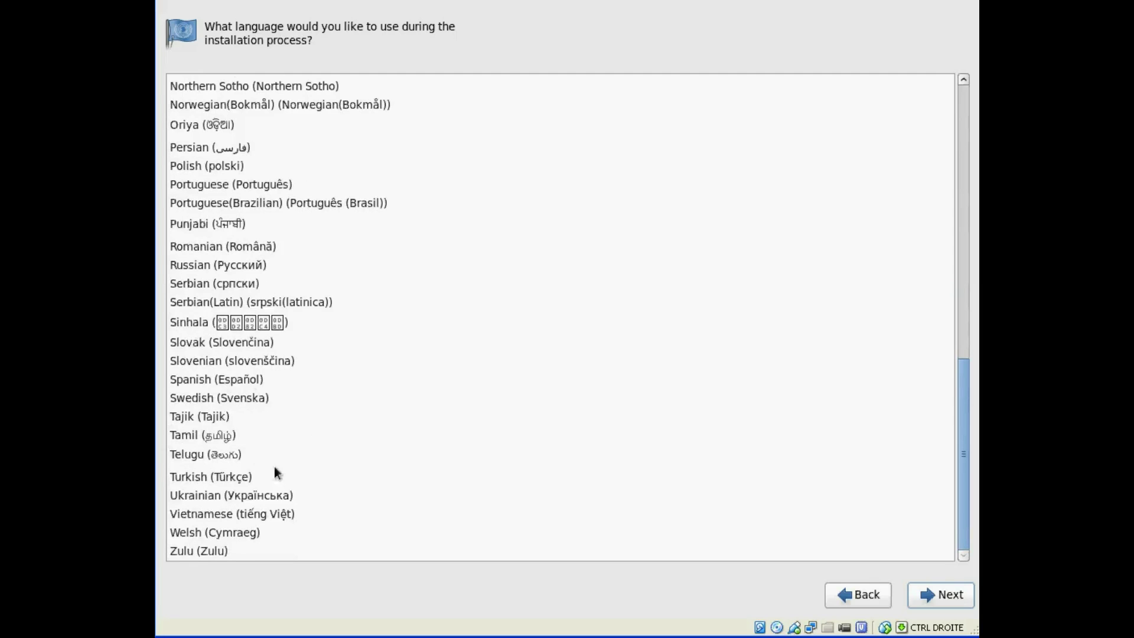
click(223, 381)
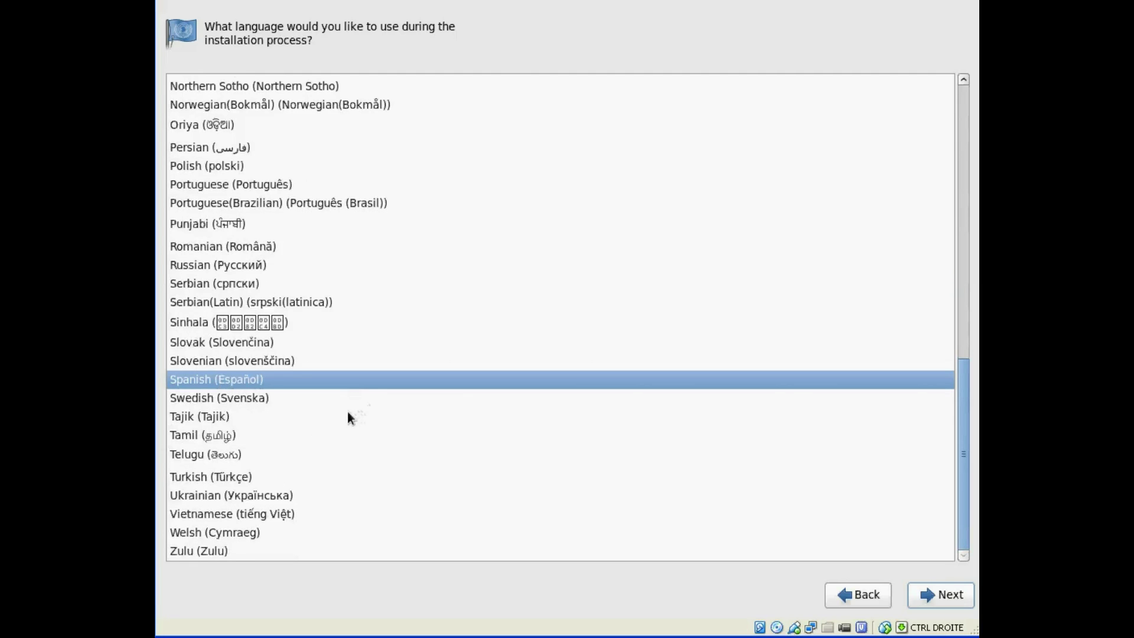
scroll(345, 413, up, 12)
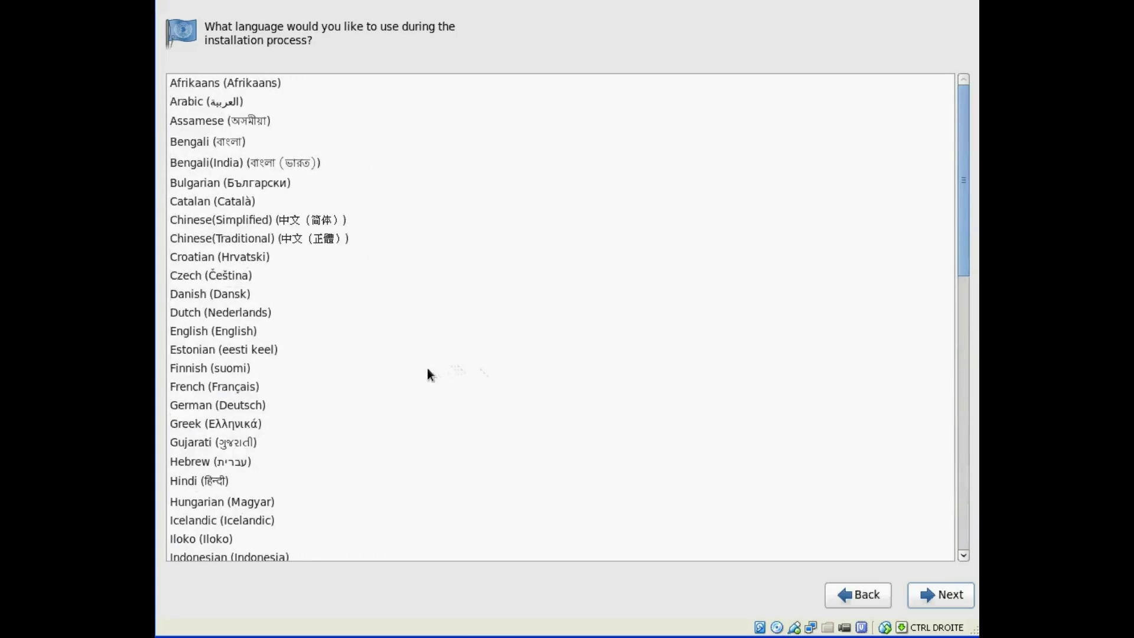
scroll(429, 373, down, 12)
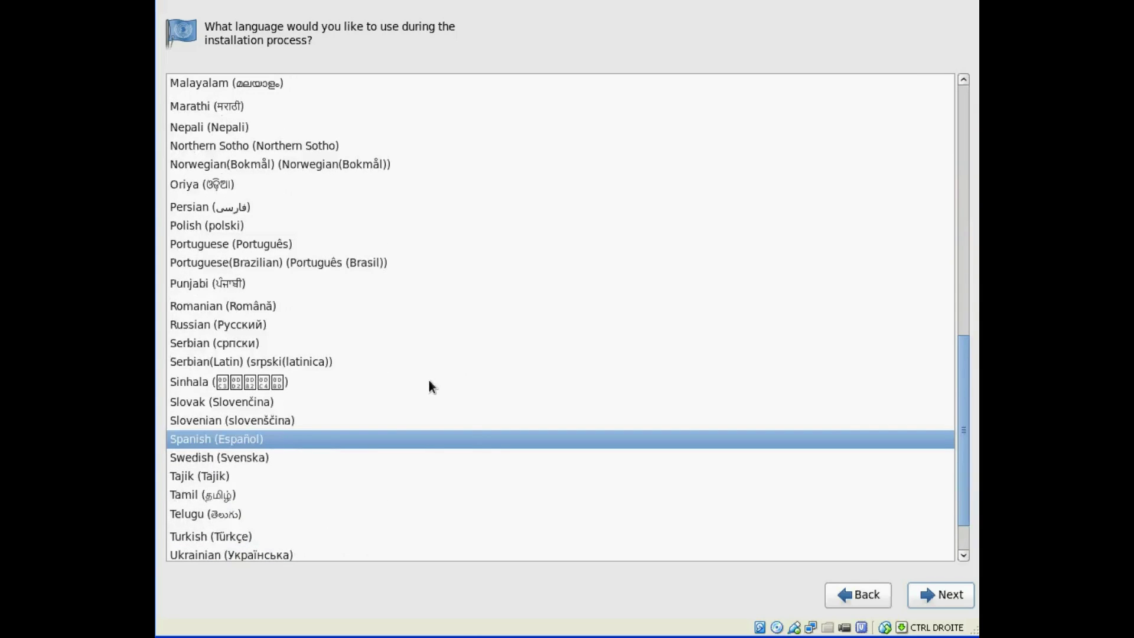
scroll(426, 382, up, 10)
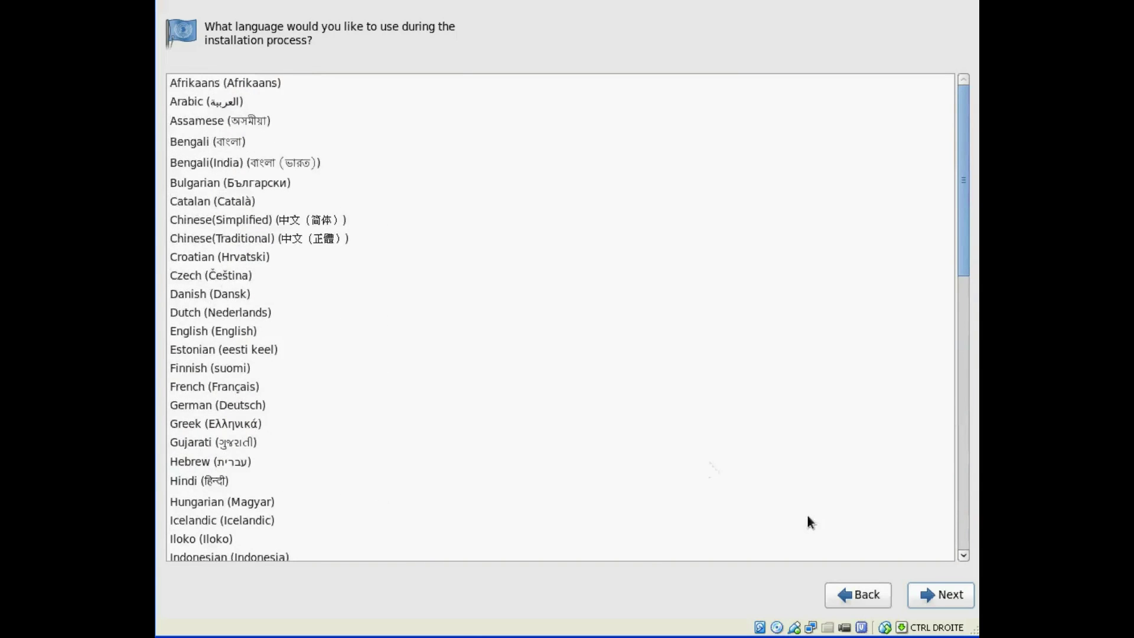
click(214, 332)
- Confirm English as the installation language and browse the keyboard layout list
click(939, 593)
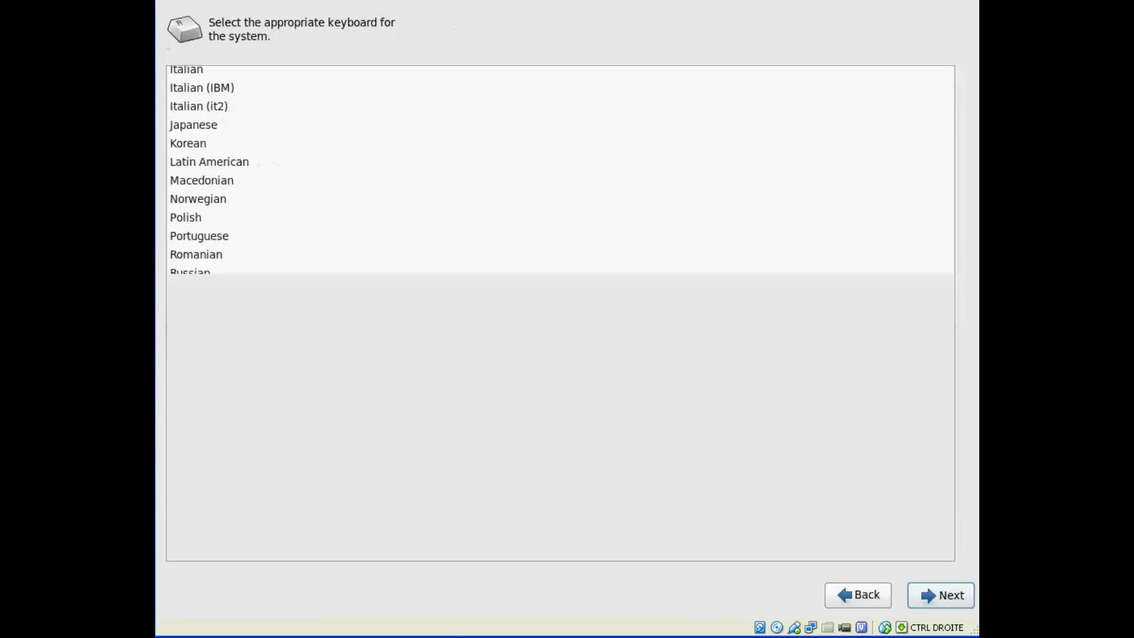
click(210, 478)
click(215, 497)
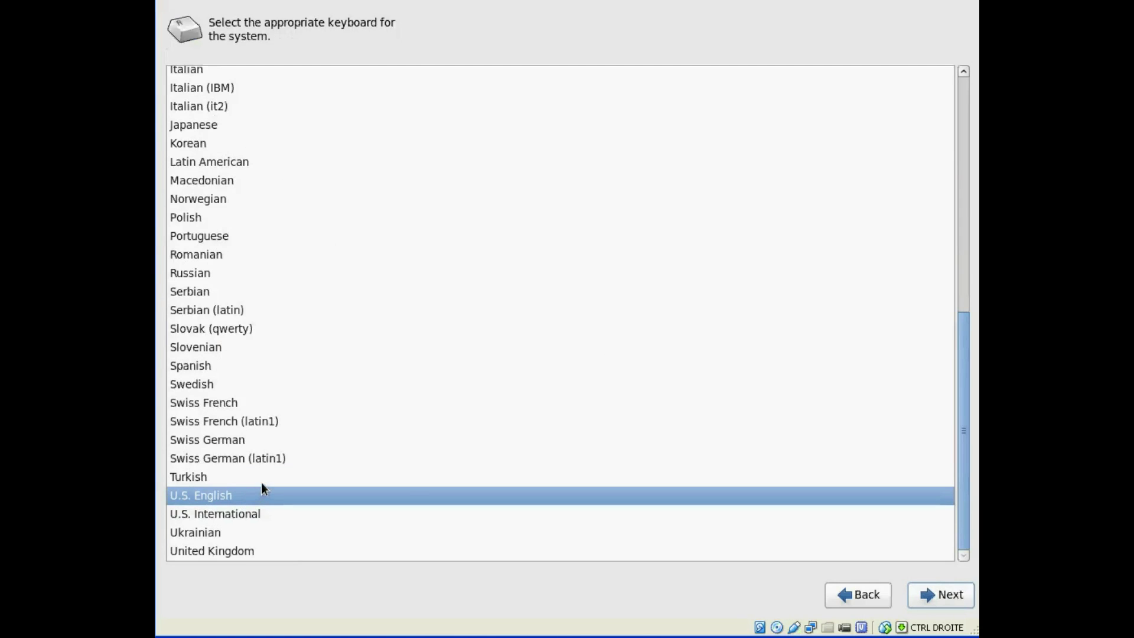
scroll(261, 483, up, 5)
scroll(261, 483, down, 5)
click(204, 404)
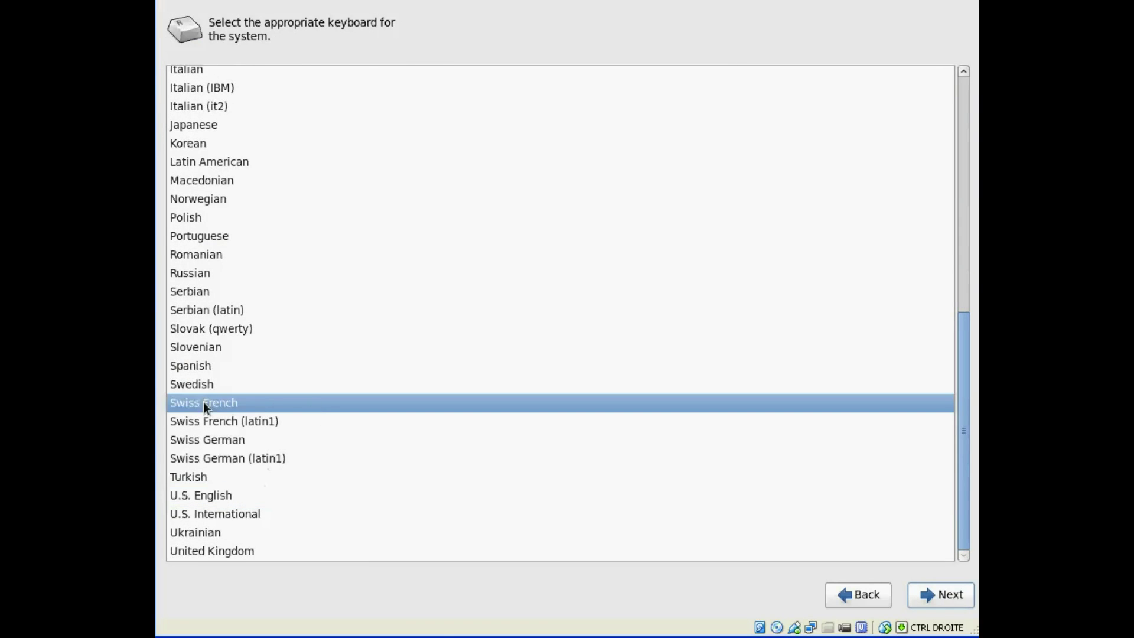
click(225, 441)
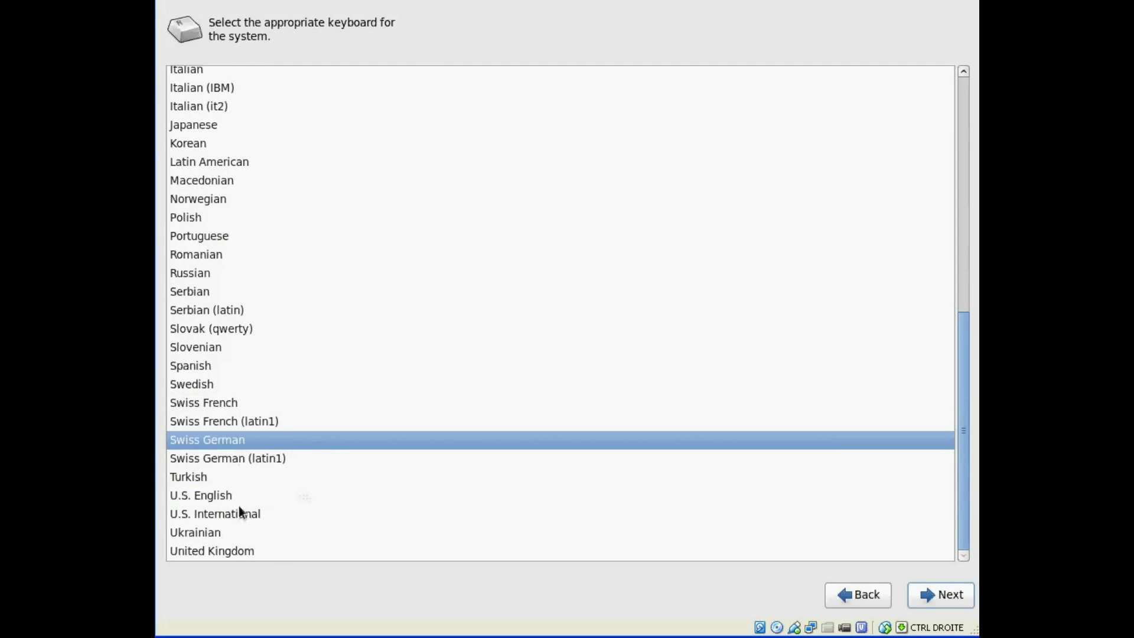
click(217, 501)
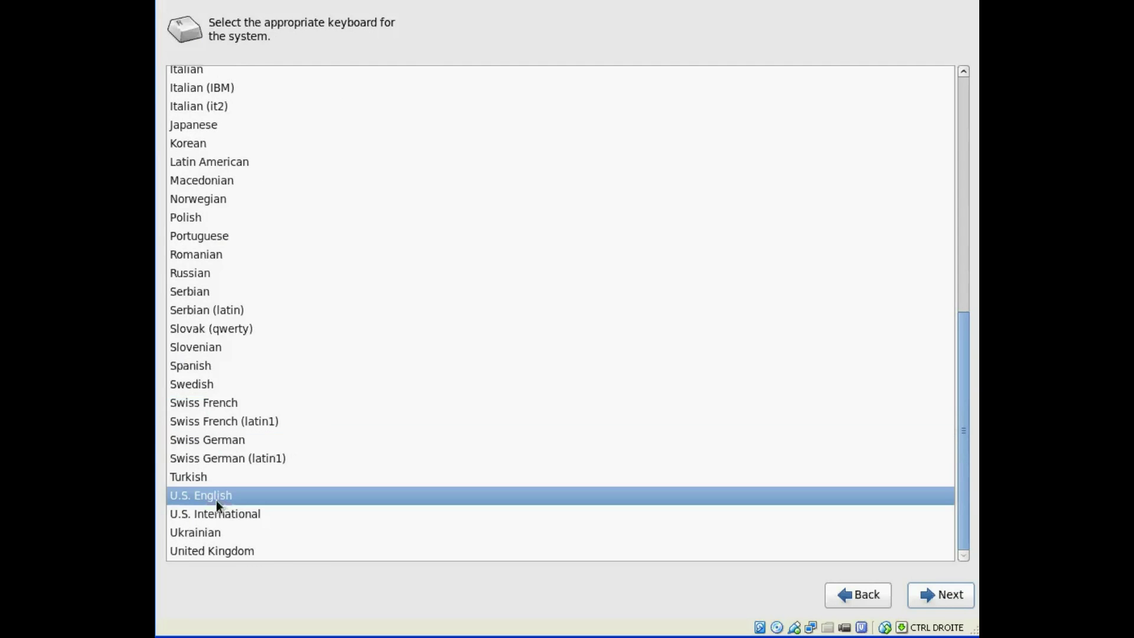
click(247, 516)
- Pick the Belgian (be-latin1) keyboard layout and continue
scroll(361, 452, up, 5)
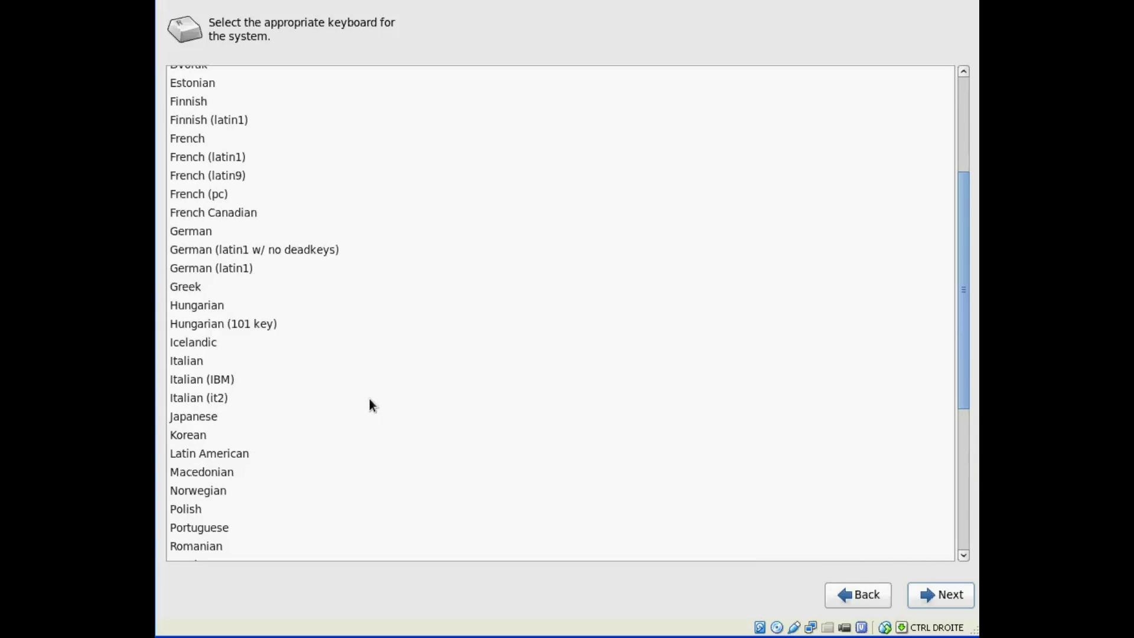
click(199, 215)
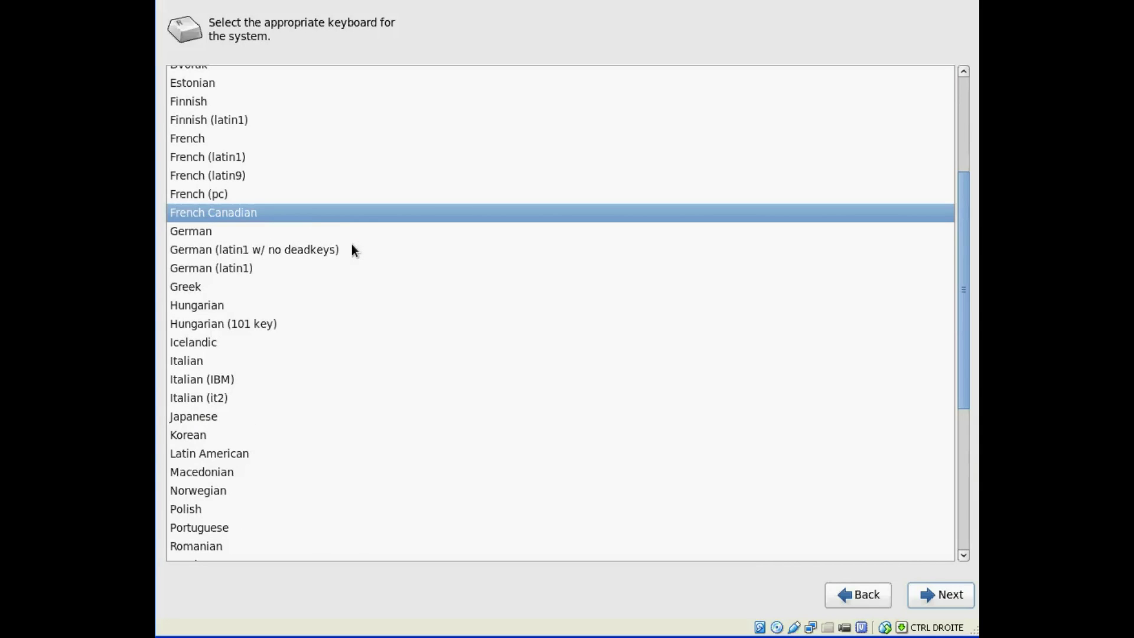
scroll(352, 243, up, 4)
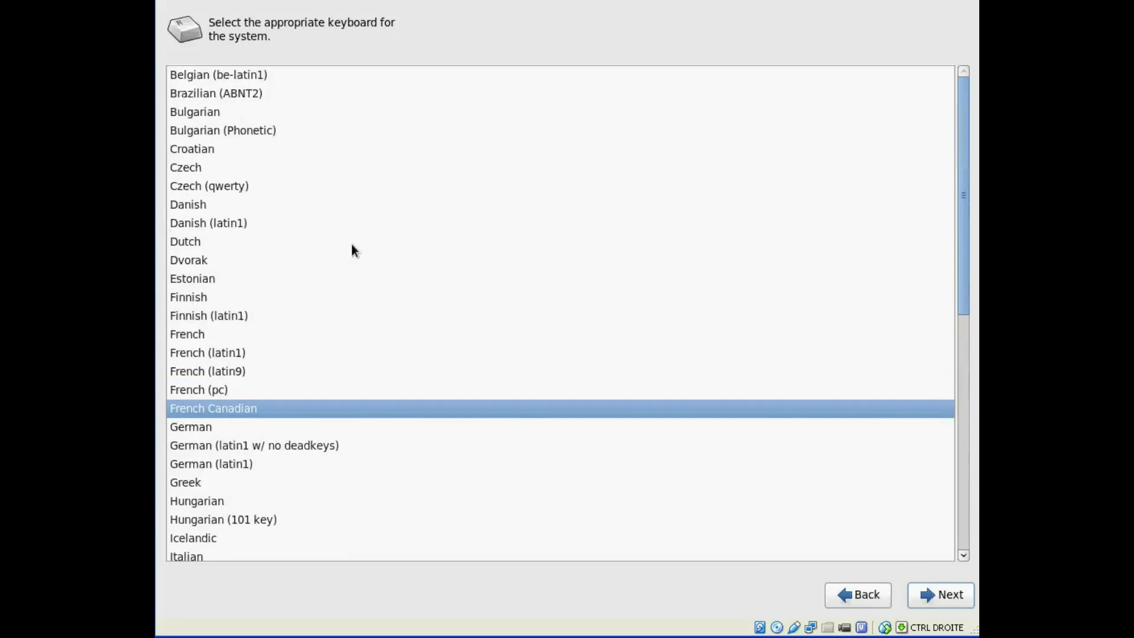
click(193, 76)
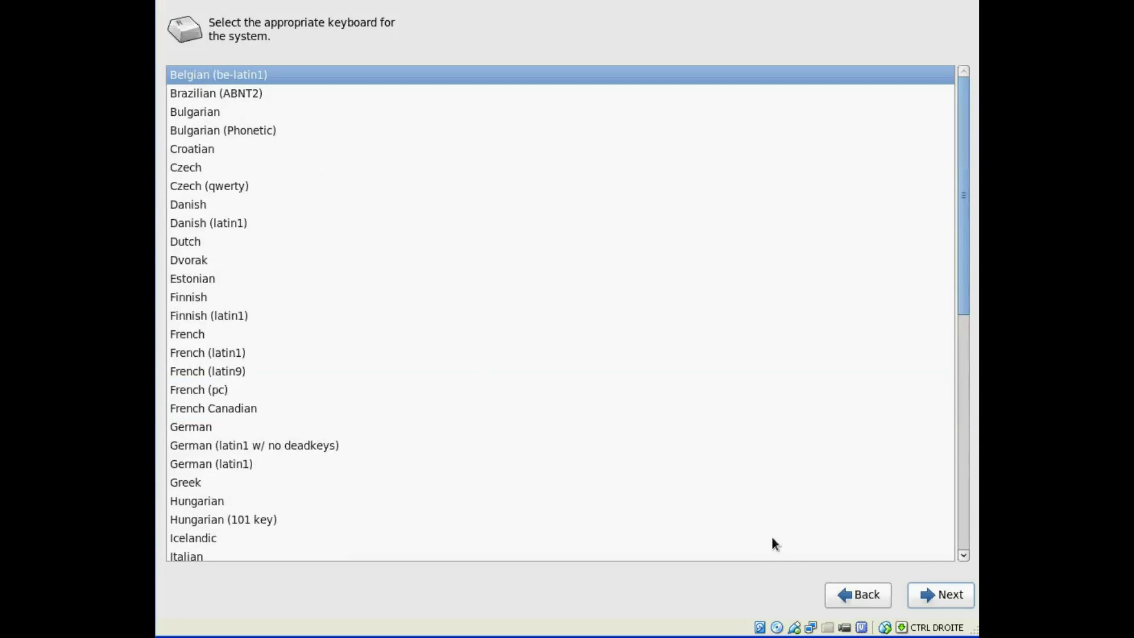
click(944, 595)
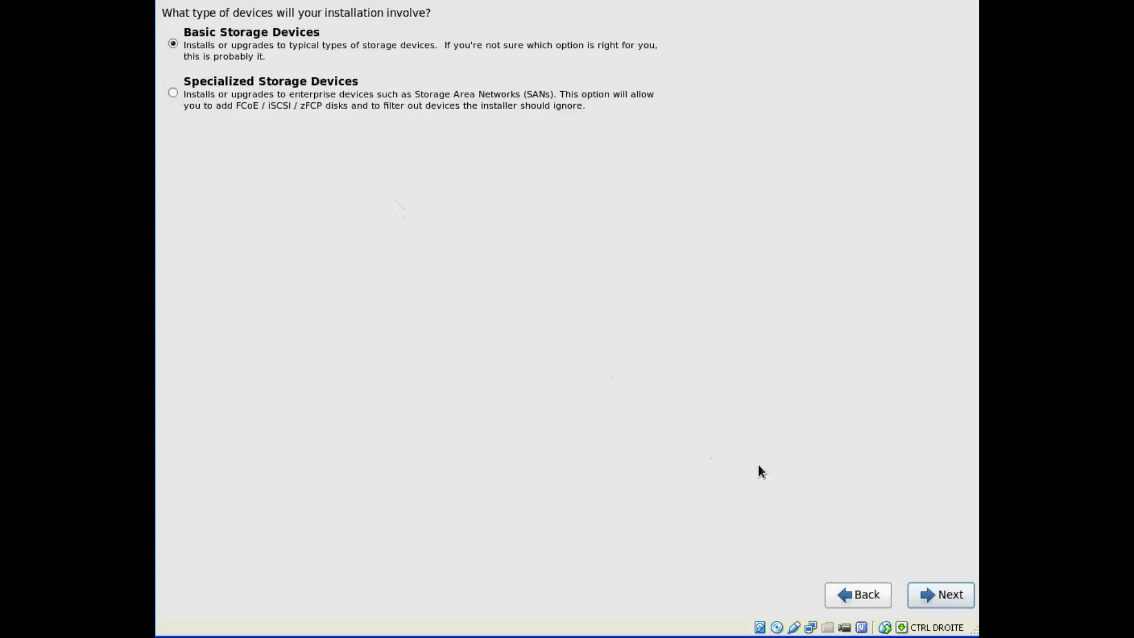
- Keep Basic Storage Devices and discard any data on the 8192.0 MB virtual disk
click(937, 596)
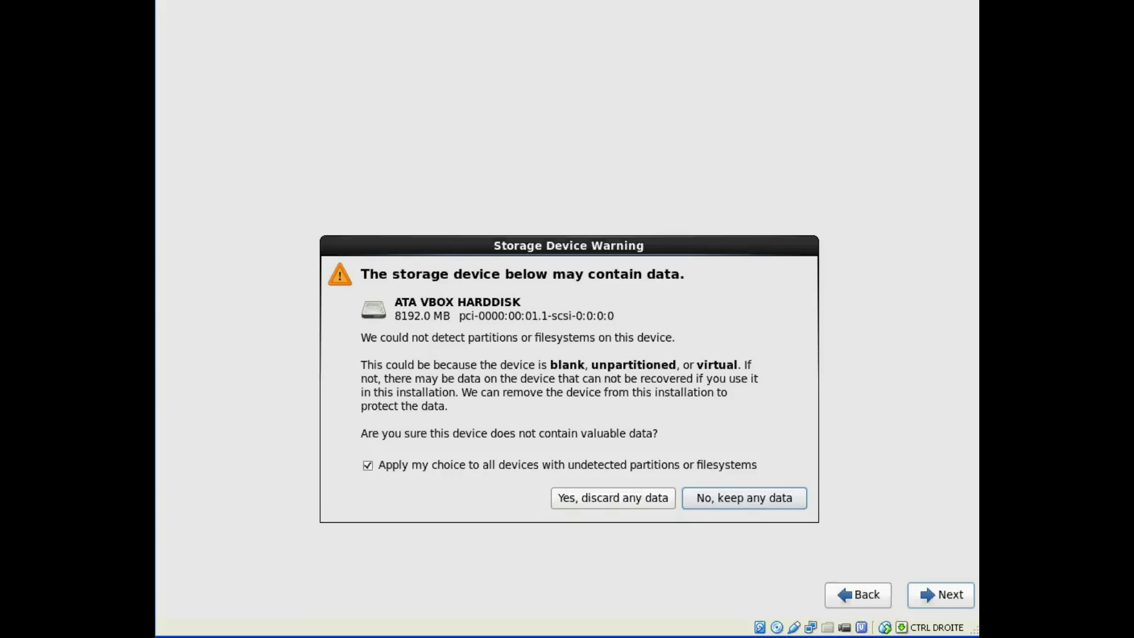
click(617, 497)
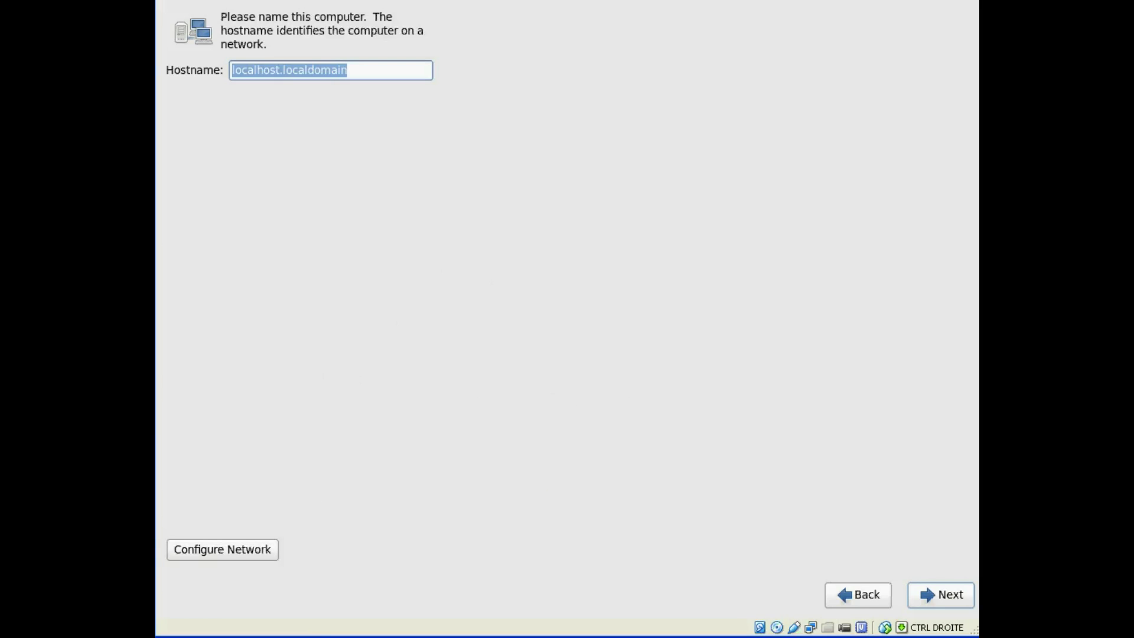
- Set the hostname to Centos-Labo and select the wired System eth0 connection in Network Connections
text(Cento)
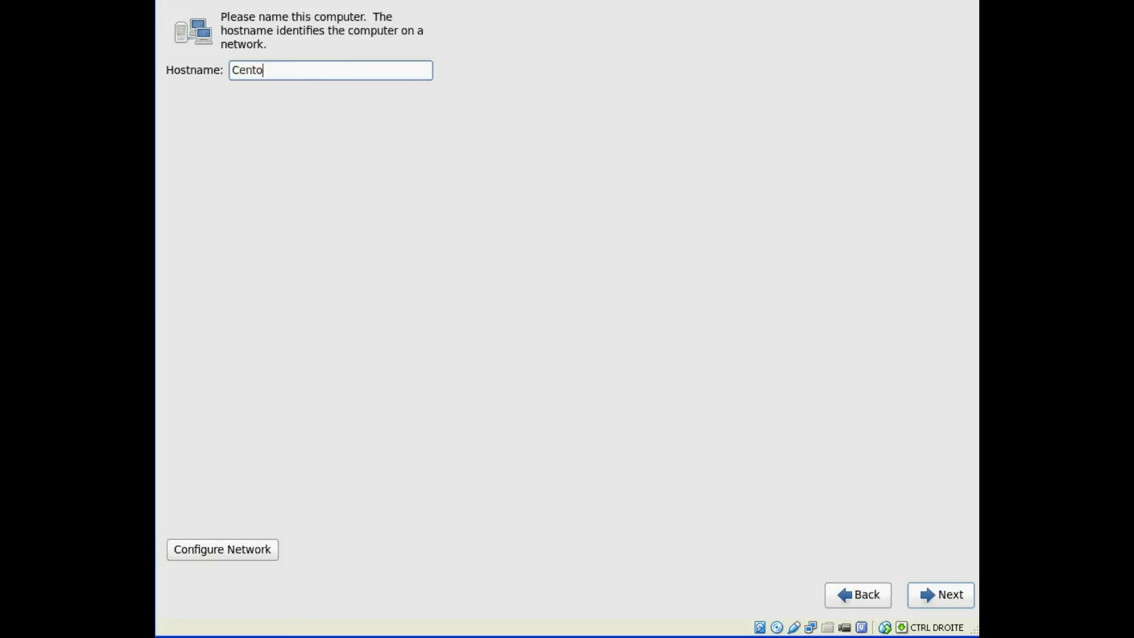
text(s-Labo)
click(246, 547)
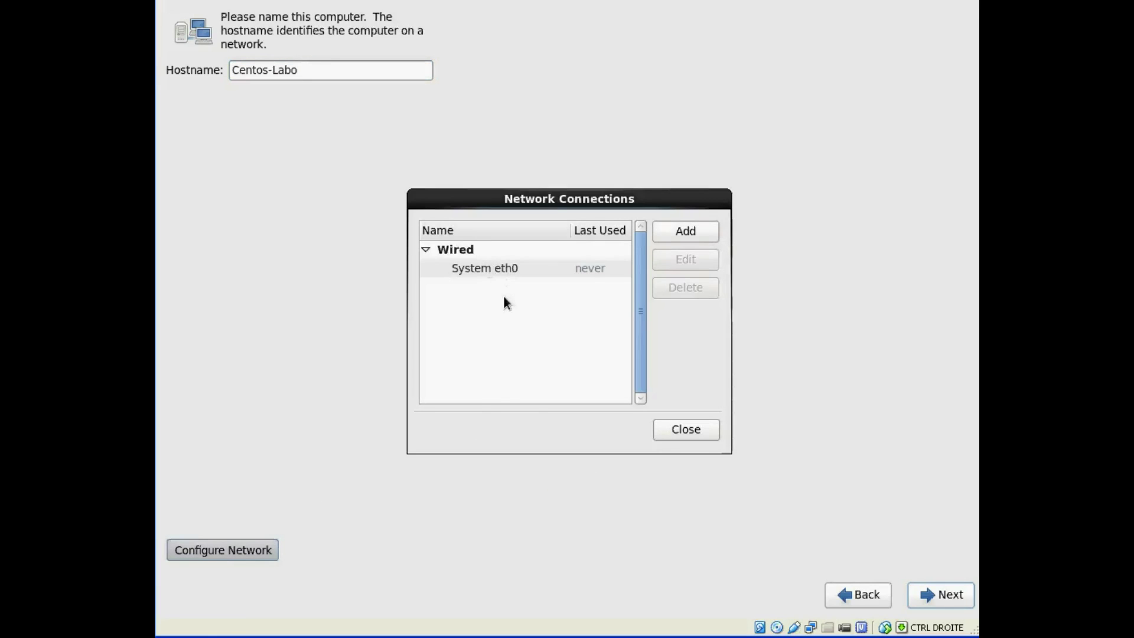
click(504, 268)
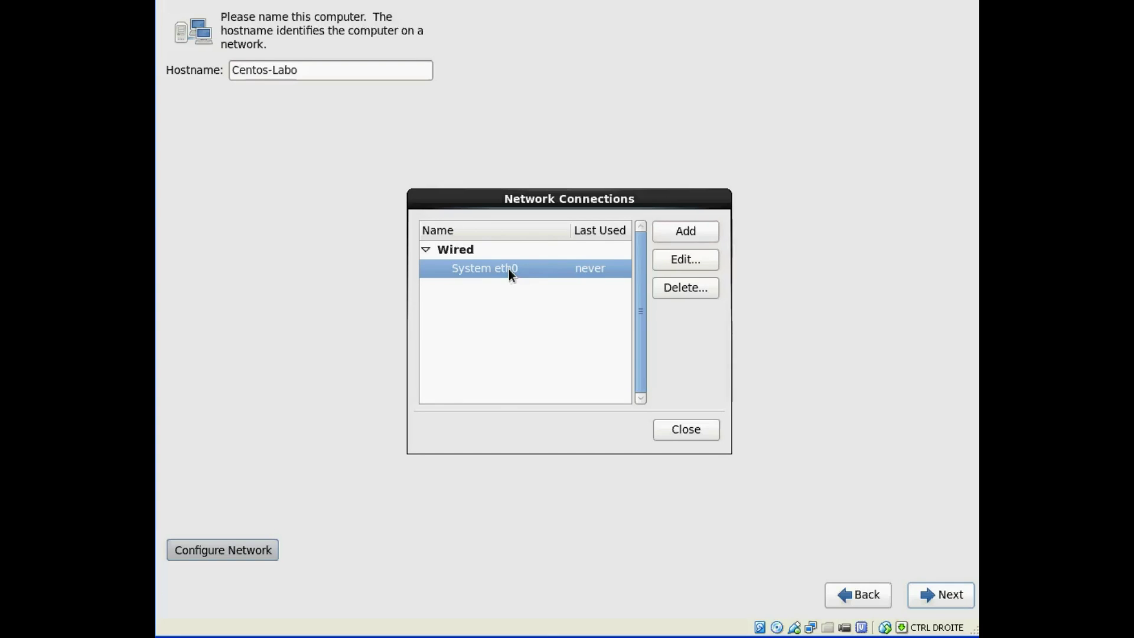
- Edit System eth0, move its dialog higher, and show its IPv4 Settings with Automatic (DHCP)
click(698, 255)
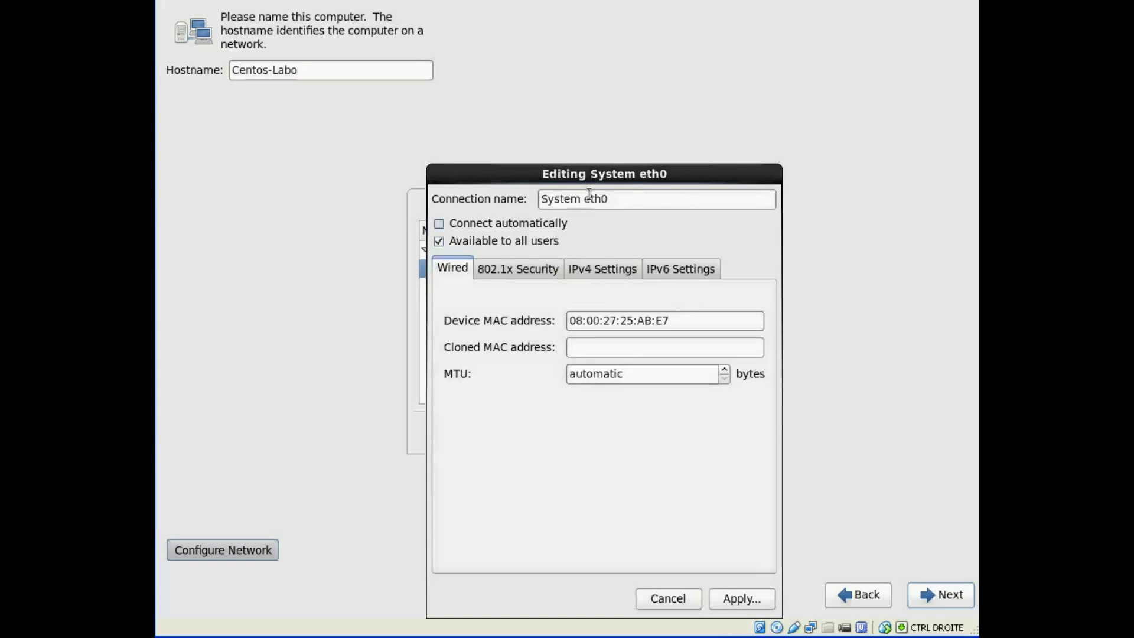
drag(631, 173, 623, 94)
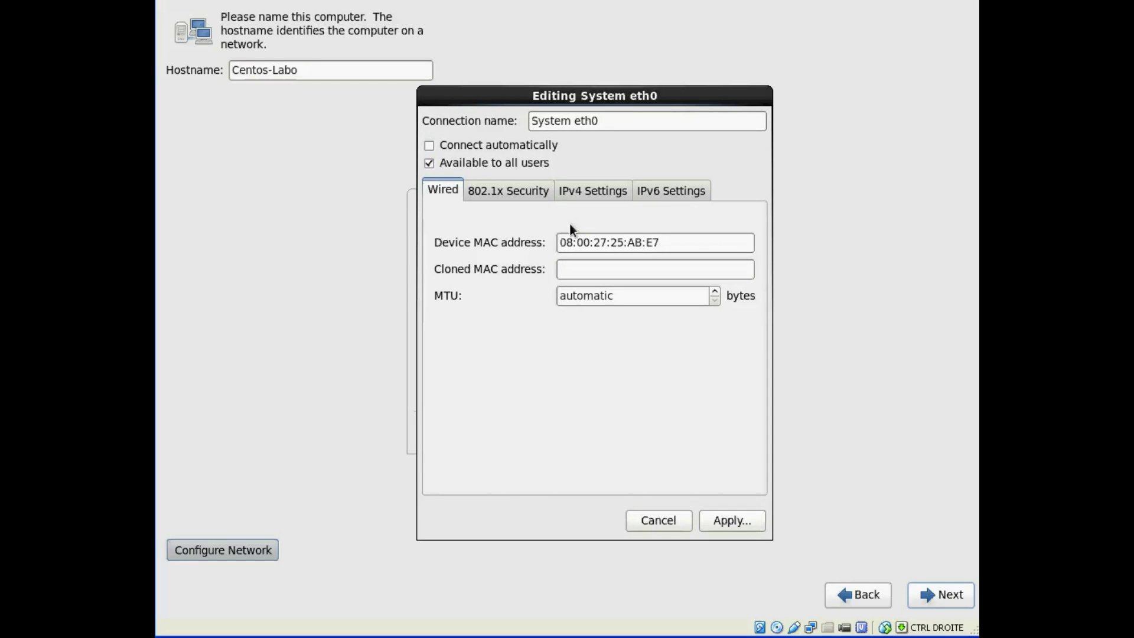
click(592, 190)
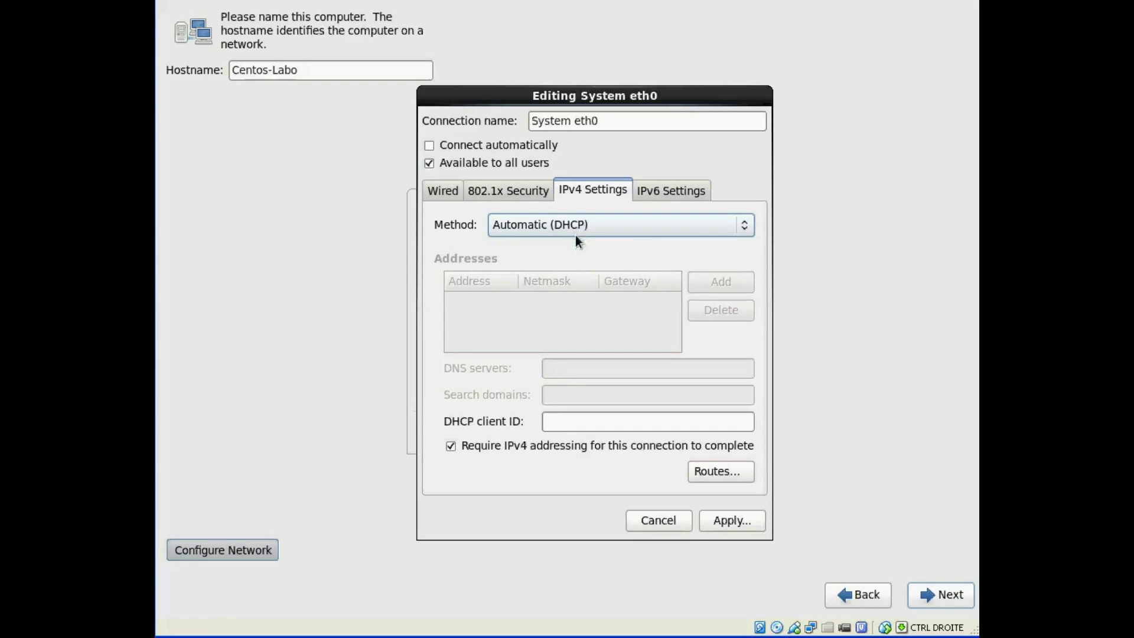
- Try the Manual IPv4 method, then set System eth0 back to Automatic (DHCP)
click(576, 224)
click(575, 224)
click(549, 224)
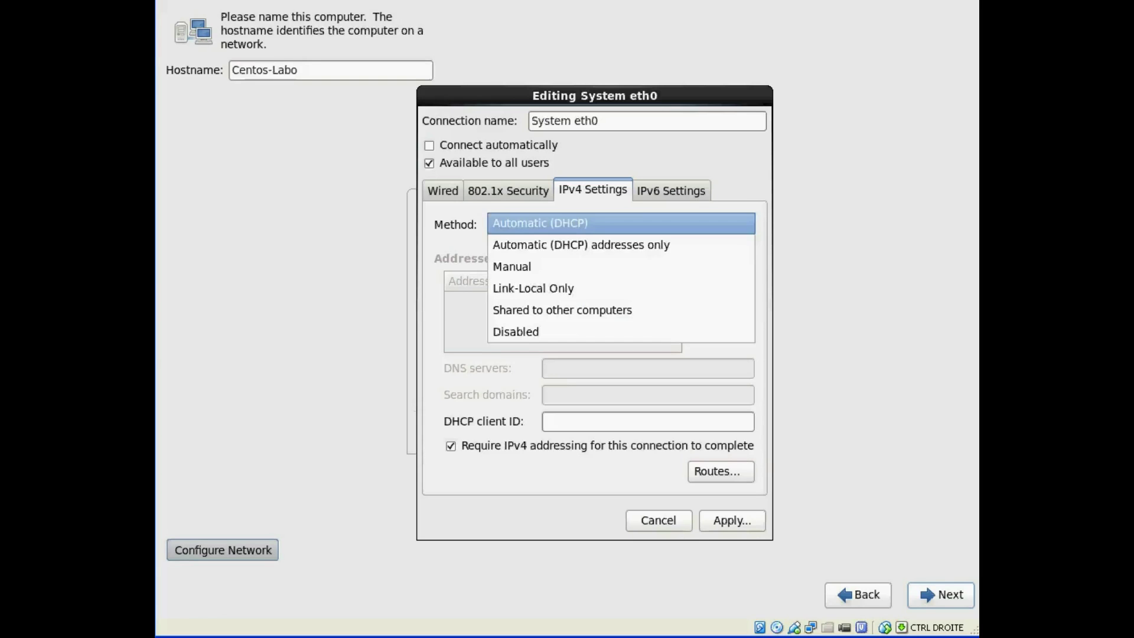
click(544, 268)
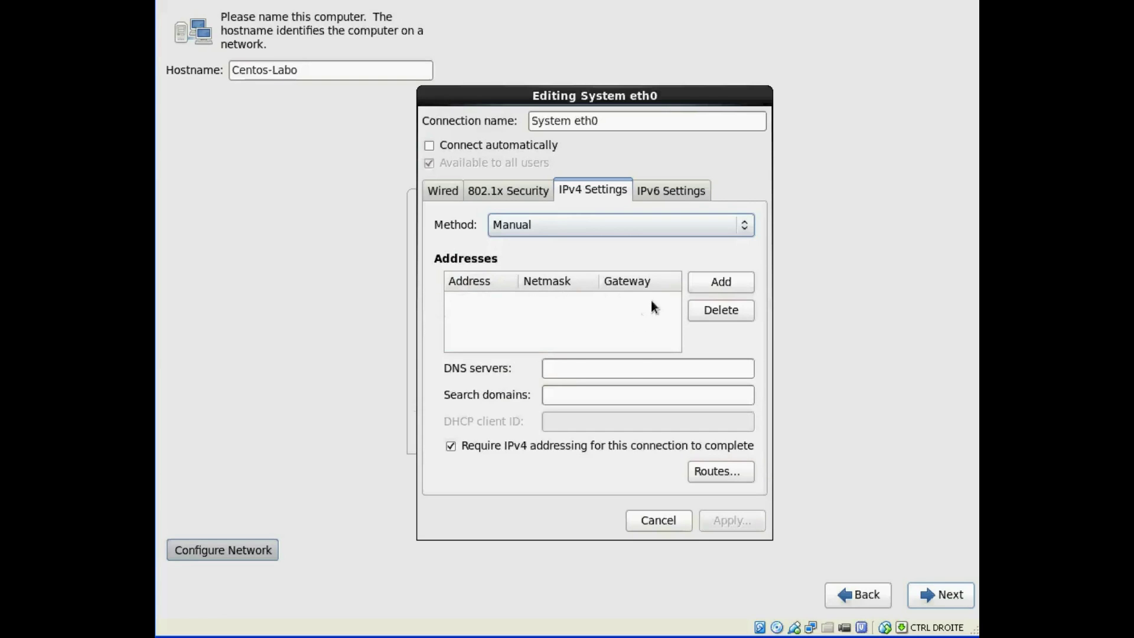
click(583, 372)
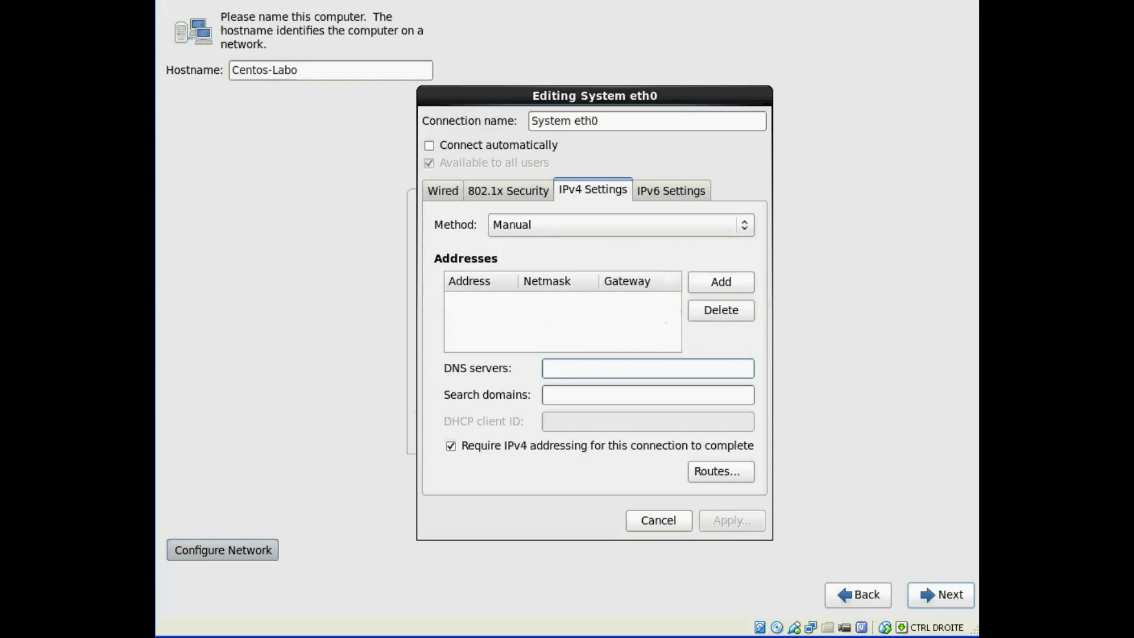
click(547, 225)
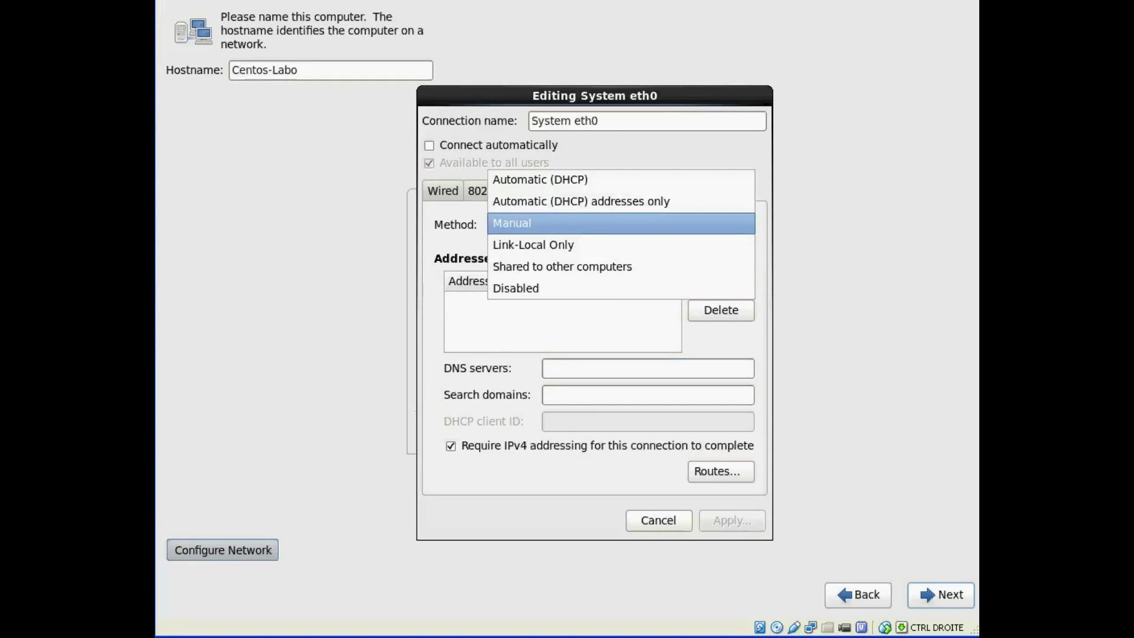
click(555, 177)
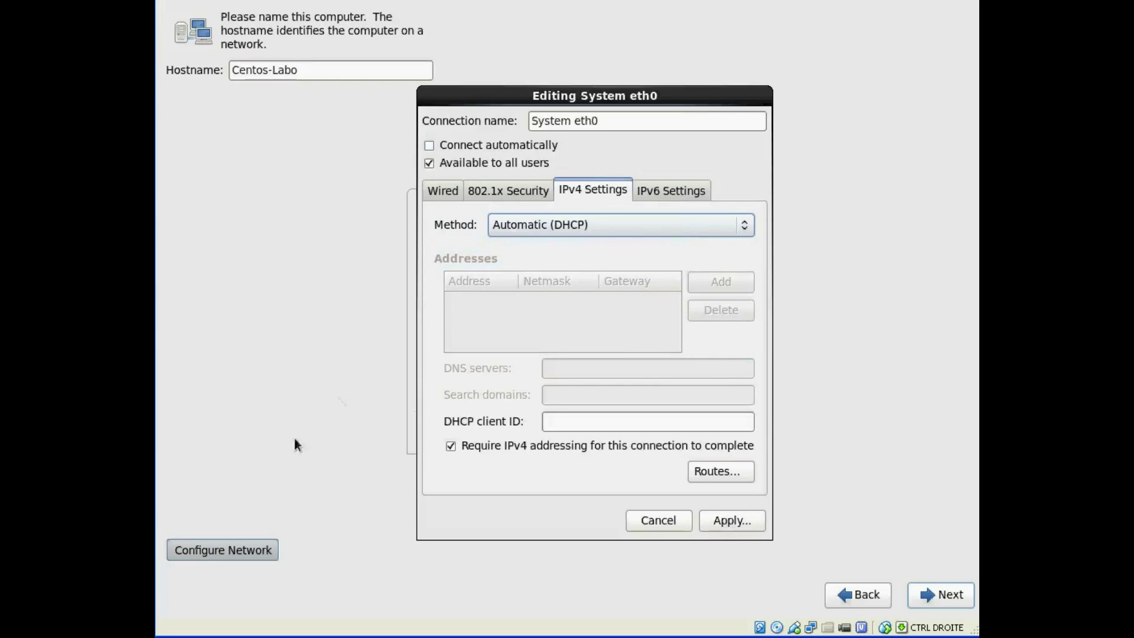
- Enable Connect automatically, apply, close Network Connections and move past the Centos-Labo hostname page
click(428, 146)
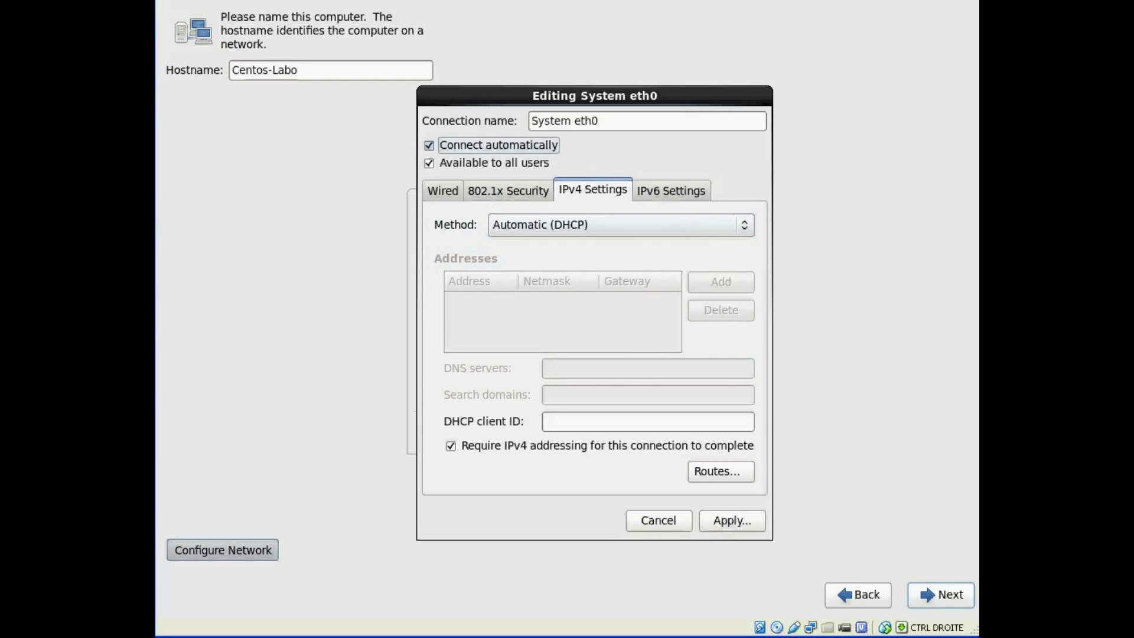
click(429, 146)
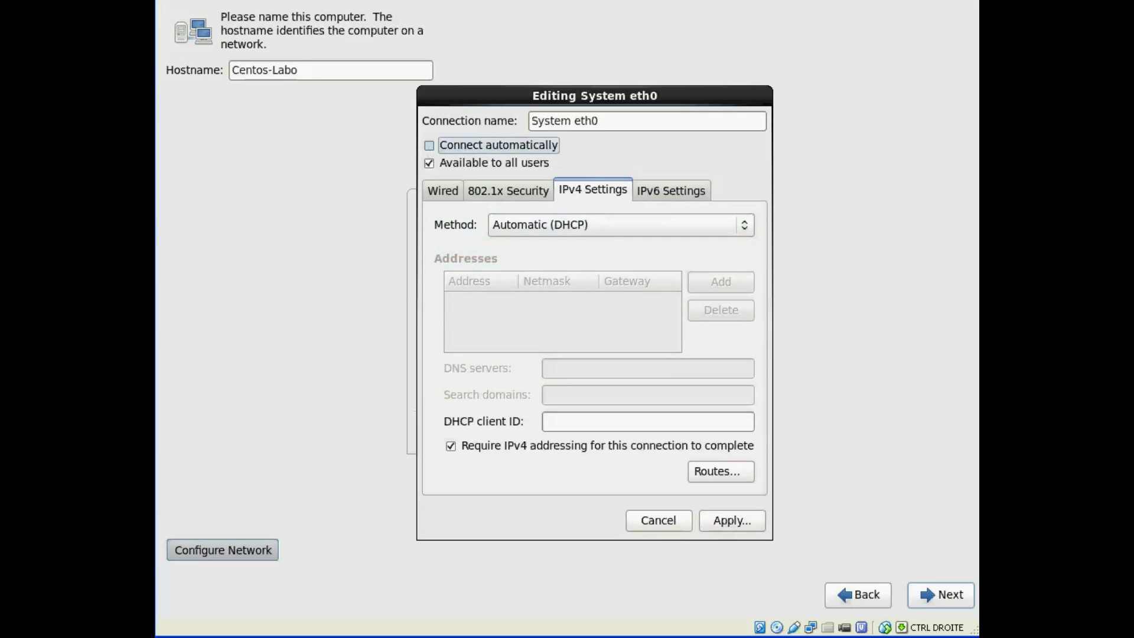
click(430, 146)
click(732, 521)
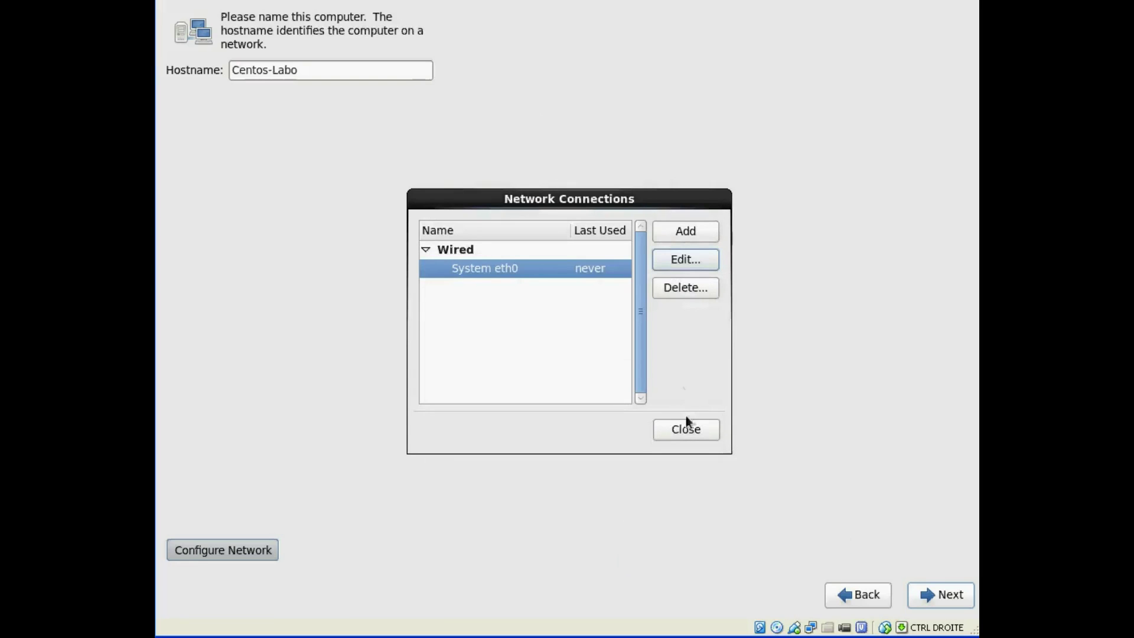
click(686, 429)
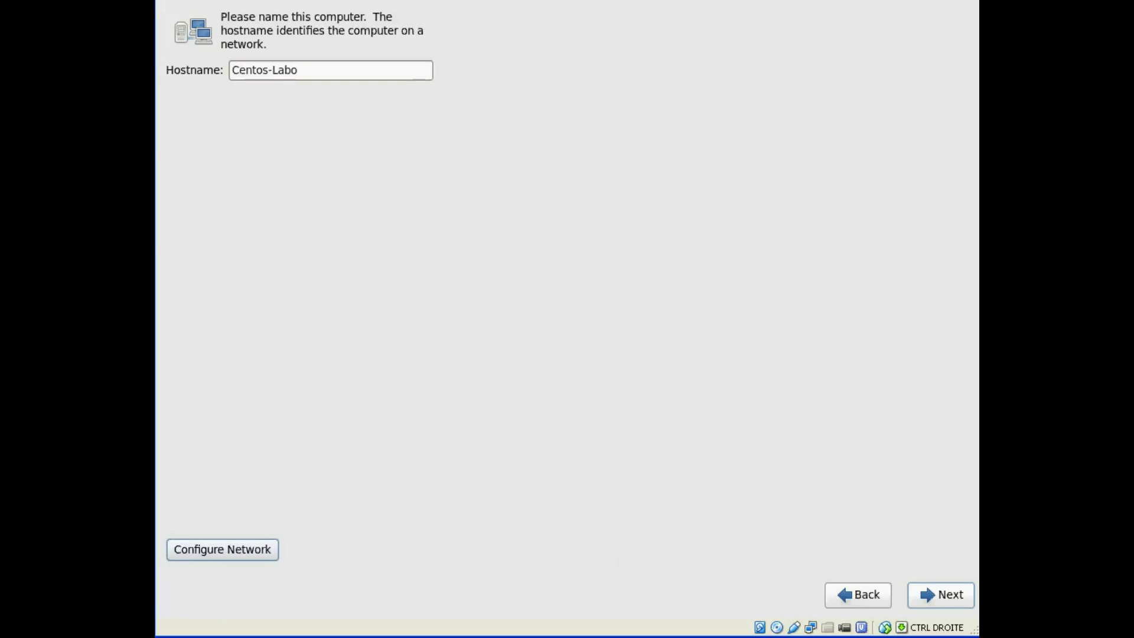
click(934, 591)
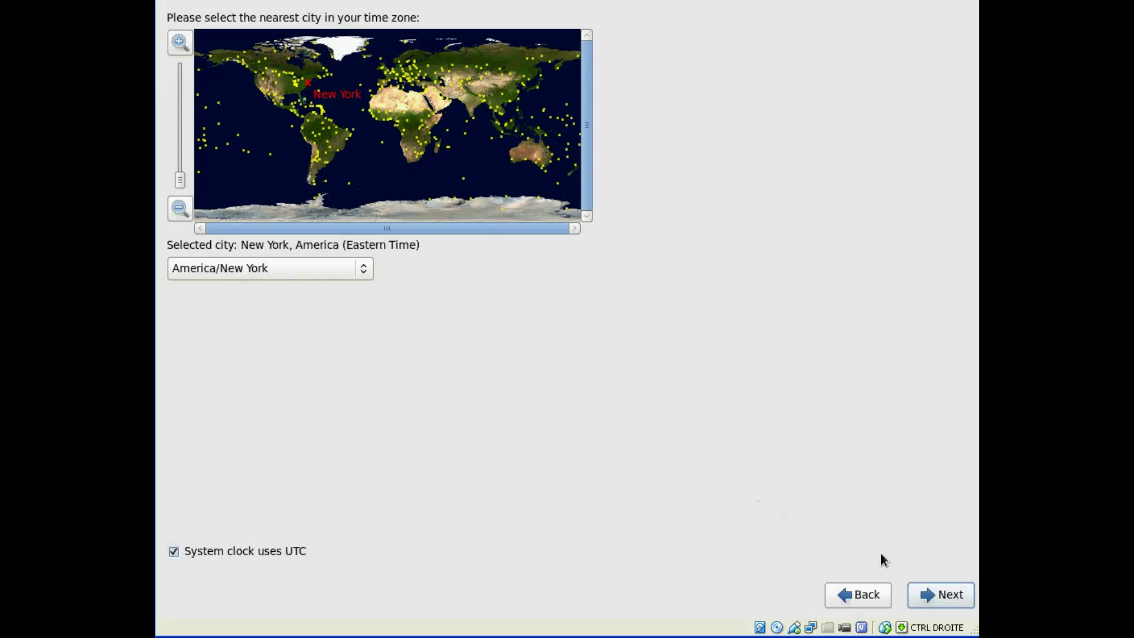
- Keep New York, America (Eastern Time) with the system clock on UTC and continue
click(941, 595)
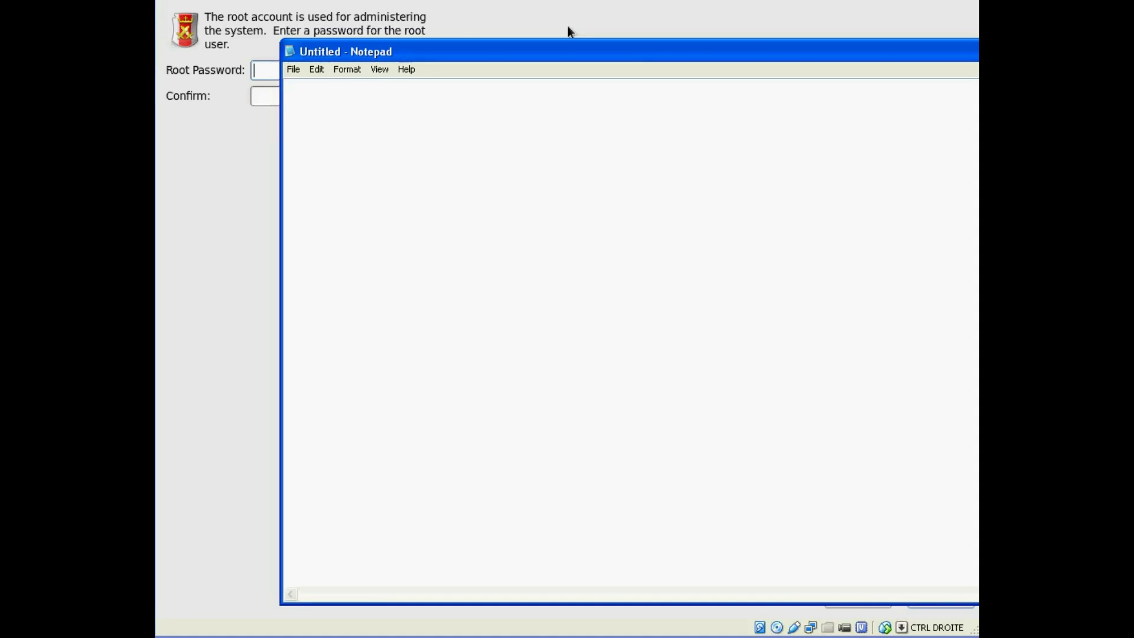
- Shrink the Notepad window and type the date 01 01 2010 and a first name on separate lines
drag(976, 602, 733, 366)
text(0)
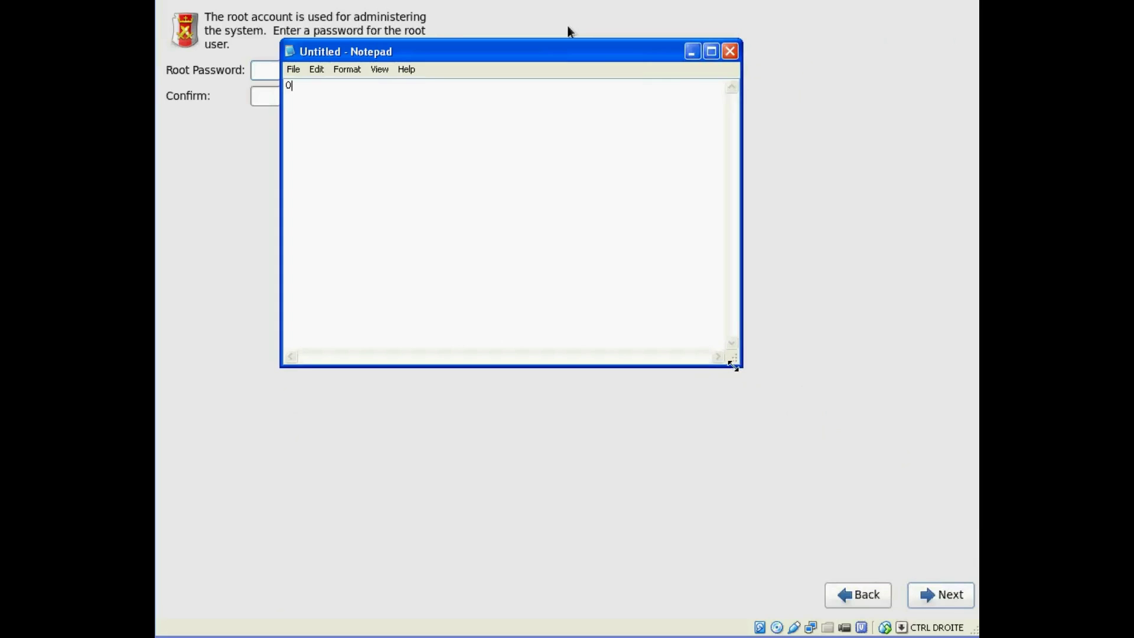
text(1 01 2010)
key(Return)
text(sophie)
key(Return)
- Add a # symbol line and a first combined password draft below it
key(Return)
key(BackSpace)
key(Home)
key(Up)
key(Down)
key(Return)
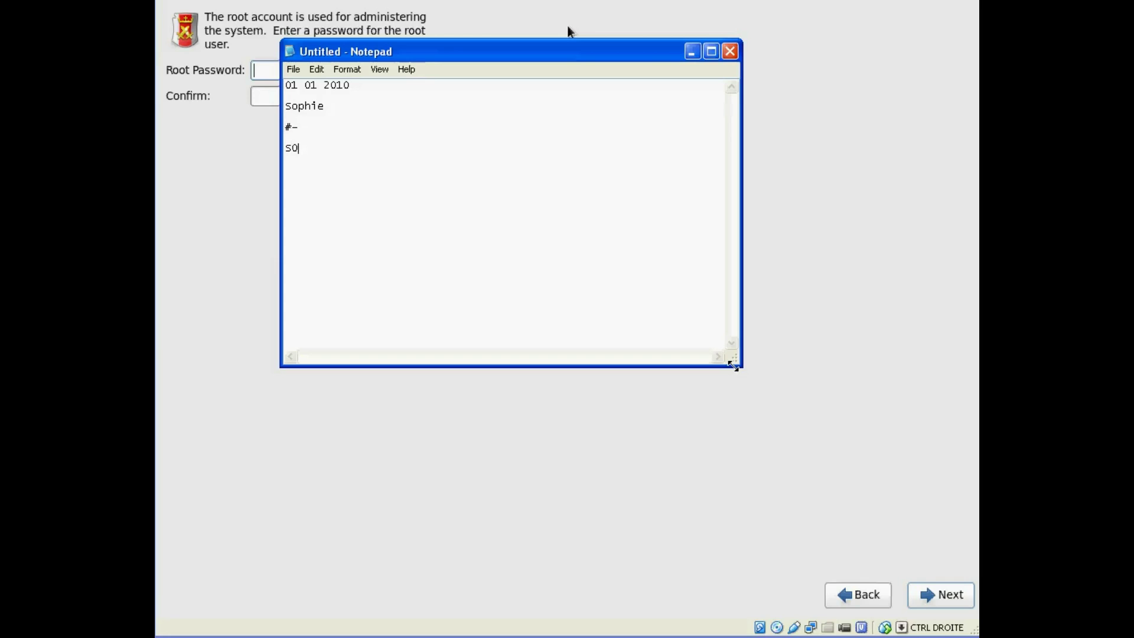
- Rework the draft line by inserting the capitalised name and moving its last letters after the #
key(Left)
key(Left)
key(Left)
key(Left)
key(Left)
key(Left)
key(Left)
key(Left)
key(Left)
key(Right)
key(Right)
key(Up)
key(Up)
key(Up)
key(Up)
key(Right)
key(shift+Right)
key(shift+Right)
key(shift+Right)
key(shift+Right)
key(shift+Right)
key(shift+Right)
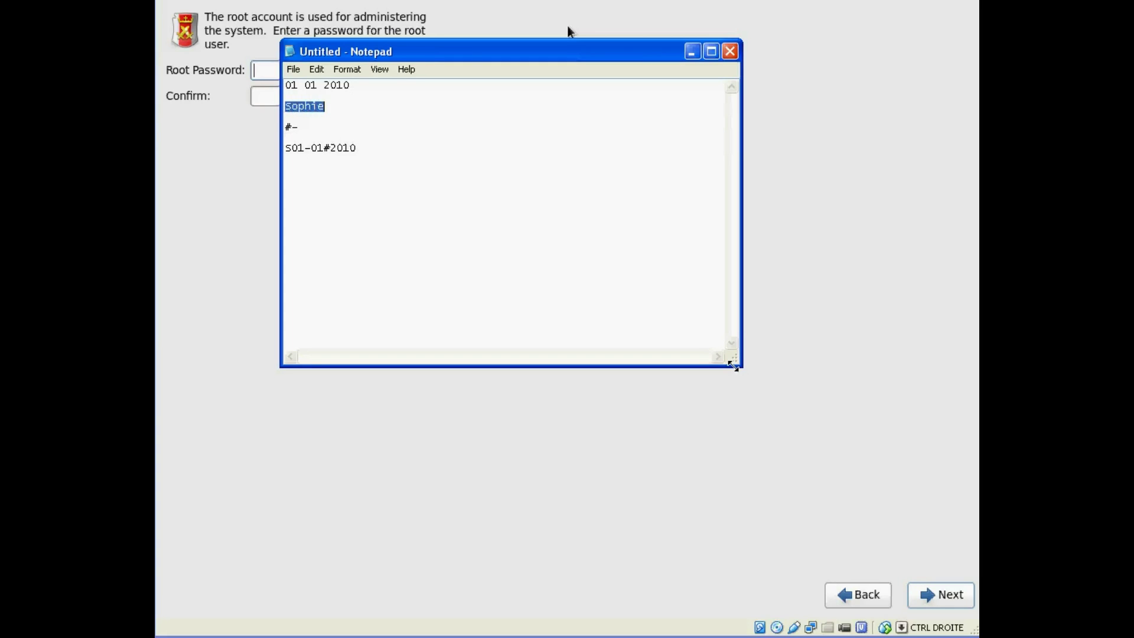
key(Down)
key(Down)
key(Down)
key(Down)
key(Right)
key(Right)
key(Right)
key(Right)
text(Sophie)
key(Left)
key(Left)
key(Left)
key(Left)
key(Left)
key(Left)
key(BackSpace)
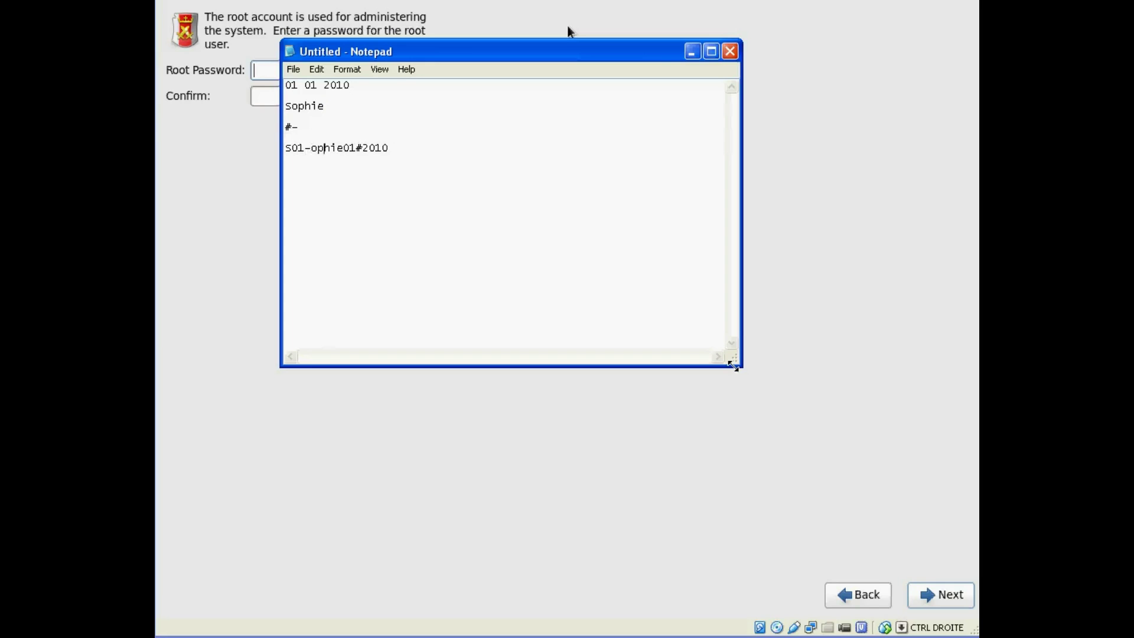
key(Right)
key(shift+Left)
key(shift+Left)
key(shift+Left)
key(ctrl+c)
key(BackSpace)
key(Right)
key(Right)
key(Right)
key(ctrl+v)
key(Return)
- Copy the name onto a new last line and change the case of its letters
key(Up)
key(Up)
key(Up)
key(shift+Right)
key(shift+Right)
key(shift+Right)
key(shift+Right)
key(shift+Right)
key(shift+Right)
key(ctrl+c)
key(Down)
key(Down)
key(Down)
key(ctrl+v)
key(Left)
key(Left)
key(Left)
key(shift+Left)
key(Right)
- Add #, a hyphen and the date digits to that line, set it apart with a blank line, and select it
key(shift+Right)
text(E)
key(Home)
text(#)
key(shift+Right)
text(S)
text(-)
key(Home)
key(Up)
key(Up)
key(Up)
key(Up)
key(Down)
key(Down)
key(Down)
key(Down)
key(Down)
key(Down)
key(Down)
key(Down)
key(End)
text(112010)
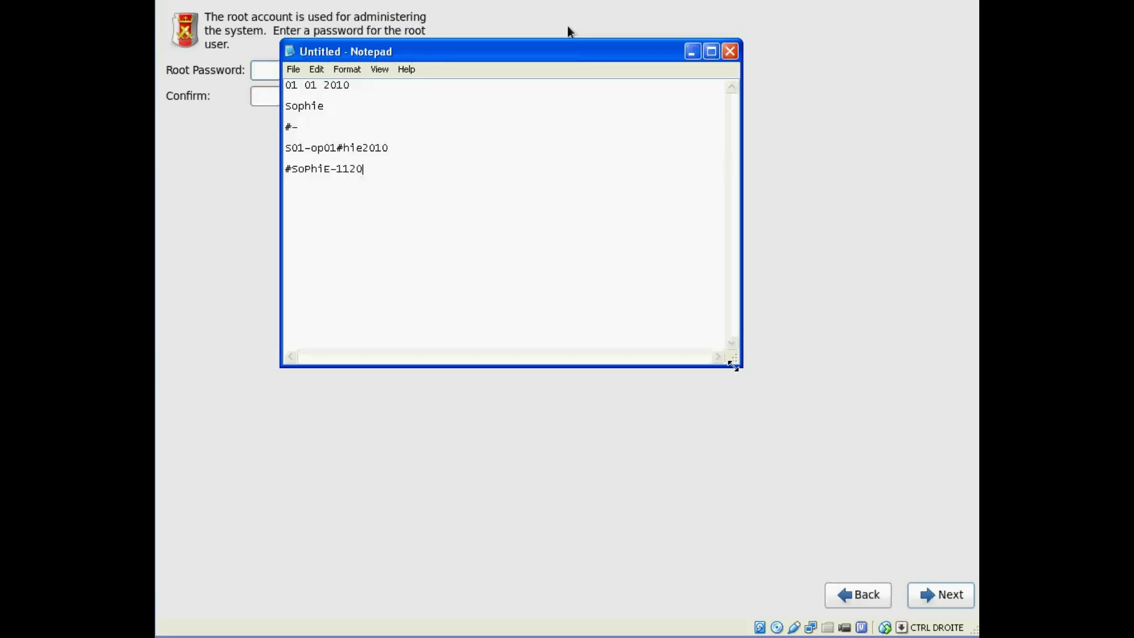
key(Home)
key(Return)
key(shift+Right)
key(shift+Right)
key(shift+Right)
key(shift+Right)
key(shift+Right)
key(shift+Right)
key(shift+Right)
key(shift+Right)
key(shift+Right)
key(shift+Right)
key(shift+Right)
key(shift+Right)
key(shift+Right)
key(shift+Right)
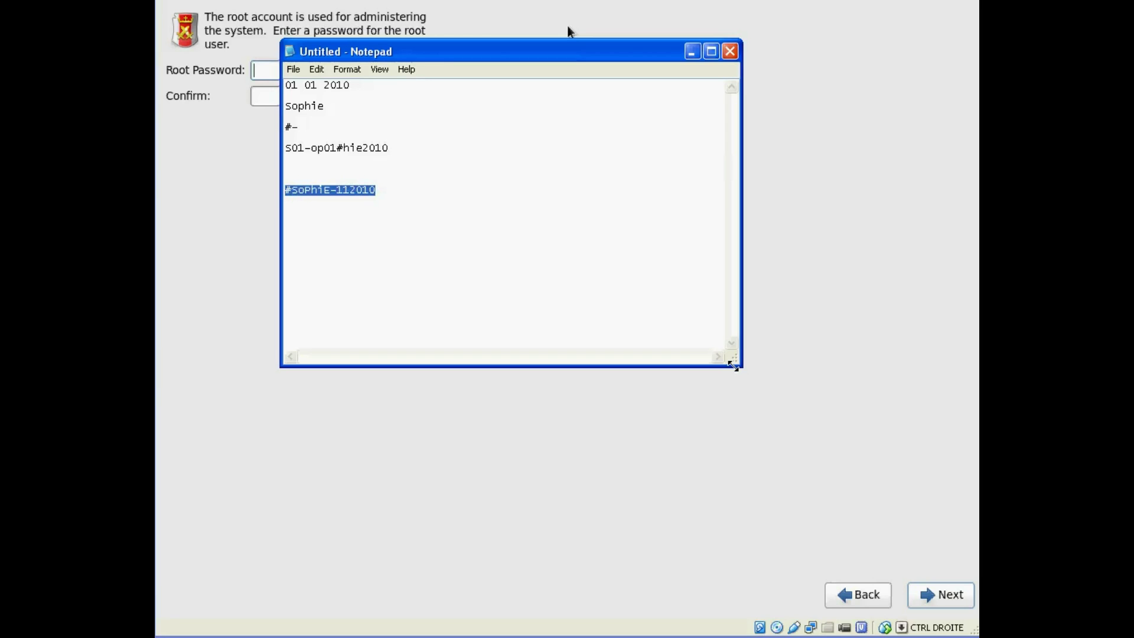
- Type a random test string on a new line and delete it again
key(Left)
key(Left)
key(Left)
key(Left)
key(Left)
key(Left)
key(Left)
key(Left)
key(Left)
key(Left)
key(Left)
key(Left)
key(Left)
key(Left)
key(Left)
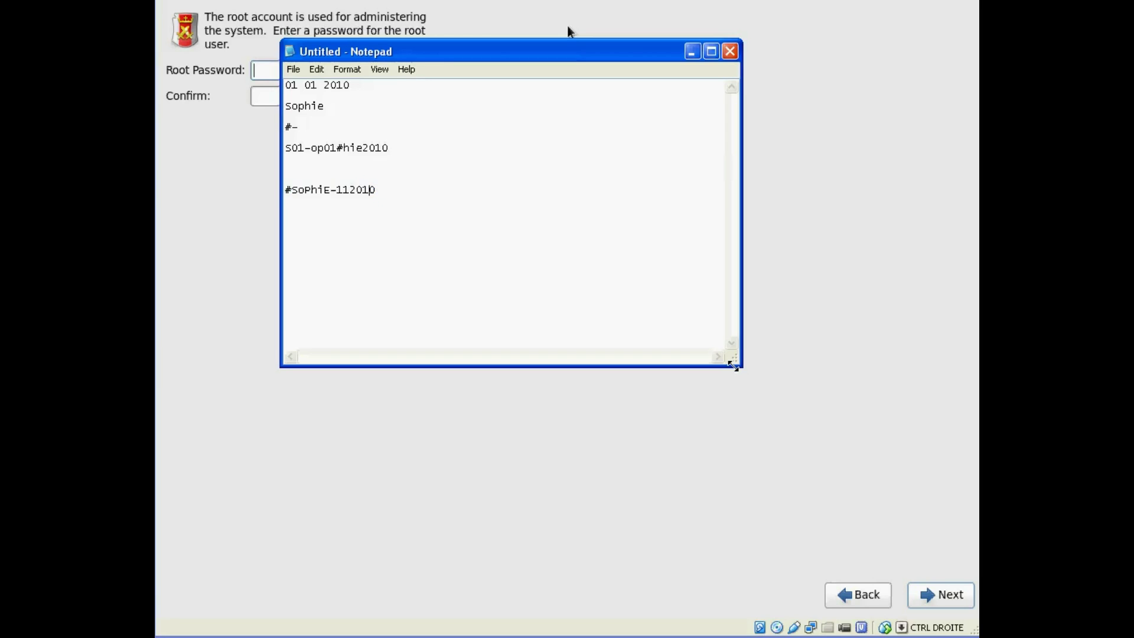
key(Right)
key(Right)
key(Right)
key(Right)
key(Right)
key(Right)
key(Right)
key(Return)
key(Return)
key(Return)
text(sjkdjfSDFertk3lkvs3)
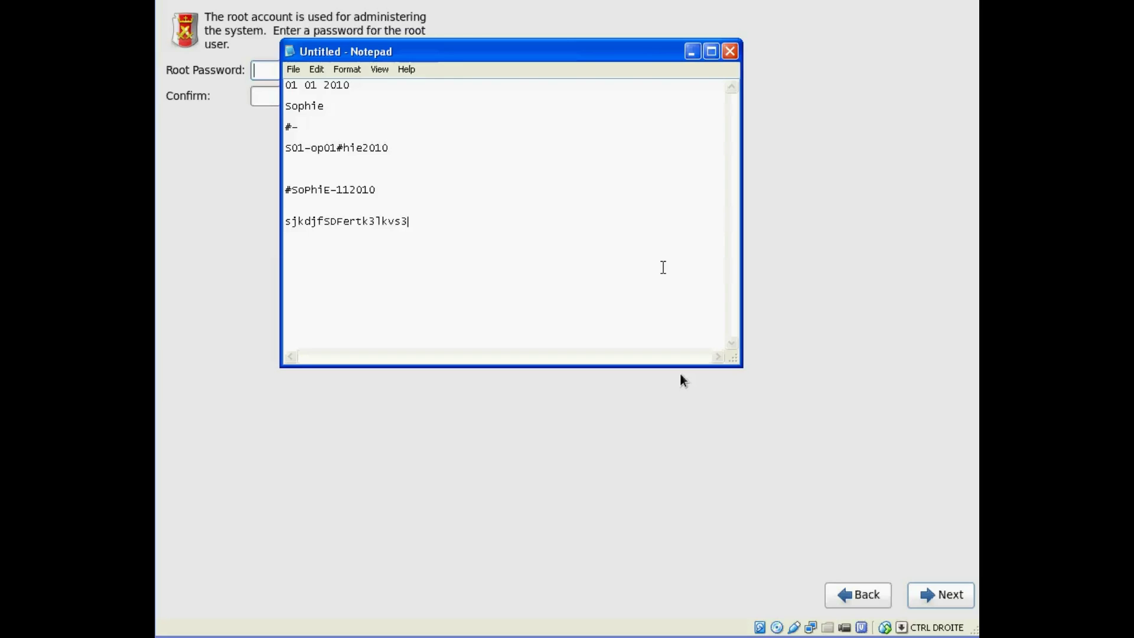
key(shift+Home)
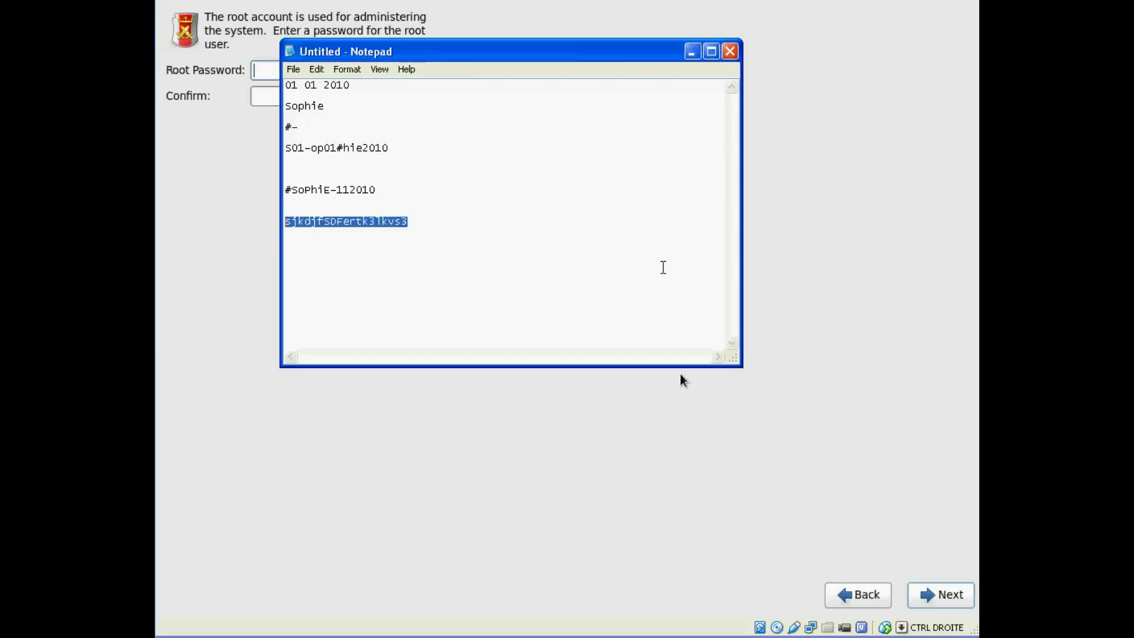
key(Delete)
key(Up)
key(Up)
key(Up)
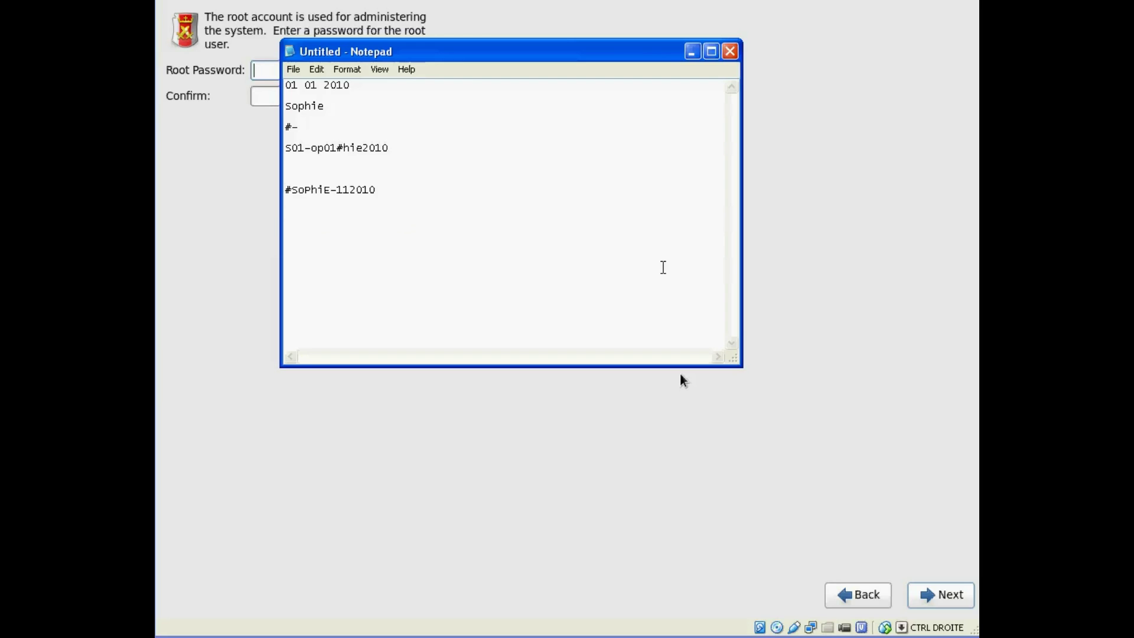
- Close Notepad, discarding the notes without saving
key(shift+End)
key(Up)
key(Up)
click(730, 51)
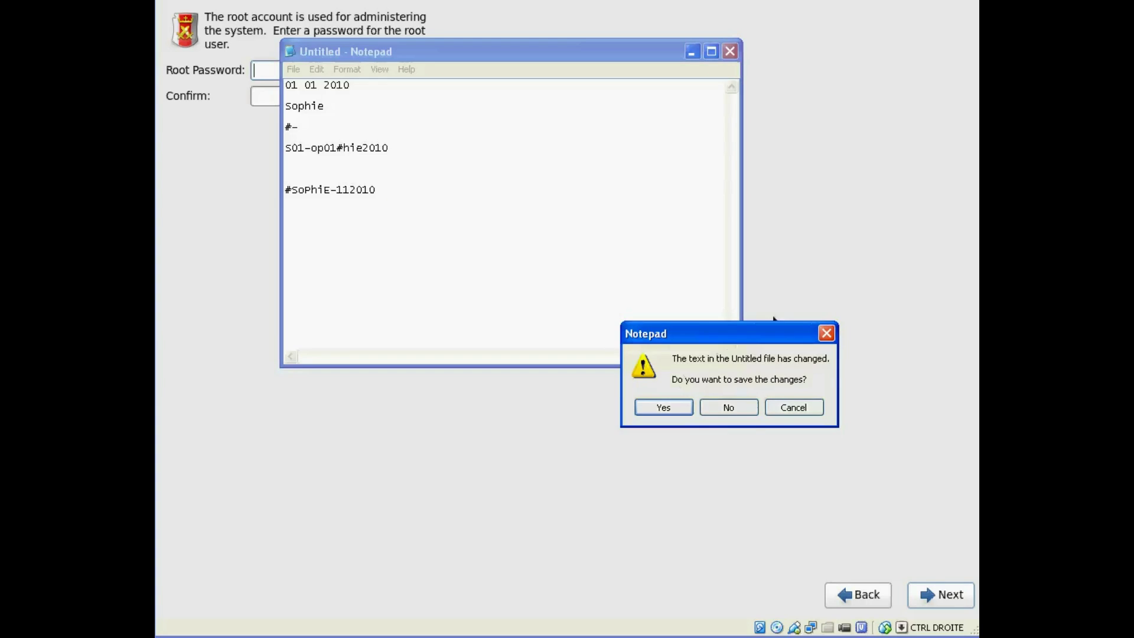
click(731, 409)
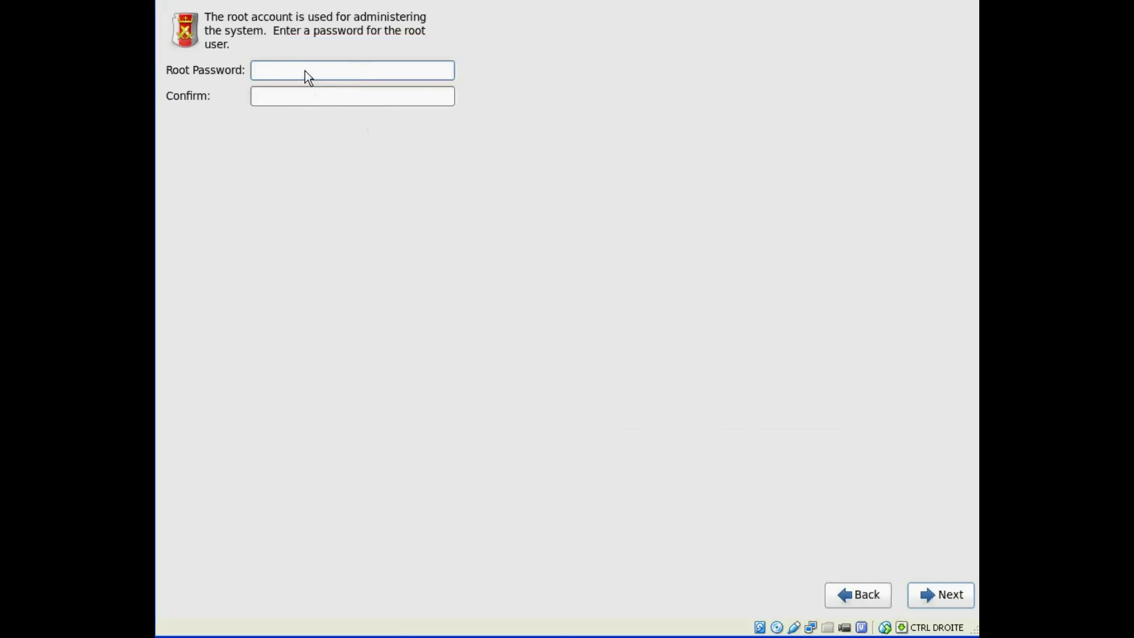
- Enter a 7-character root password twice and accept it despite the weak-password warning
text(*******)
key(Tab)
text(*******)
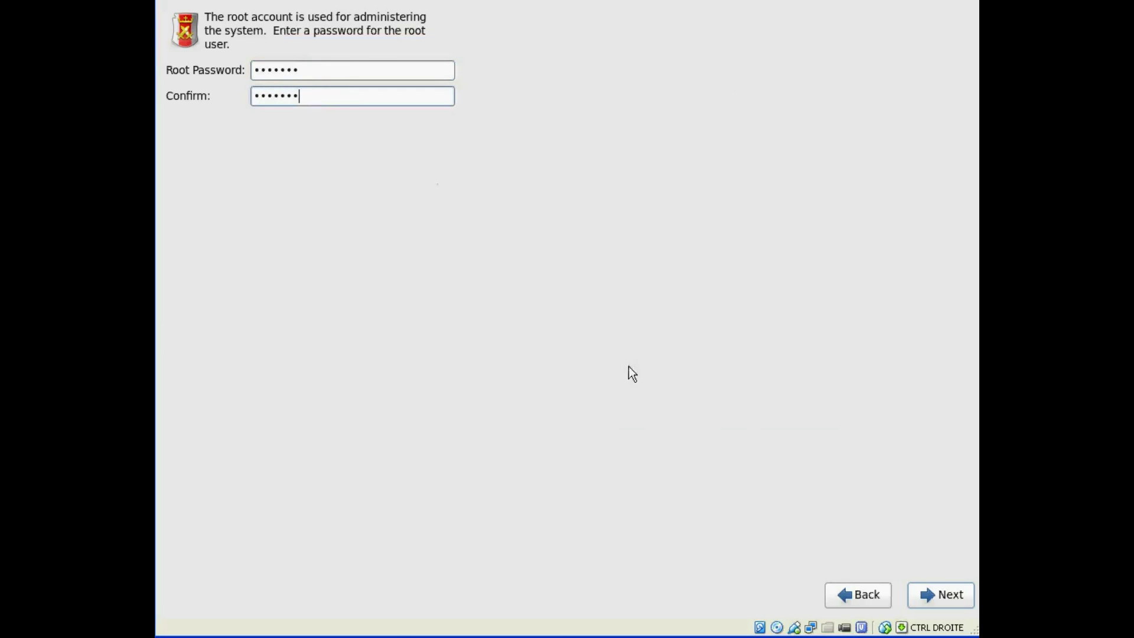
click(942, 594)
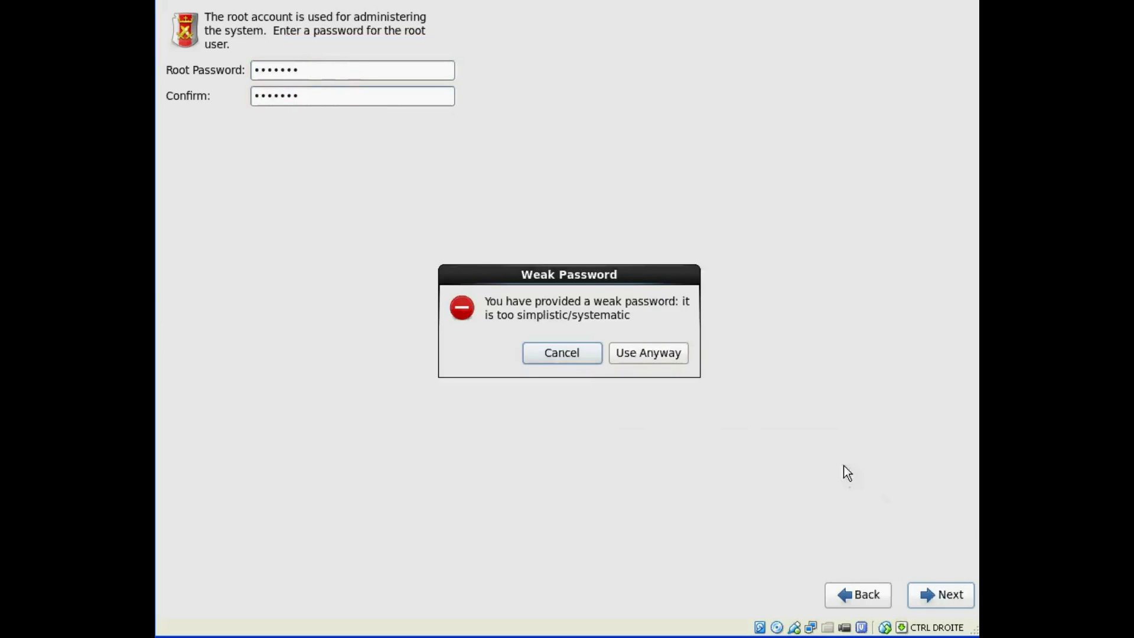
click(646, 356)
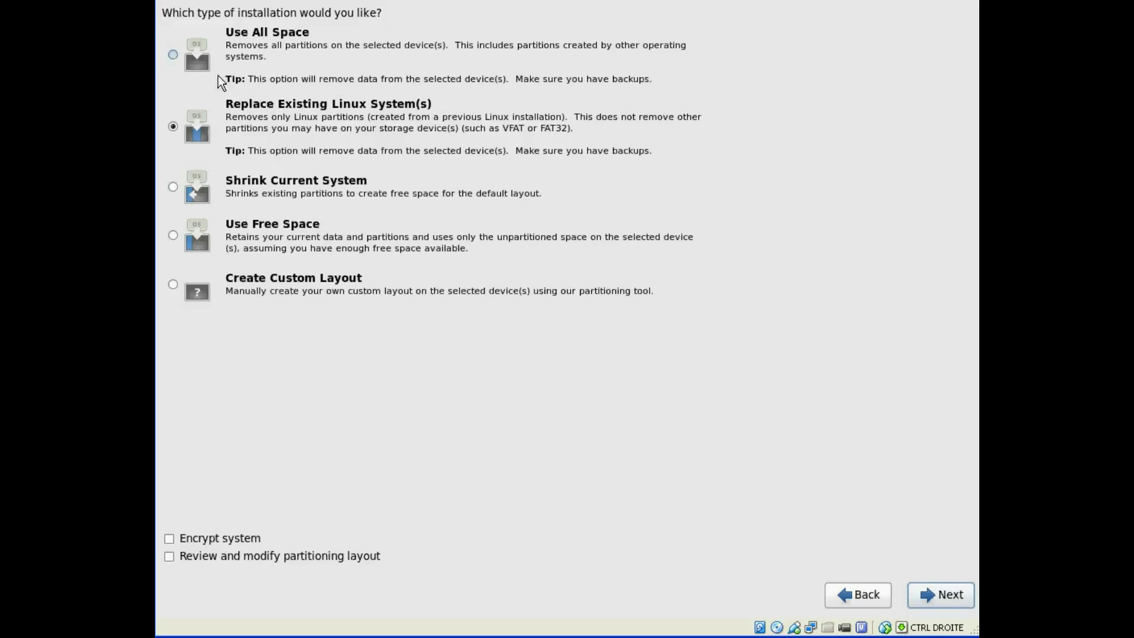
- Choose Use All Space as the installation type and continue to the disk-write confirmation
click(172, 54)
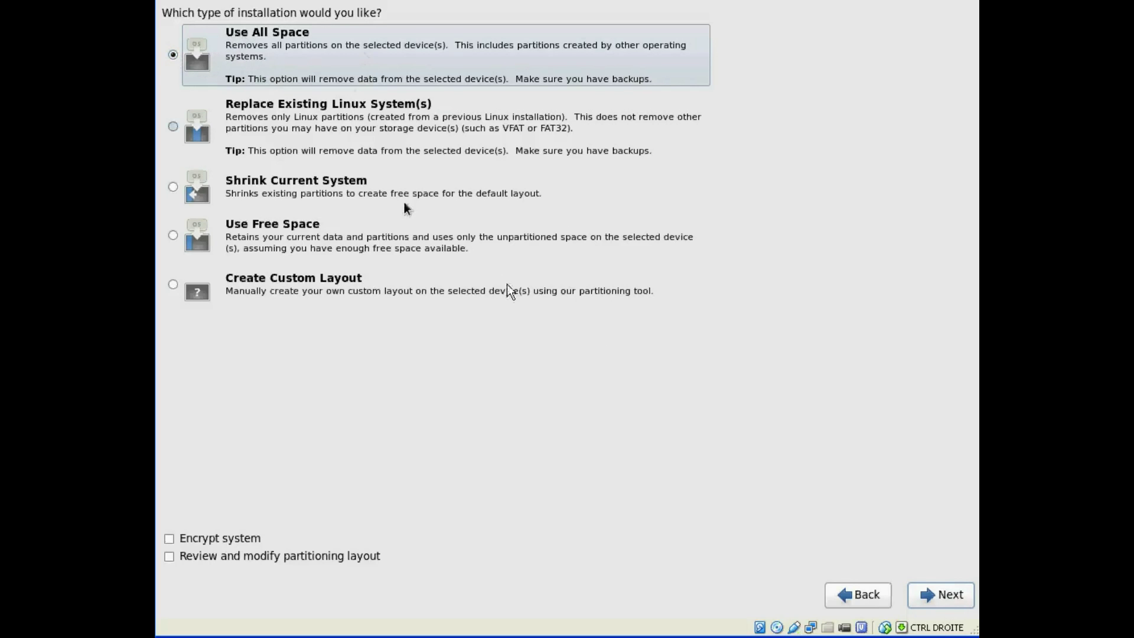
click(944, 596)
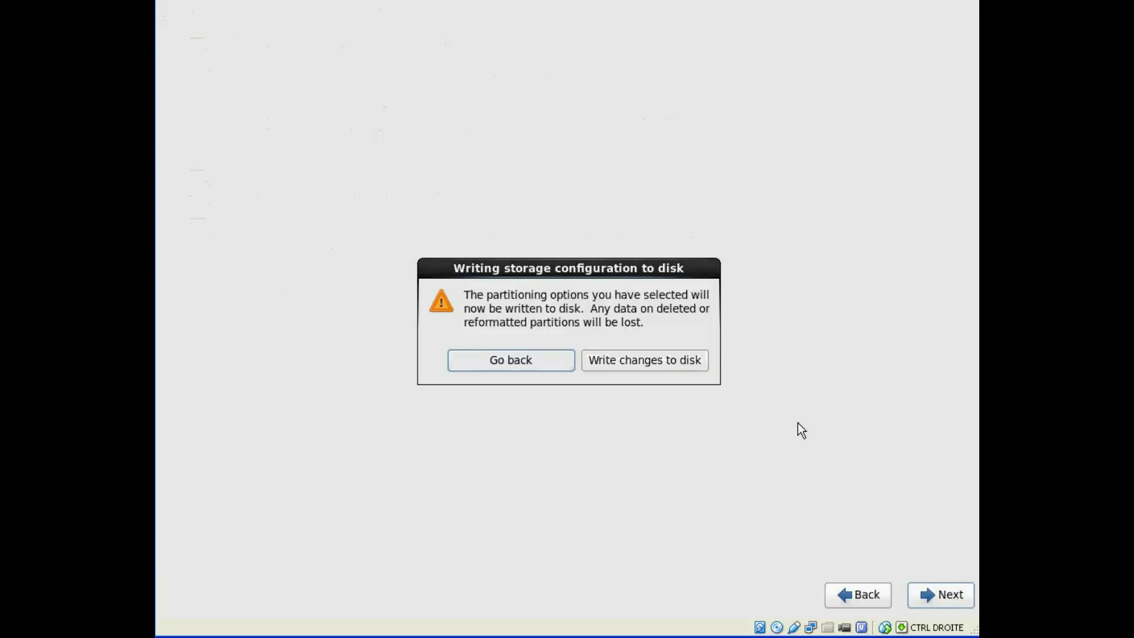
- Confirm writing the storage configuration to disk, including swap on vg_centoslabo-lv_swap
click(633, 363)
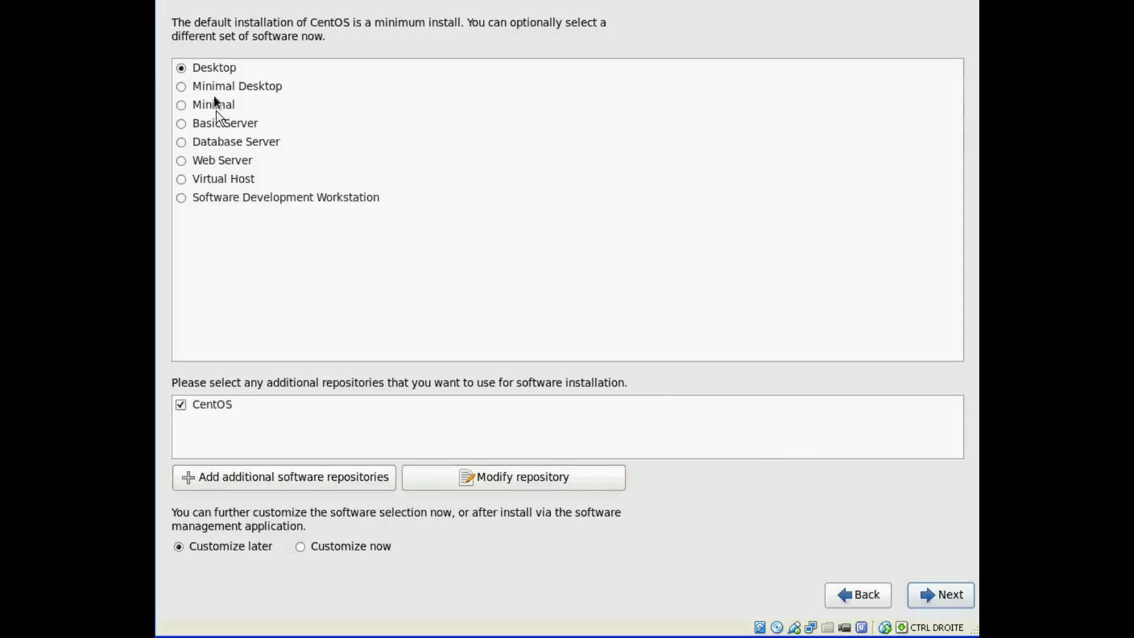
- Pick the Desktop software set and start the installation
click(200, 67)
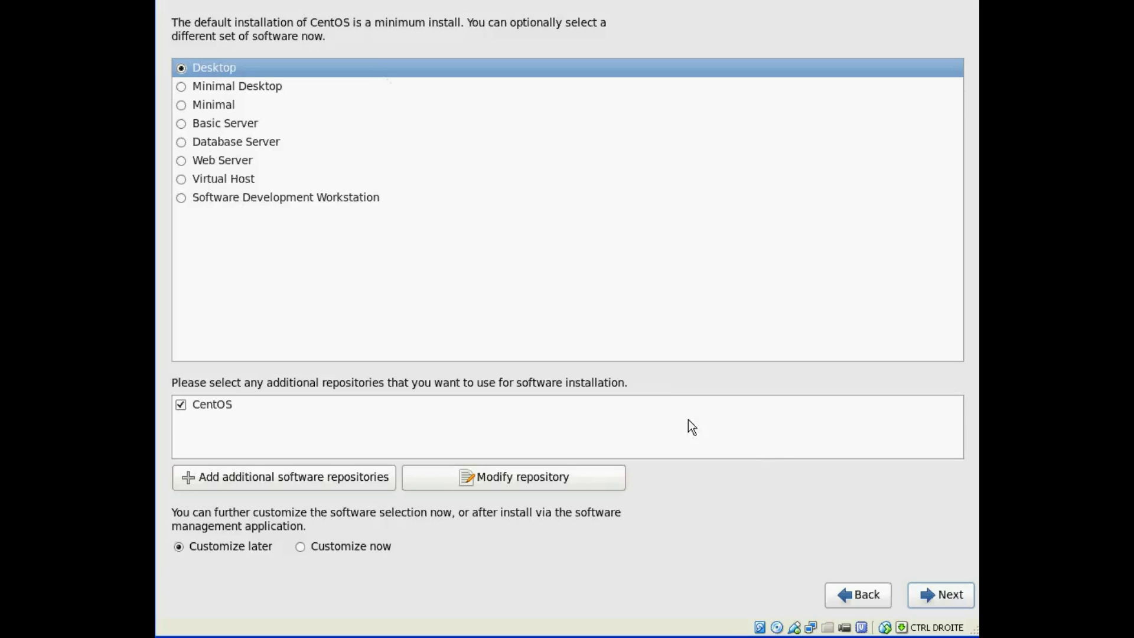
click(952, 597)
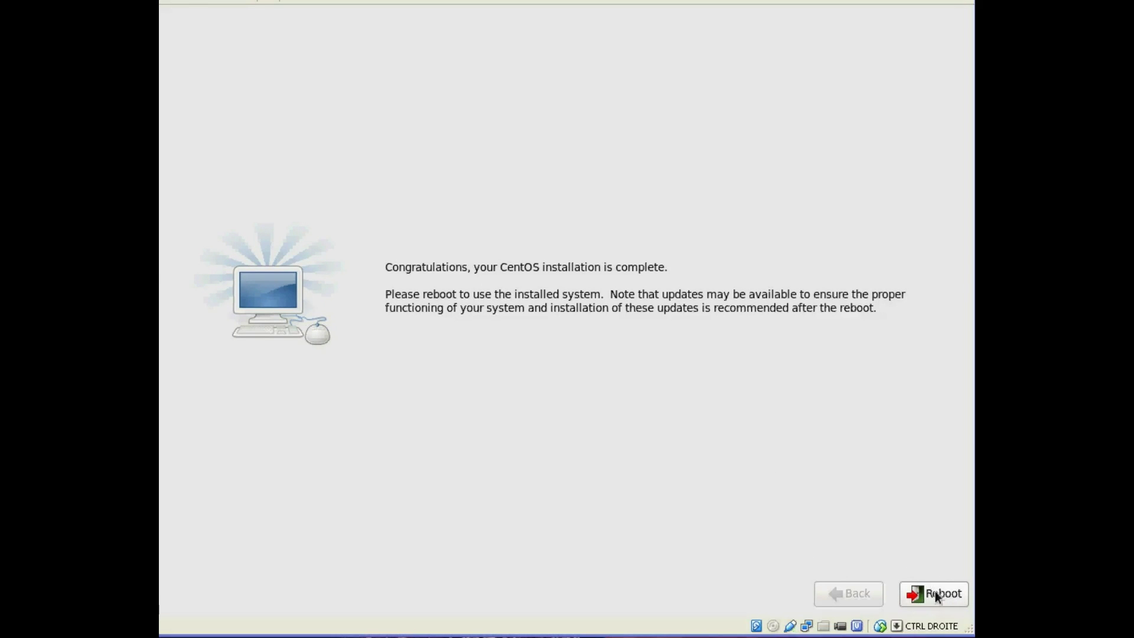
- Once installation finishes, reboot into the newly installed CentOS system
click(940, 592)
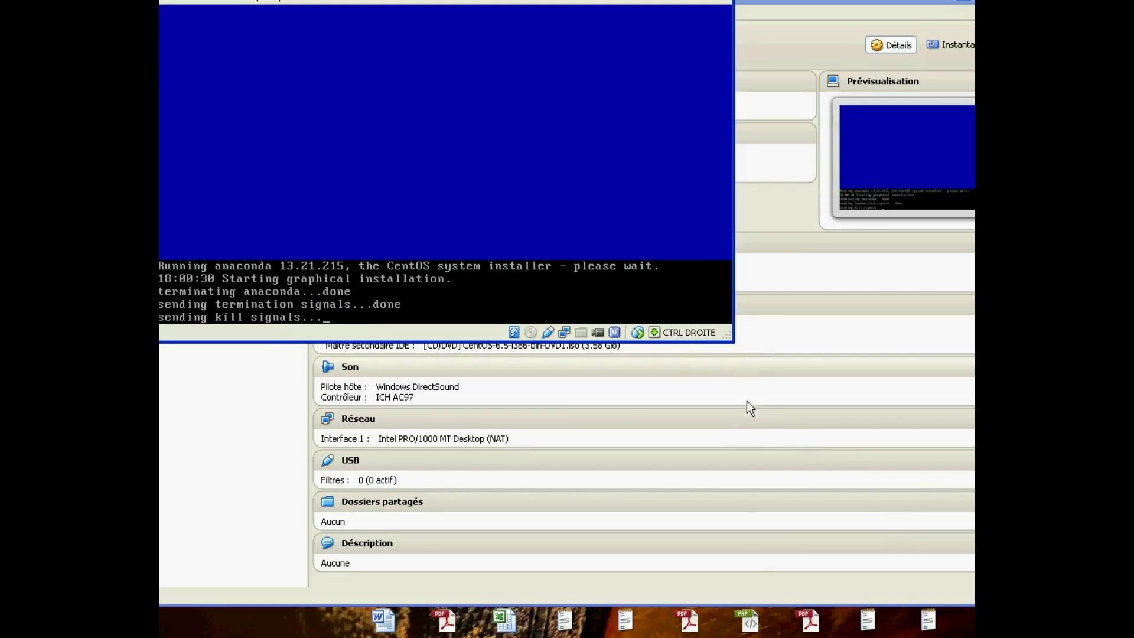
- Move the VirtualBox manager lower and bring the Centos-labo VM window to the top left
drag(827, 2, 825, 49)
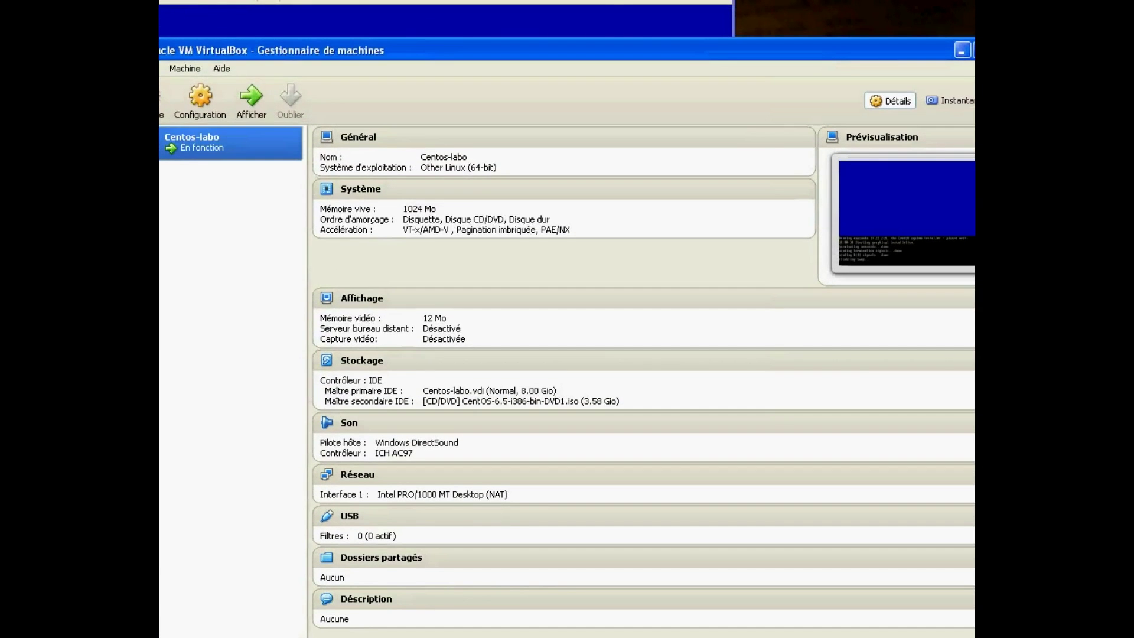
key(alt+Tab)
drag(672, 179, 653, 66)
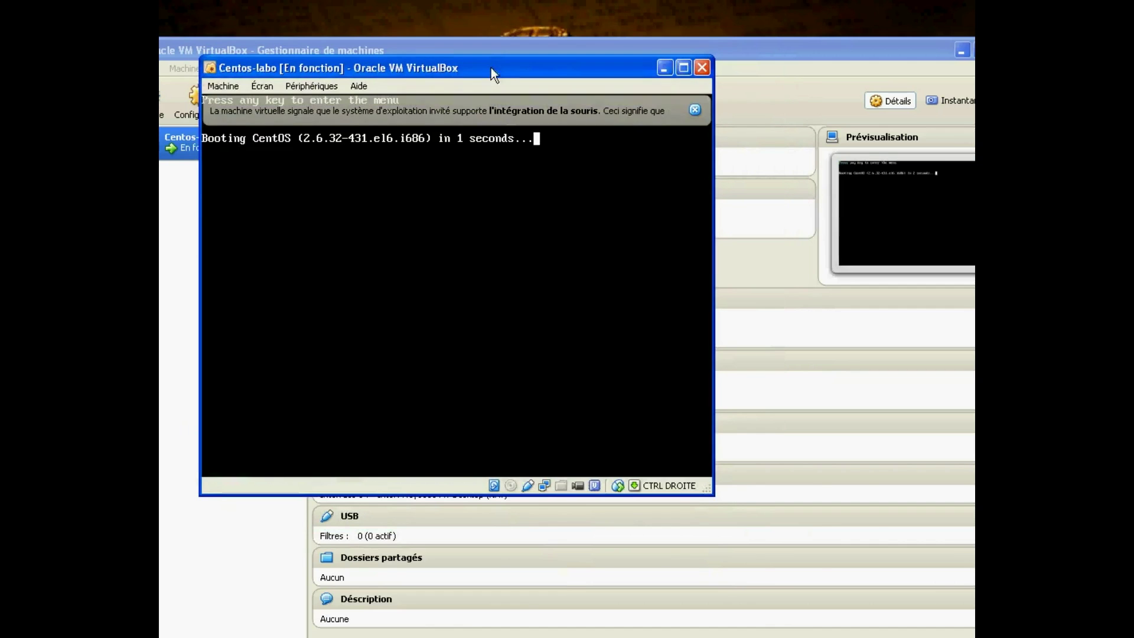
drag(491, 67, 465, 20)
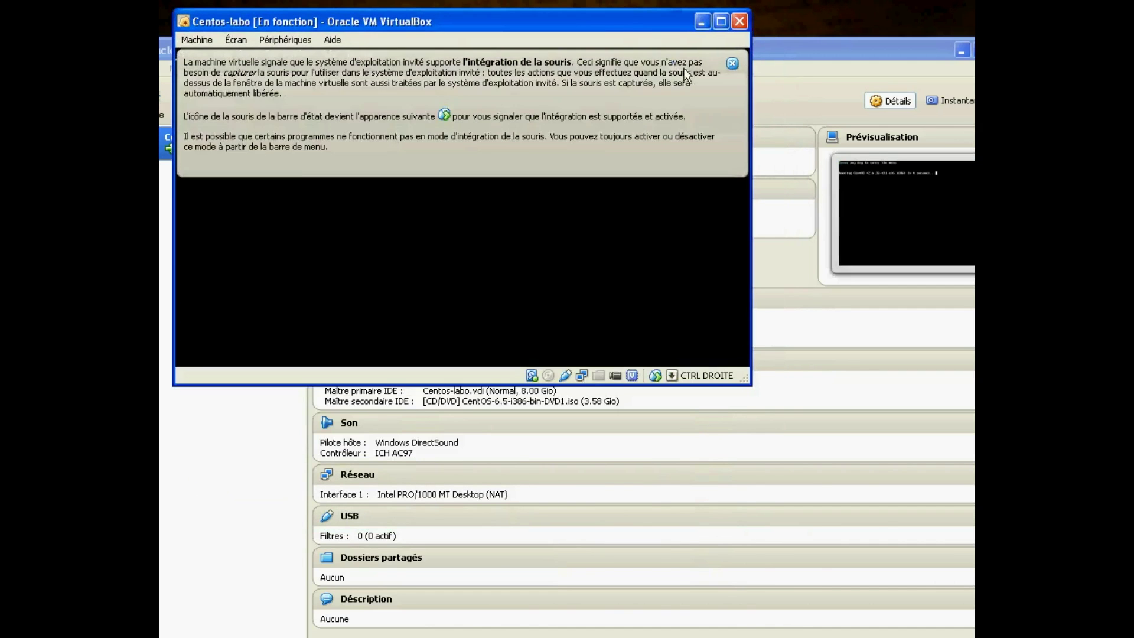
- Dismiss the mouse-integration notices and enlarge the VM window to full screen height
click(730, 65)
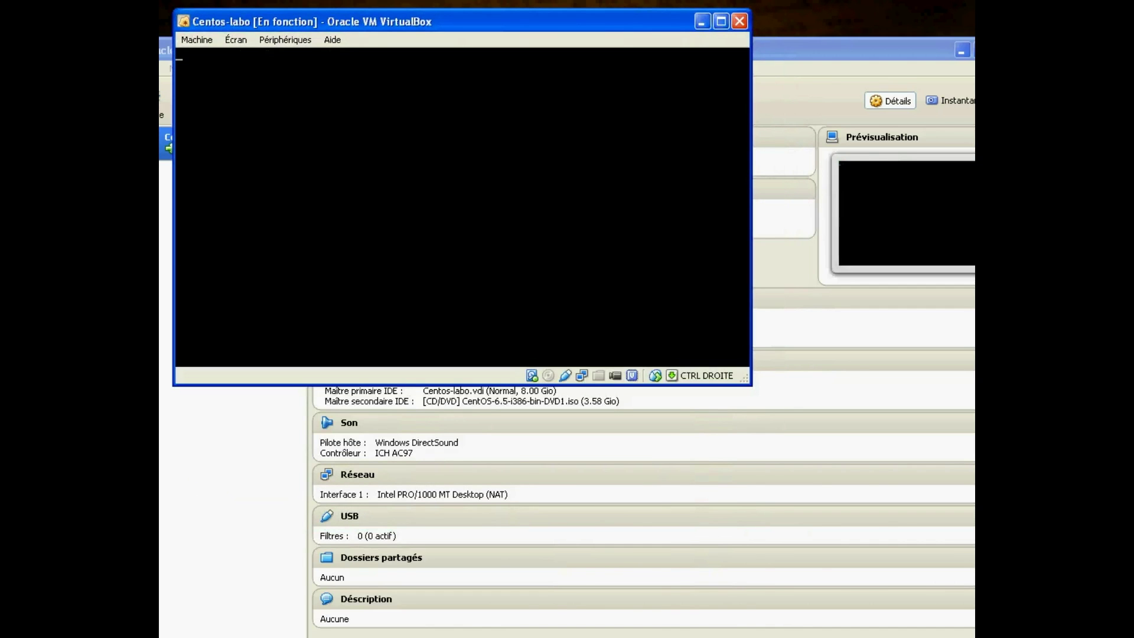
drag(515, 23, 504, 16)
drag(732, 371, 971, 630)
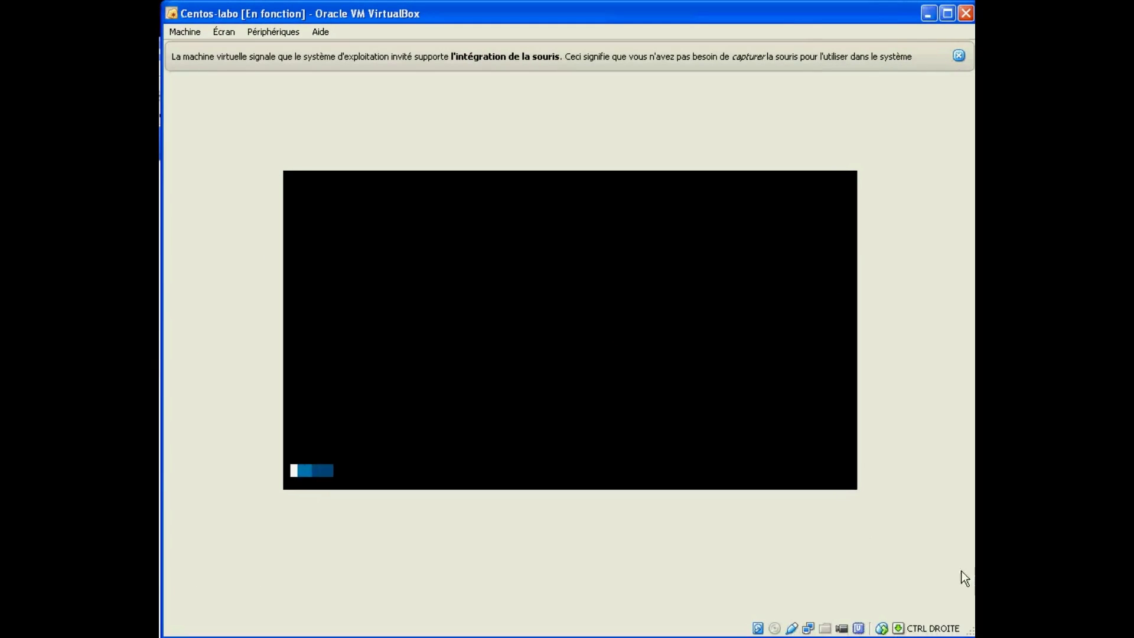
click(960, 57)
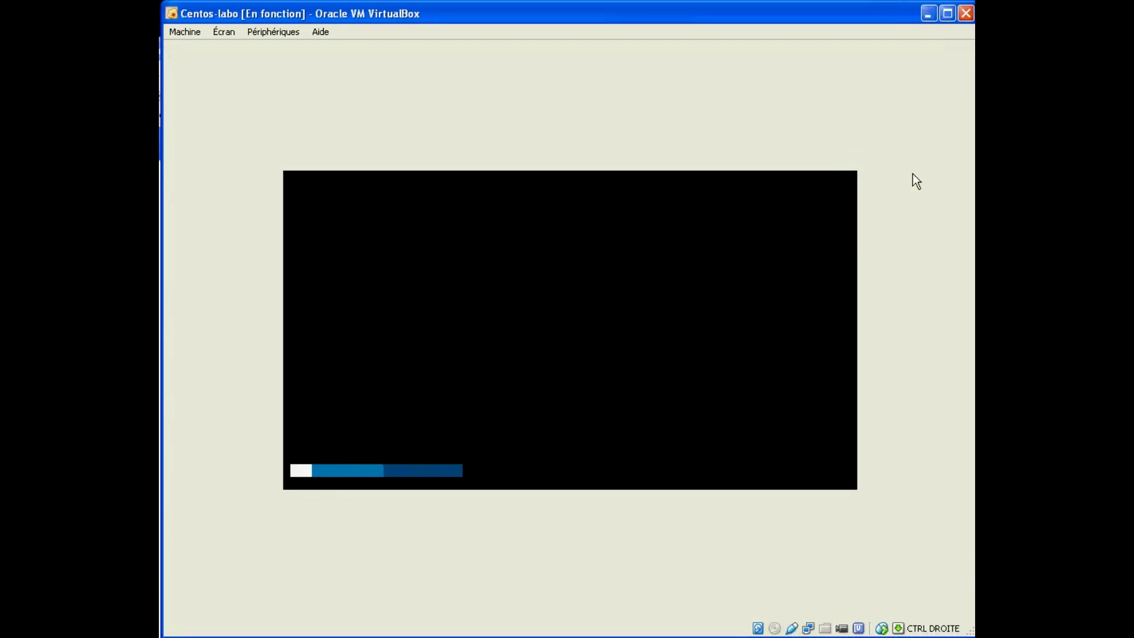
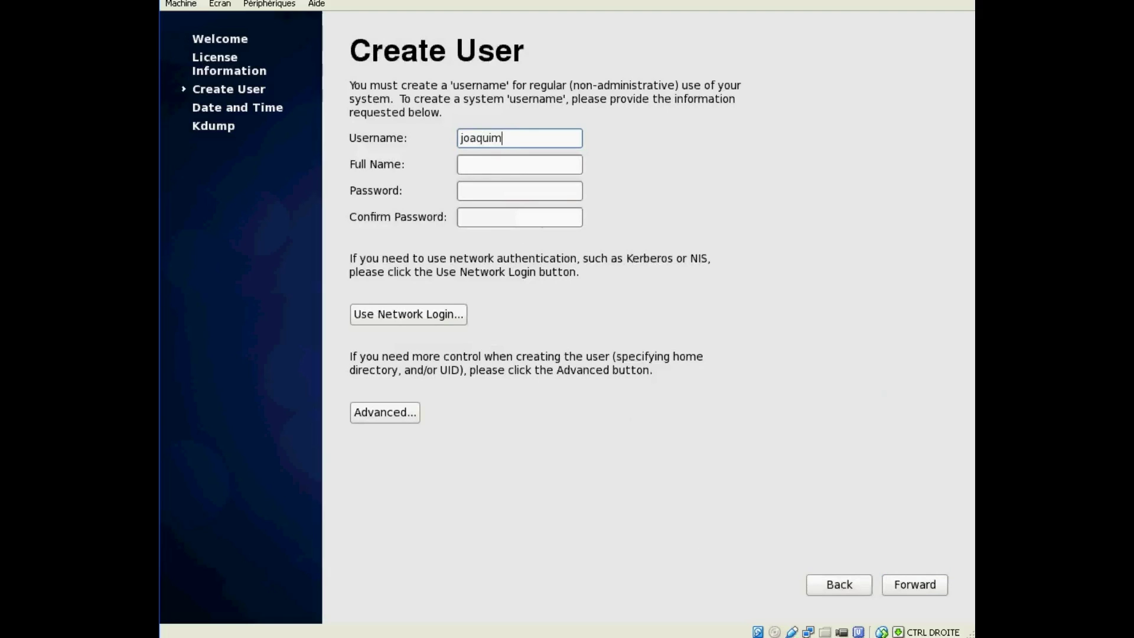
- Enter the new user's full name in the Create User form
click(520, 164)
text(joaquim J)
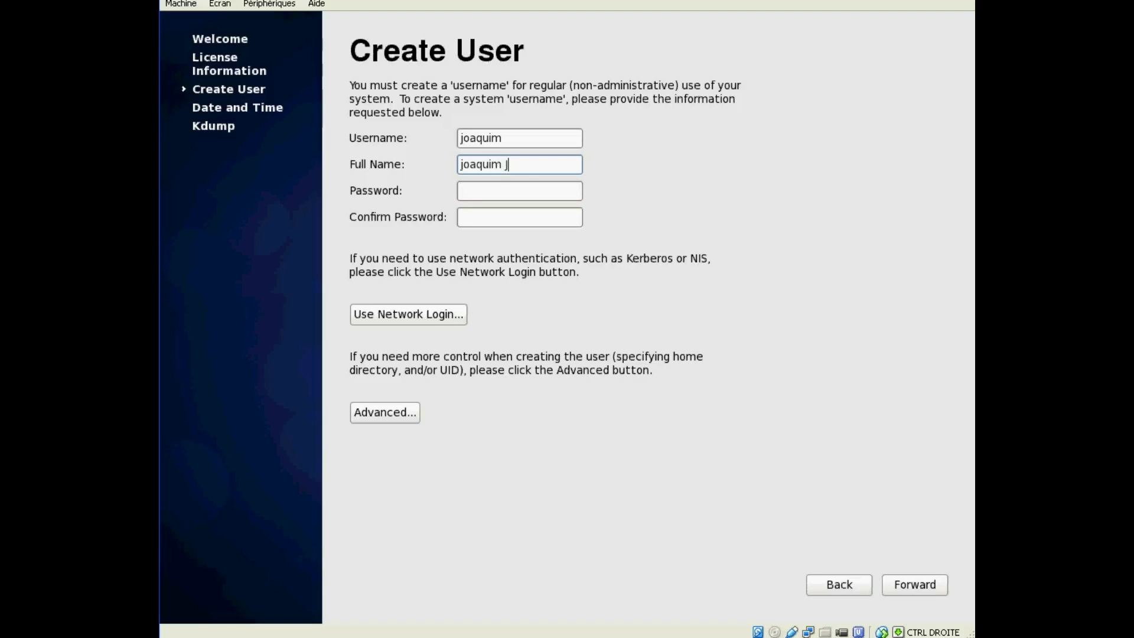
text(. Lsio)
click(531, 140)
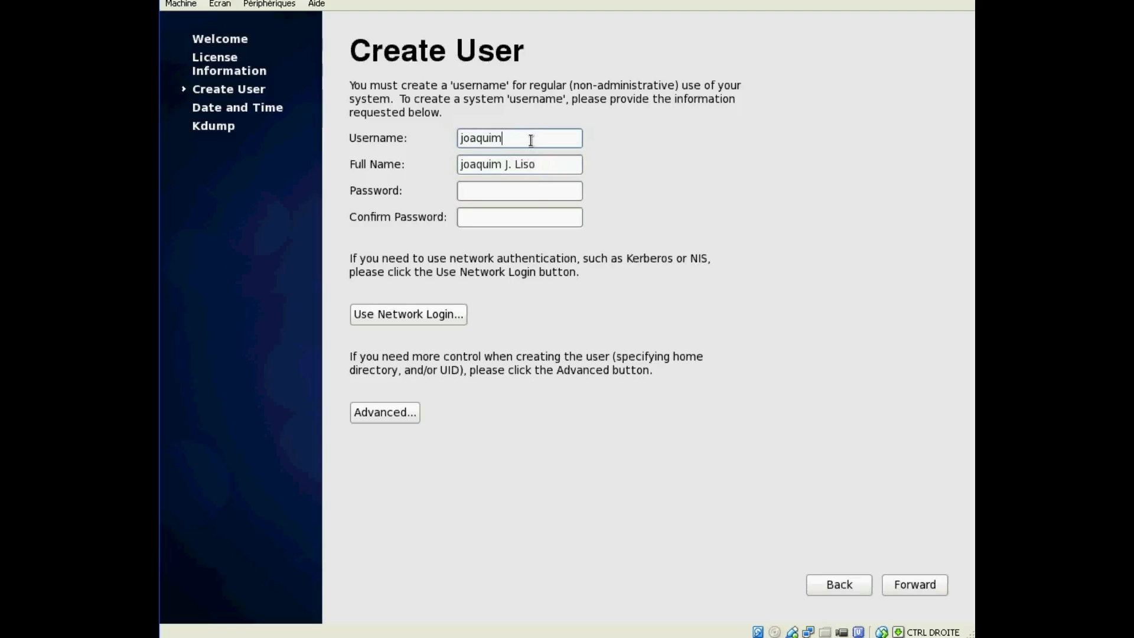
double_click(531, 140)
click(530, 192)
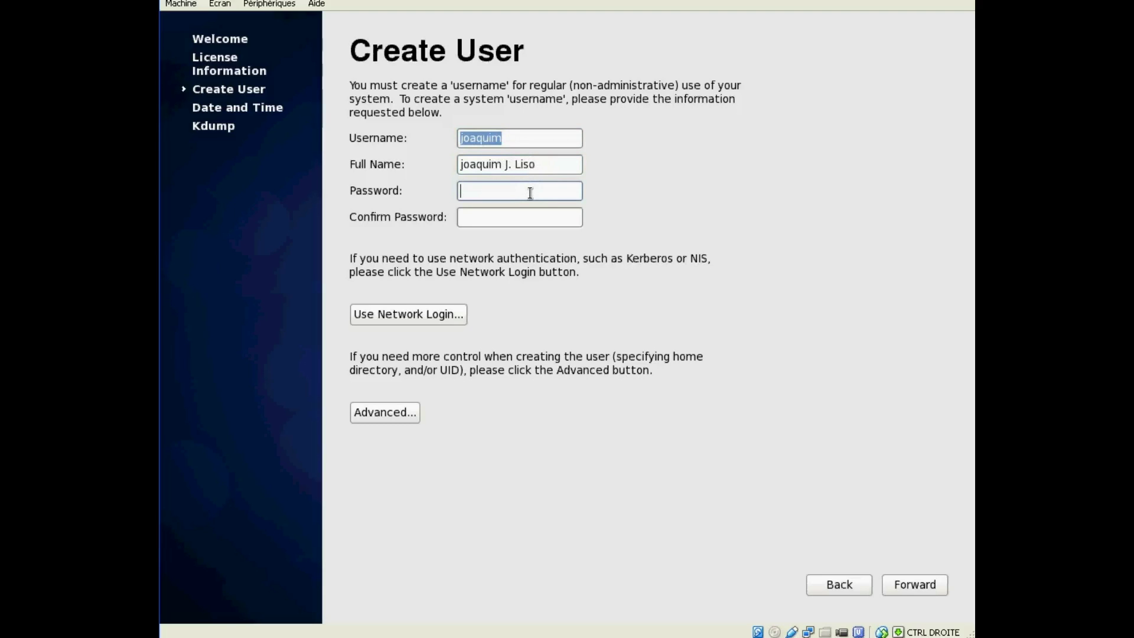
click(461, 167)
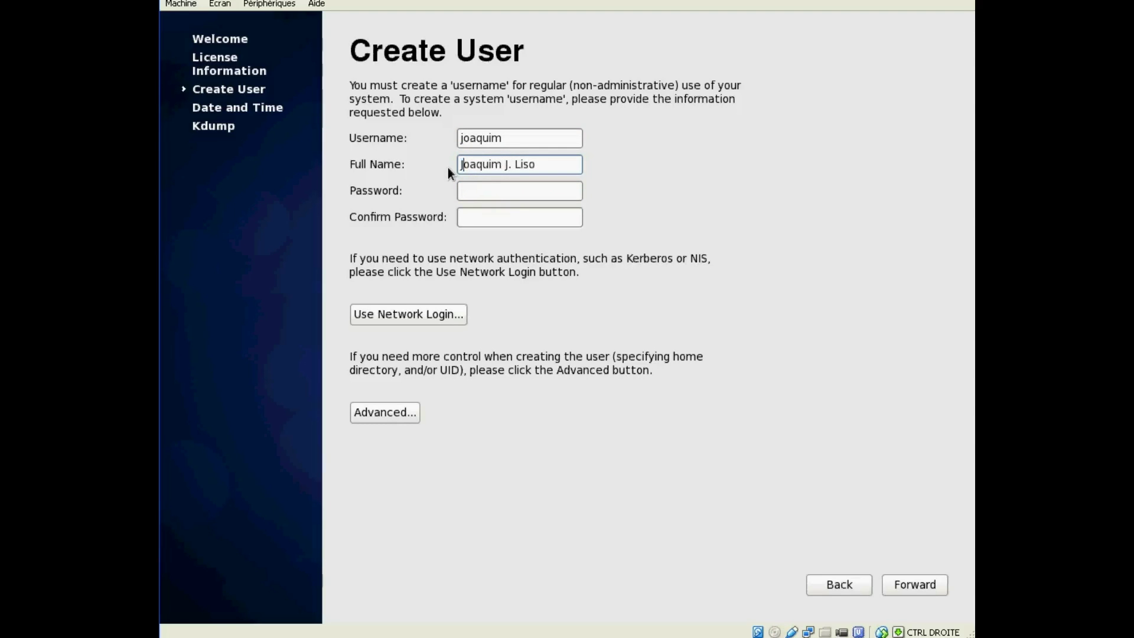
- Enter and confirm the user's password, submit the form, and accept the weak-password warning
click(483, 191)
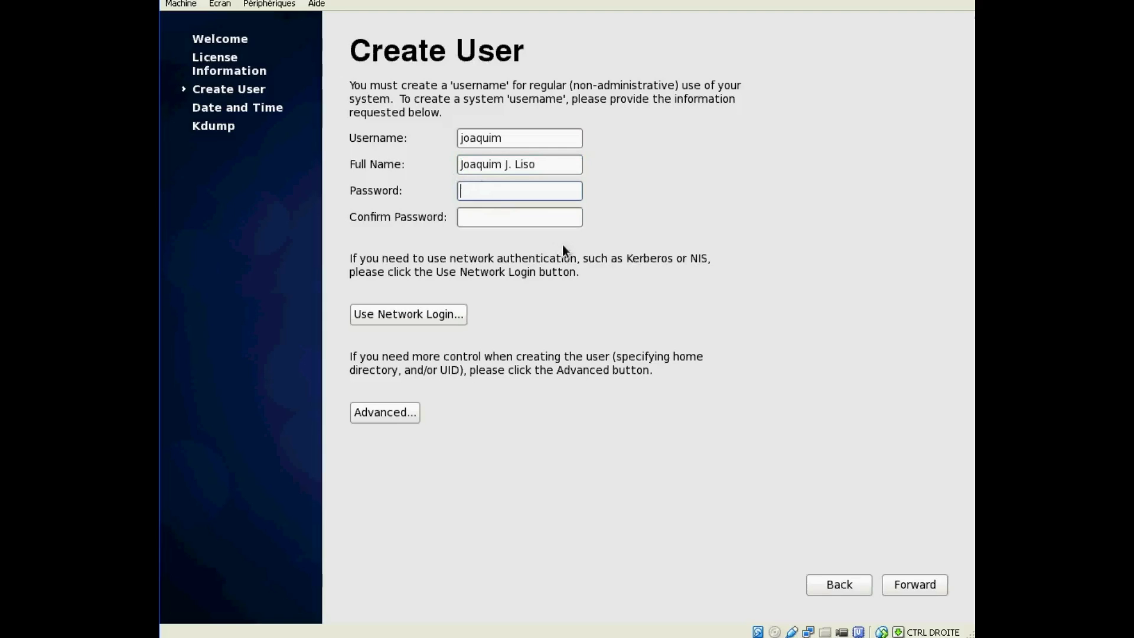
key(Tab)
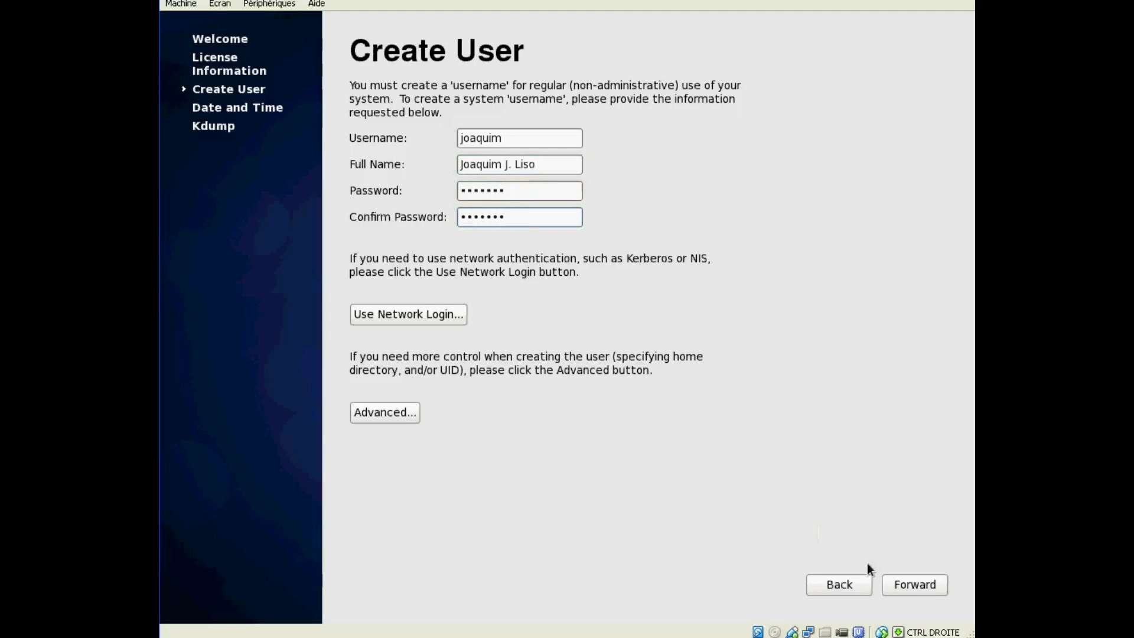
click(916, 583)
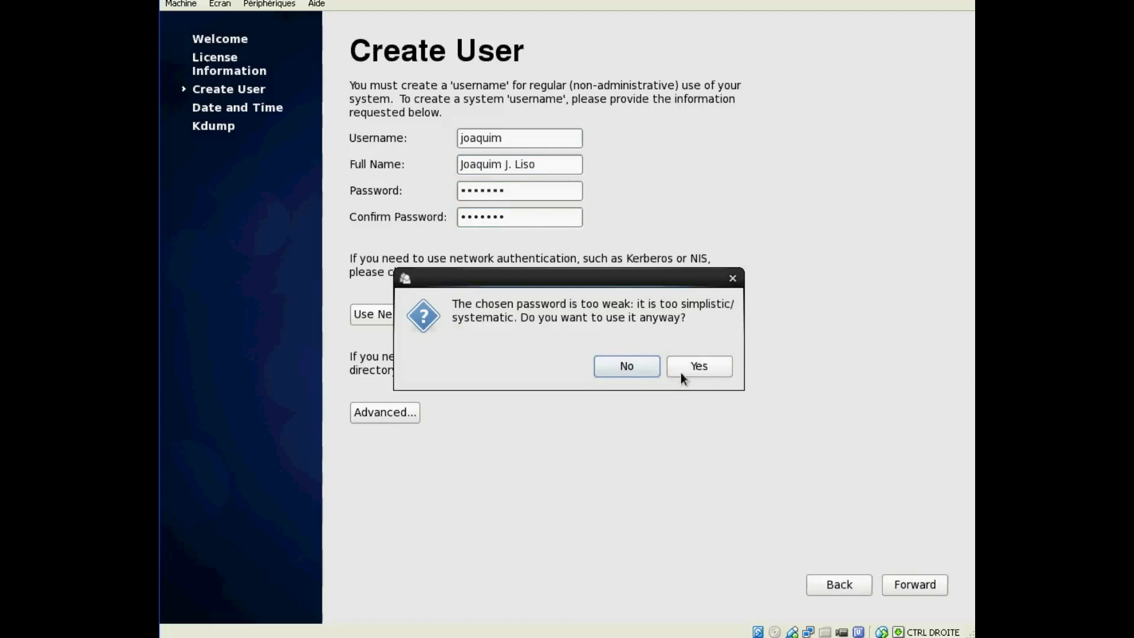
click(685, 365)
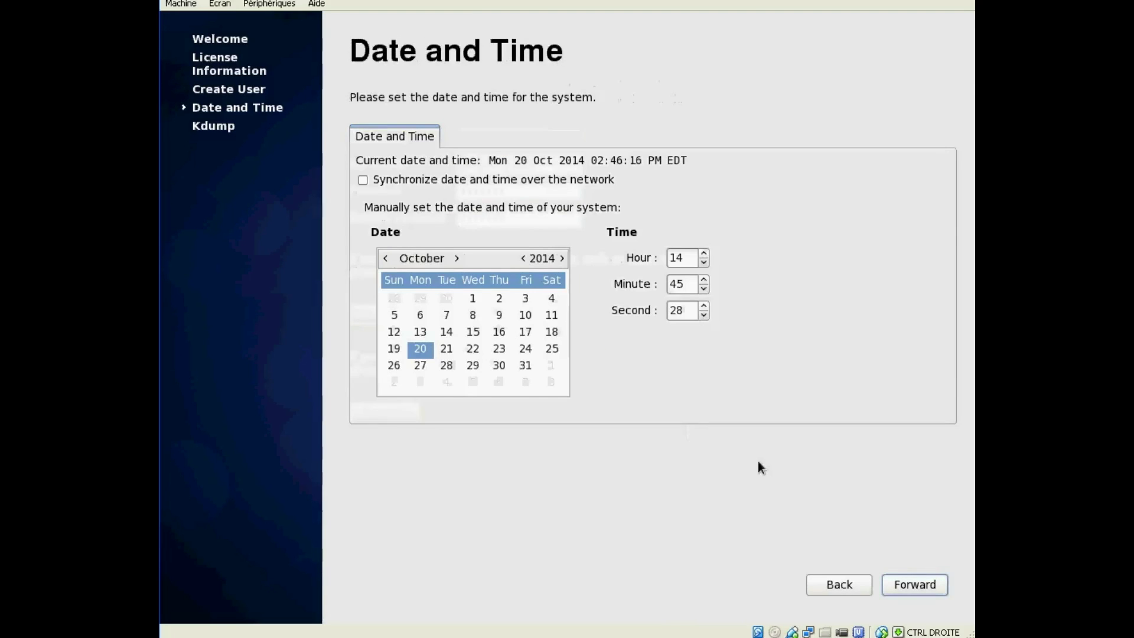
- Leave Date and Time unchanged, dismiss the kdump insufficient-memory warning, and finish firstboot
click(916, 585)
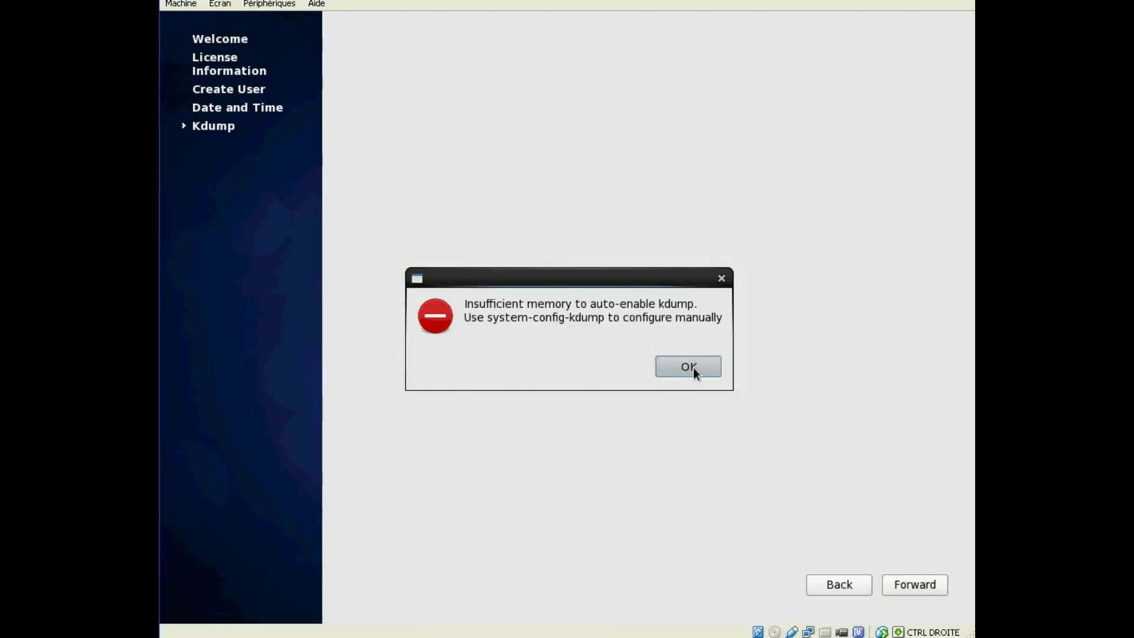
click(688, 367)
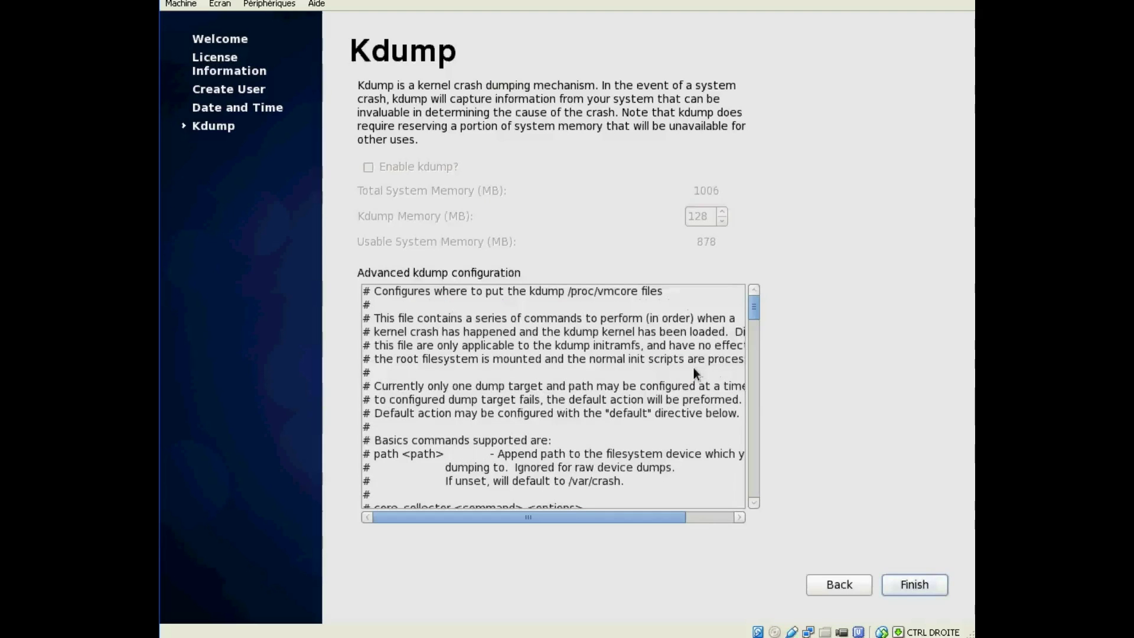
click(914, 585)
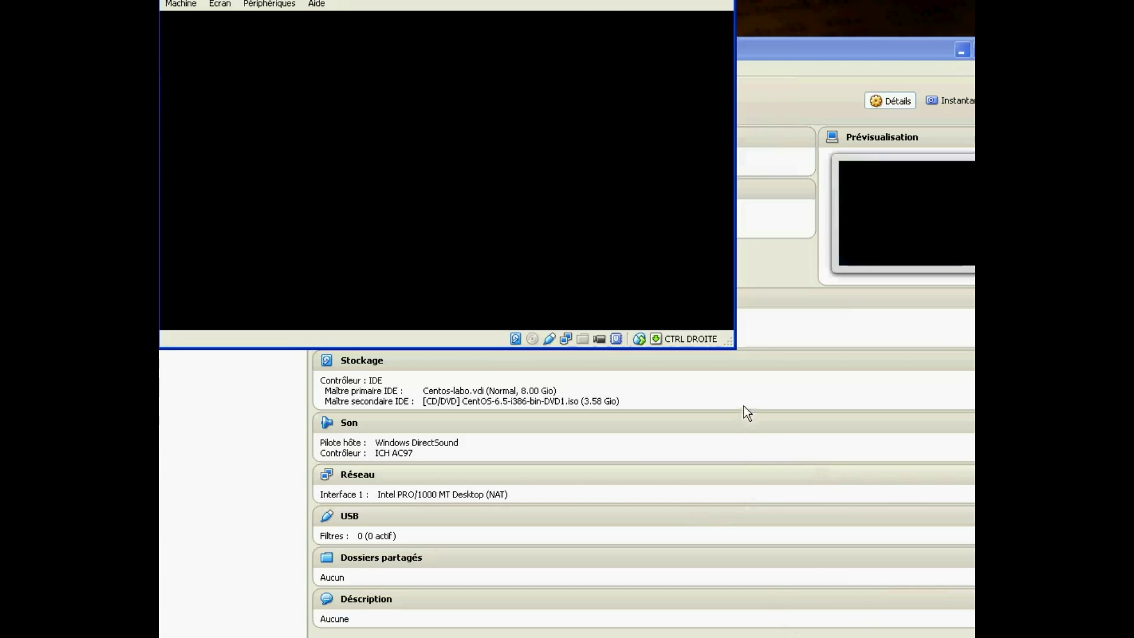
- Enlarge the VM window to fill the screen and log in as the new user with their password
drag(730, 344, 968, 634)
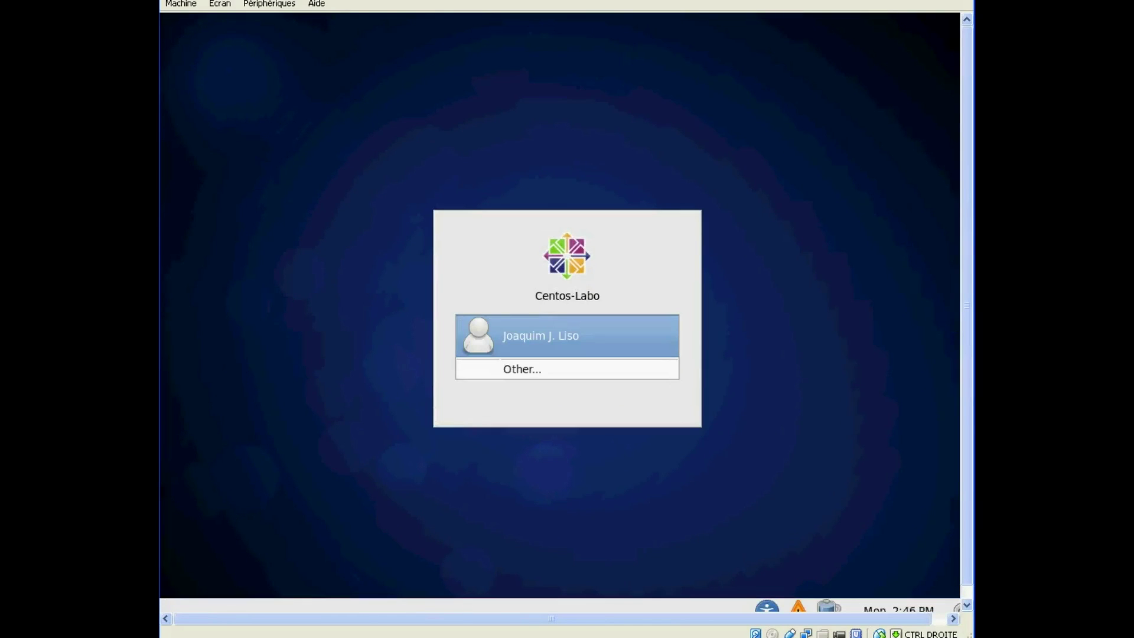
click(557, 372)
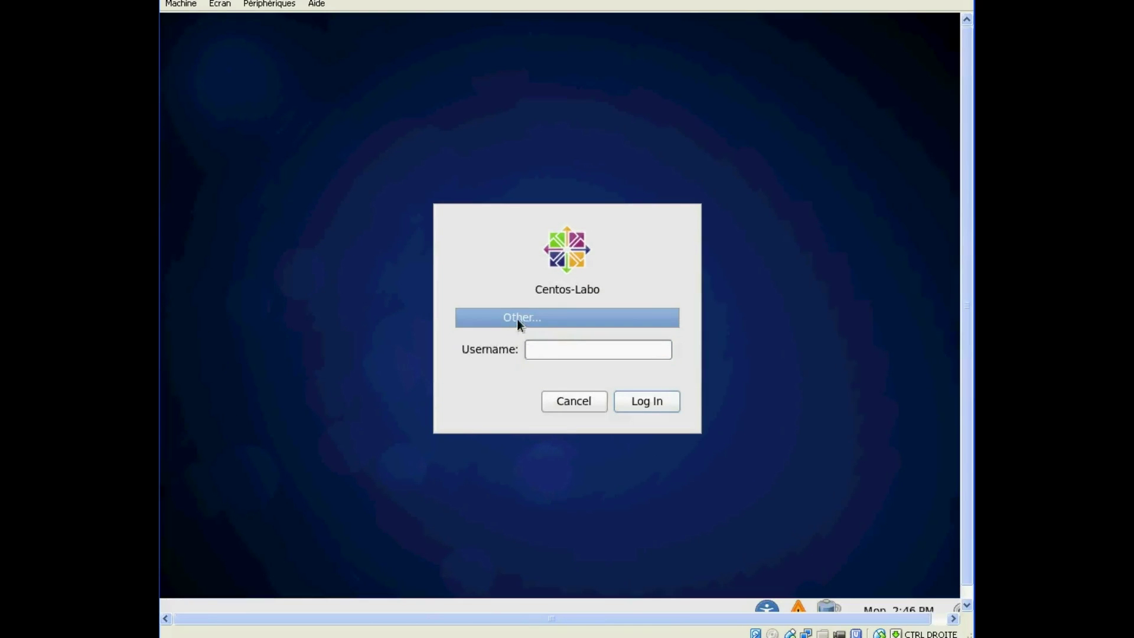
click(650, 399)
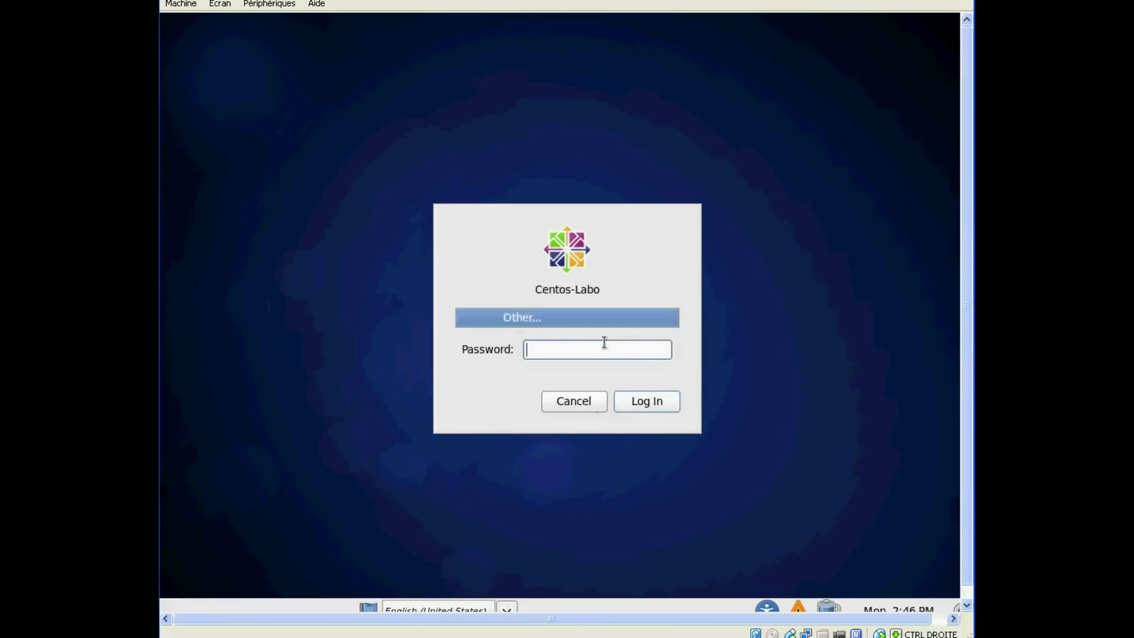
click(570, 406)
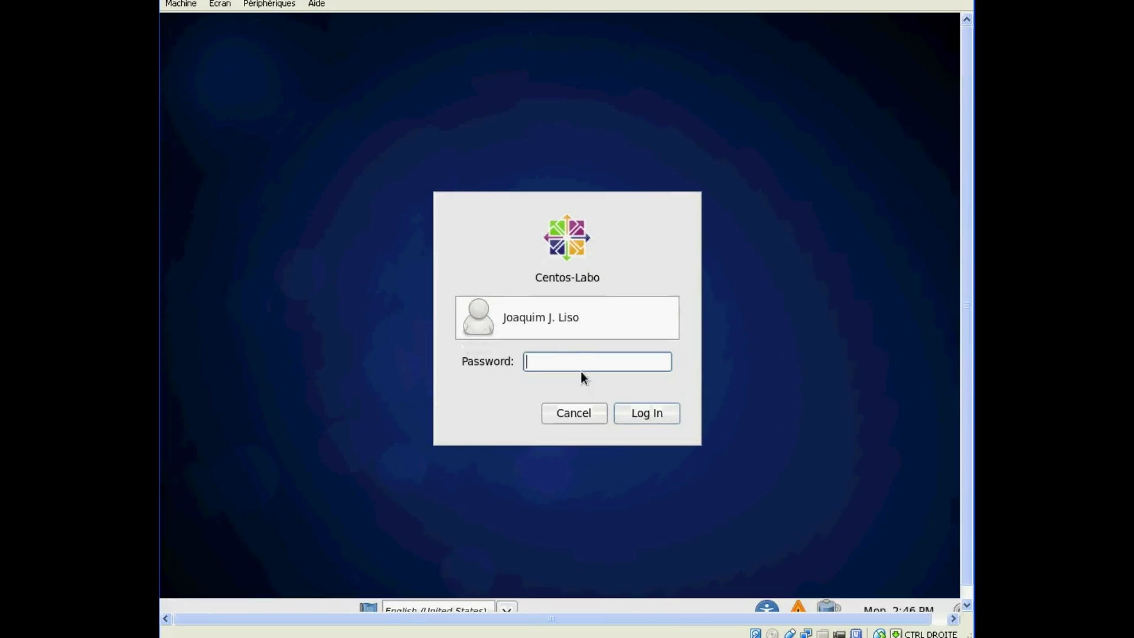
text(•••••••)
key(Return)
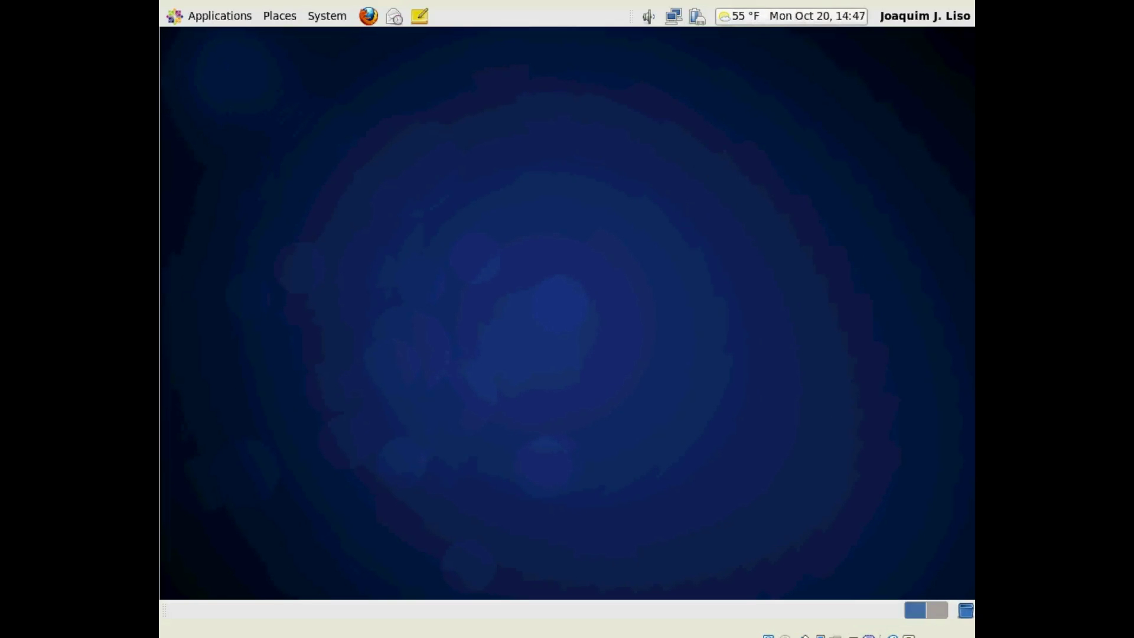
- Enable network notifications and show Connection Information for the active eth0 connection
mouse_move(739, 16)
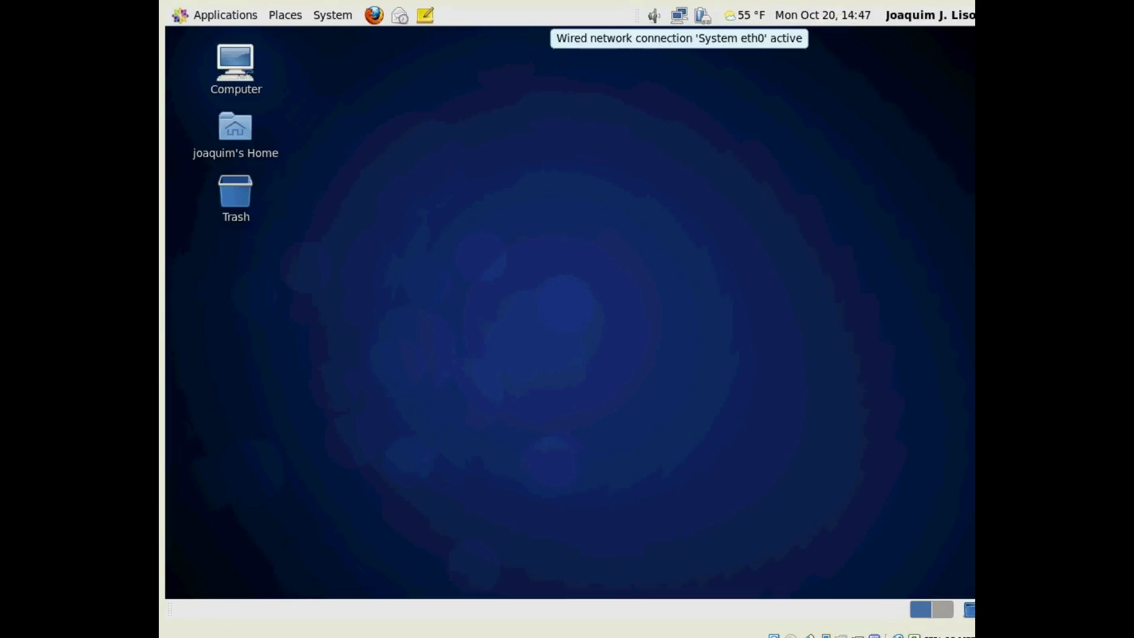
right_click(679, 16)
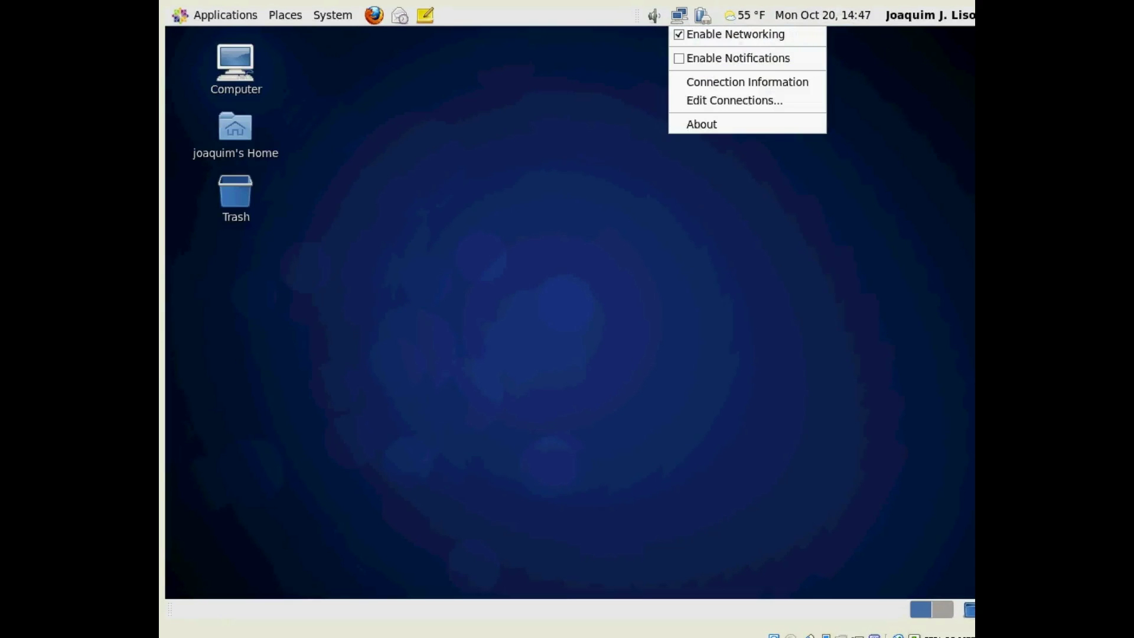
click(677, 60)
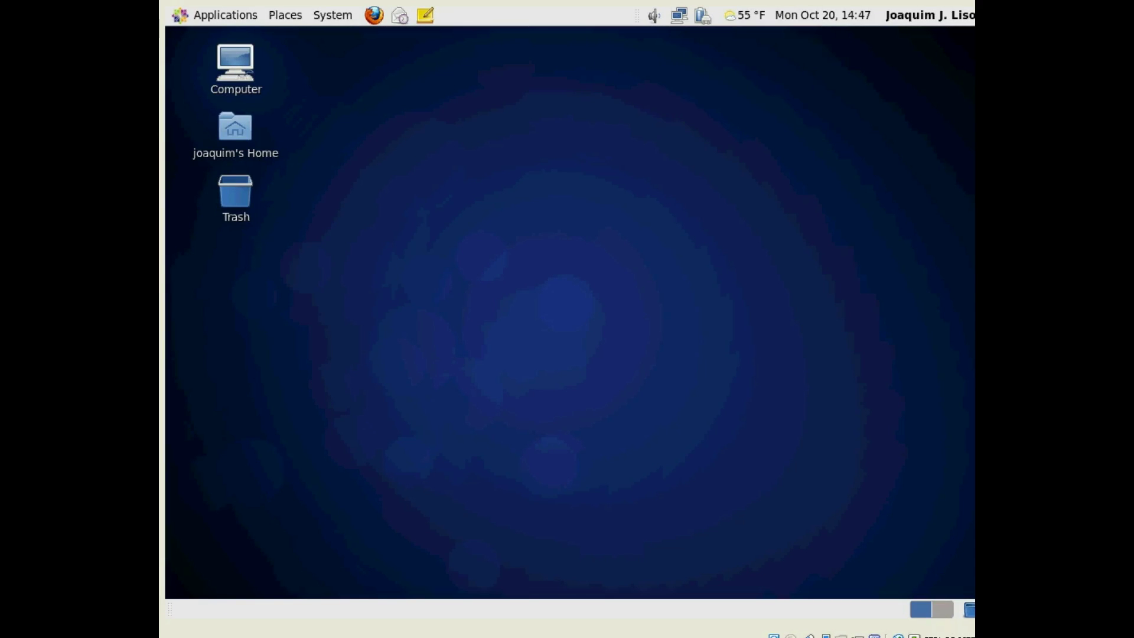
right_click(679, 16)
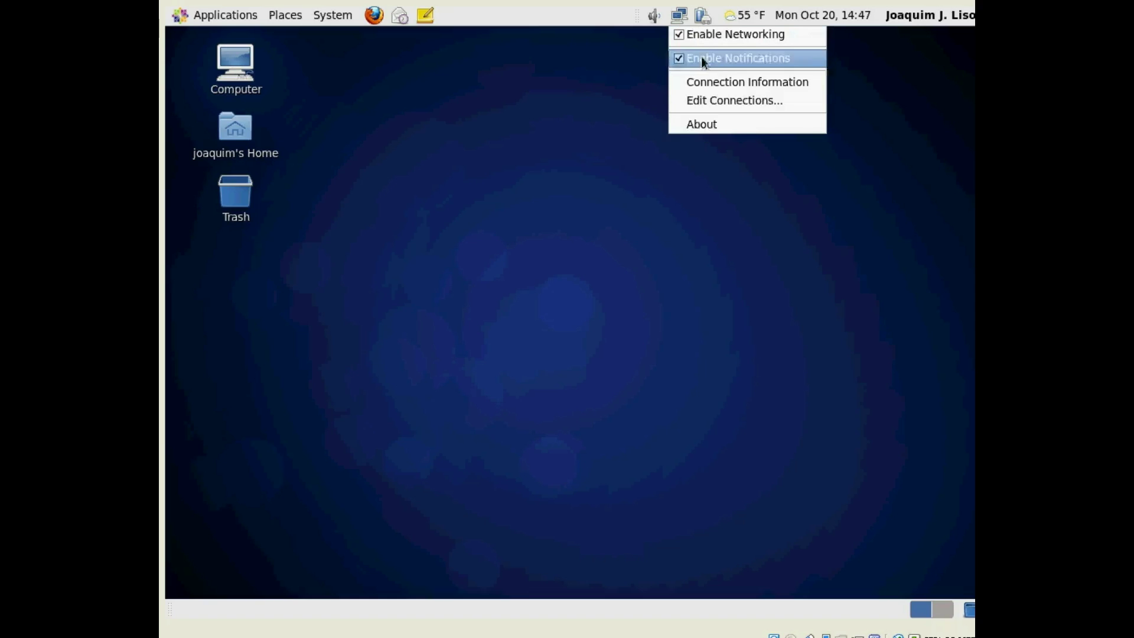
click(778, 82)
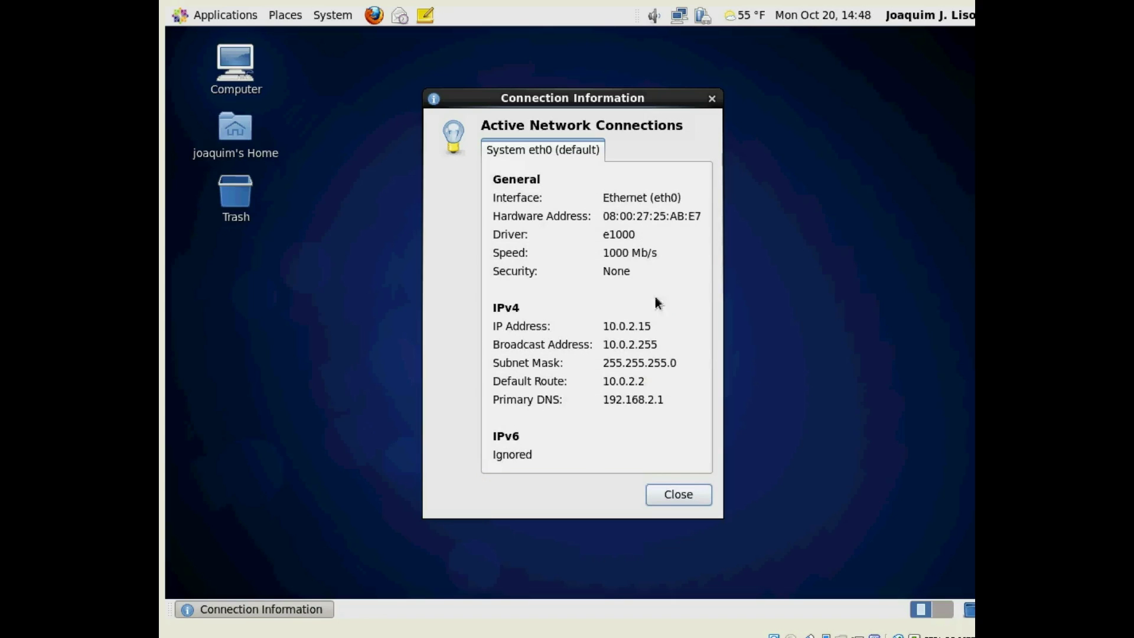
- Close the Connection Information dialog to return to the empty desktop
click(683, 498)
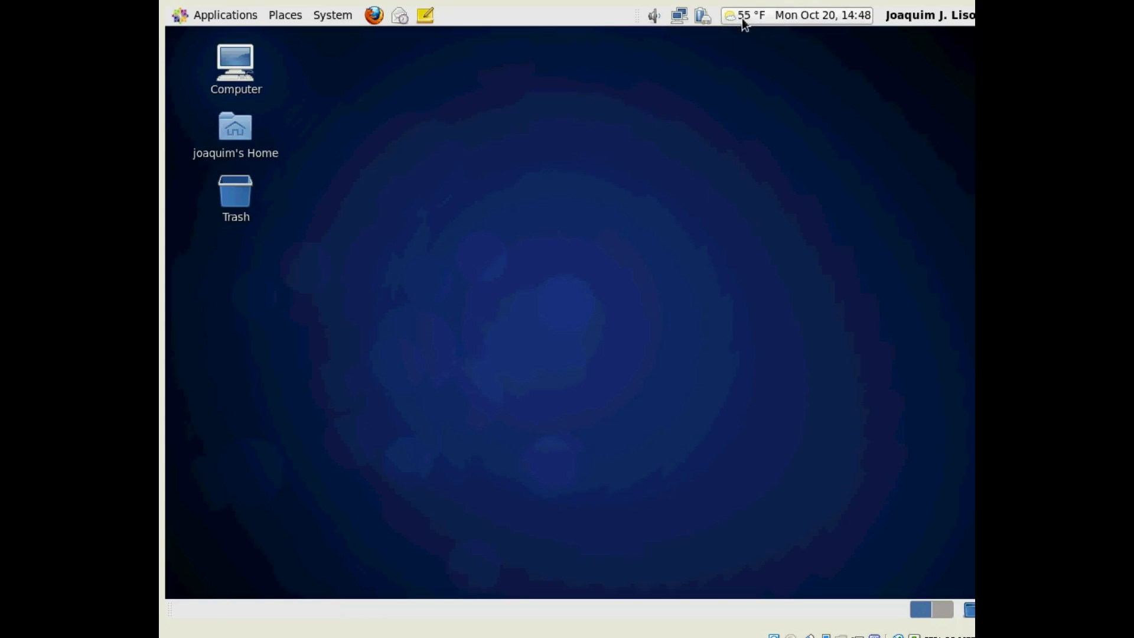
mouse_move(742, 18)
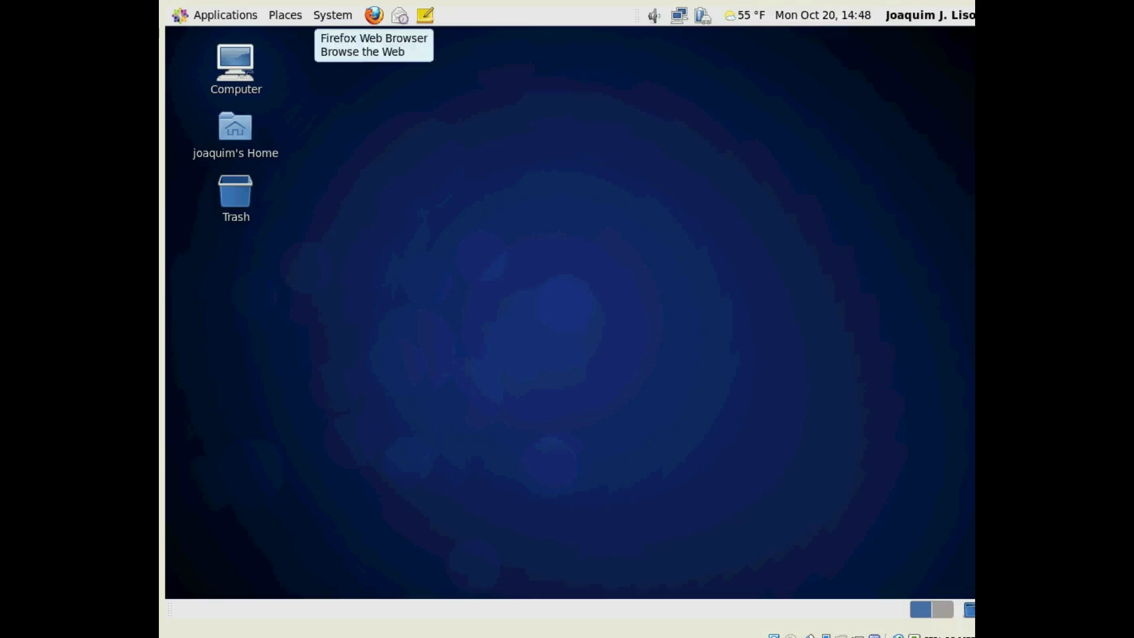
click(374, 15)
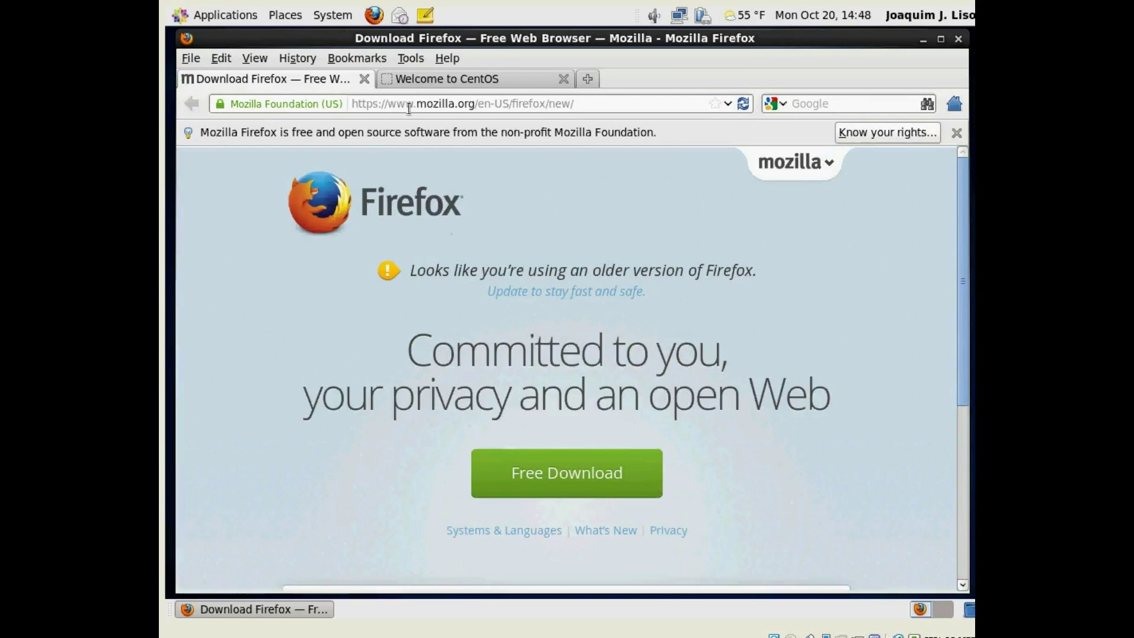
click(364, 78)
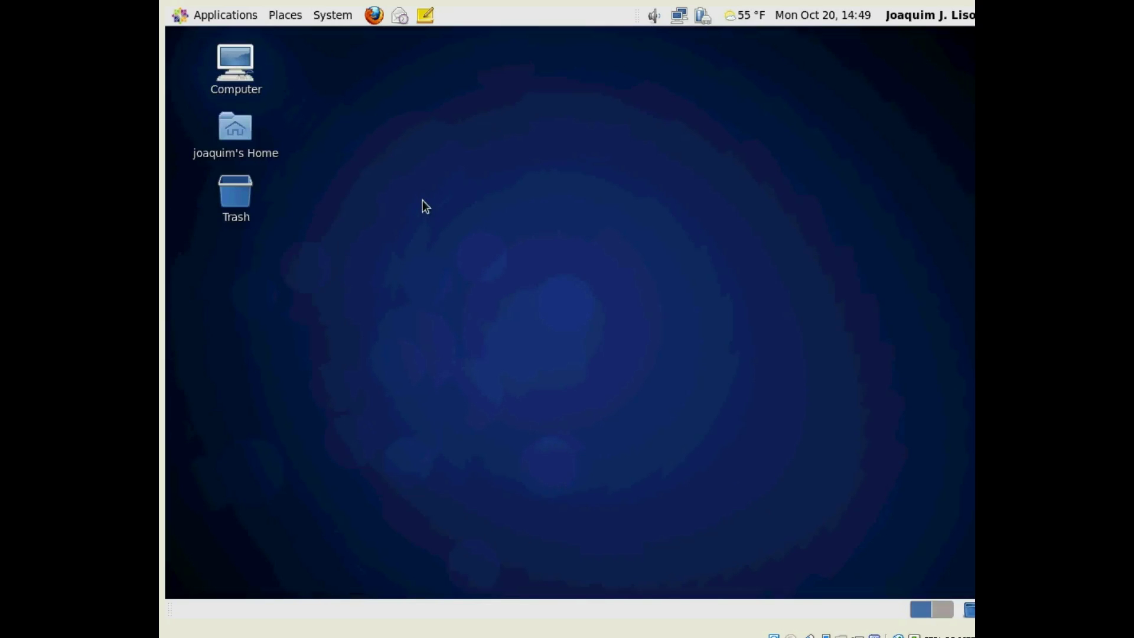
- Launch LibreOffice Calc from Applications > Office, then return to the Office menu for Writer
click(337, 16)
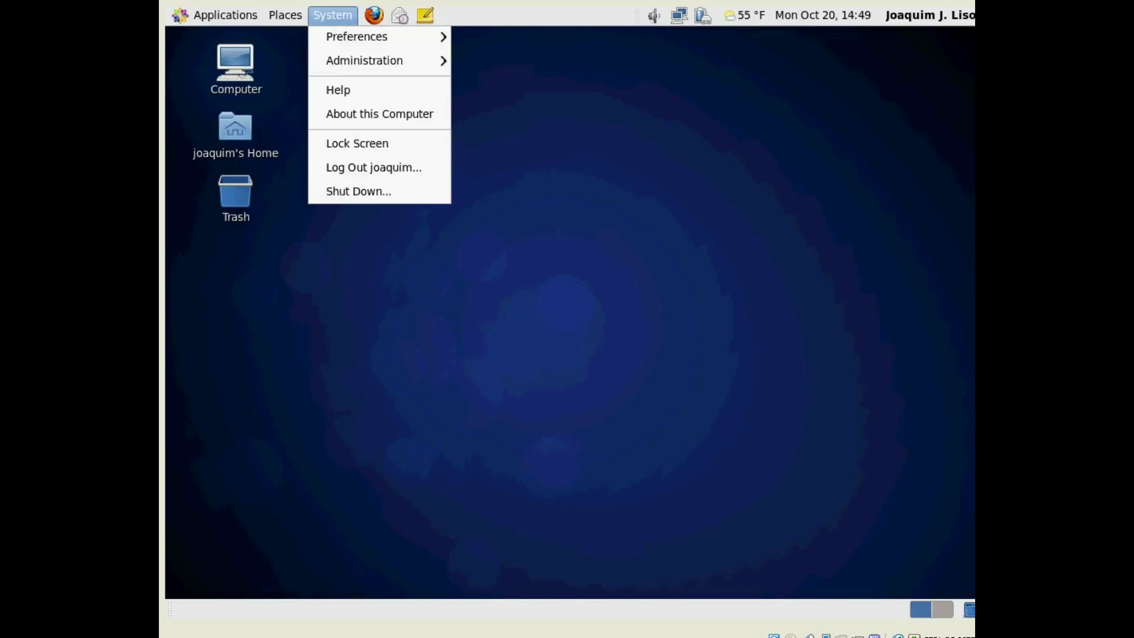
mouse_move(210, 19)
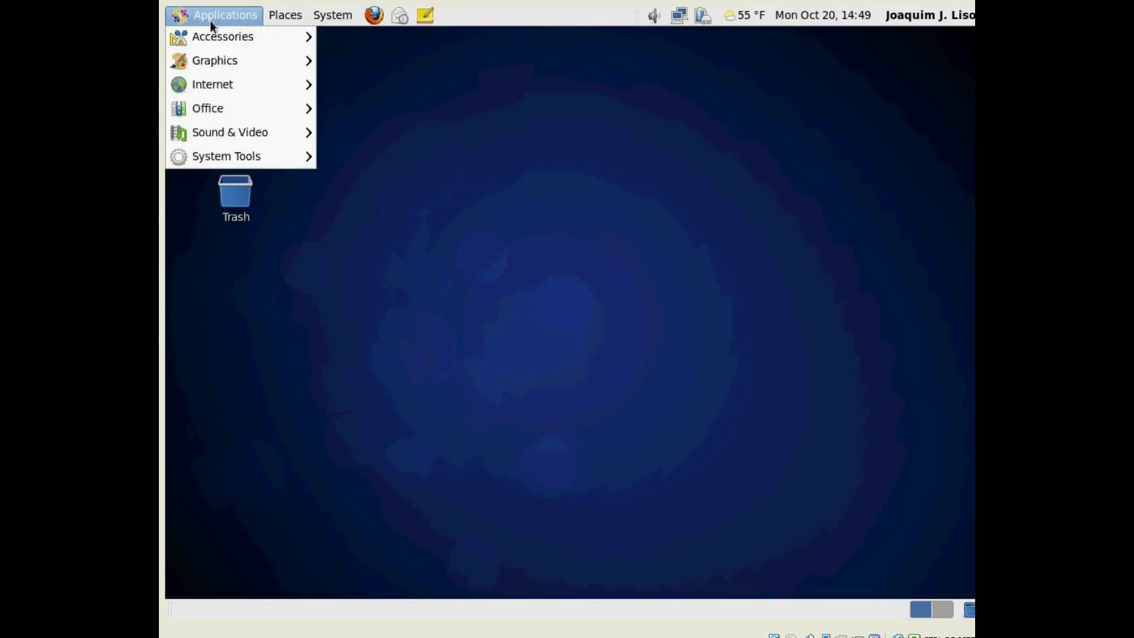
mouse_move(225, 108)
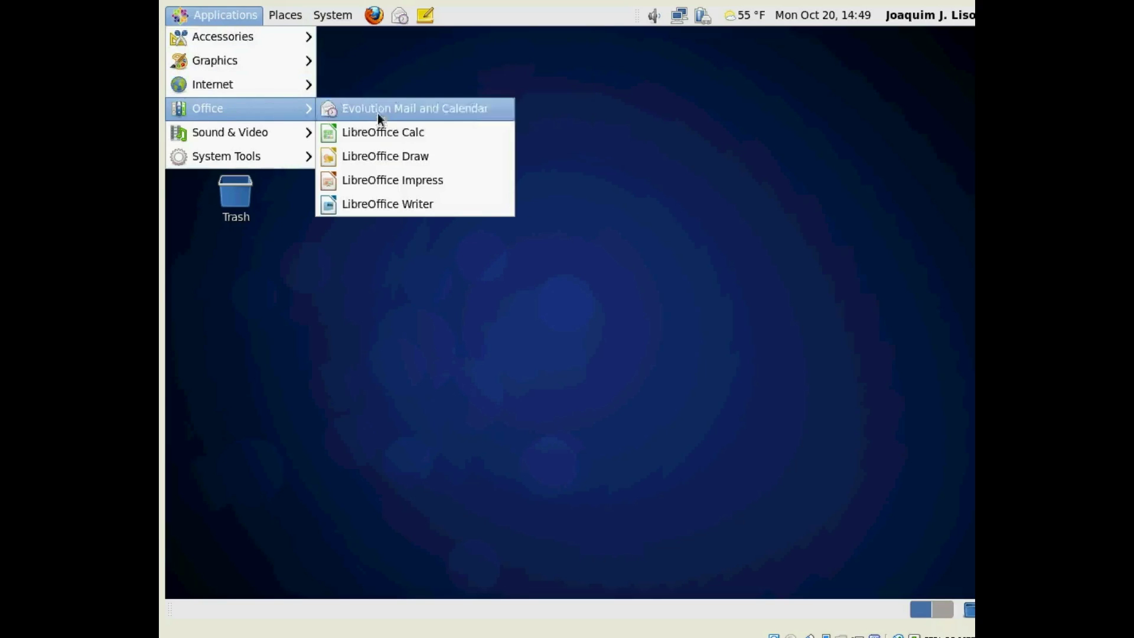
click(407, 136)
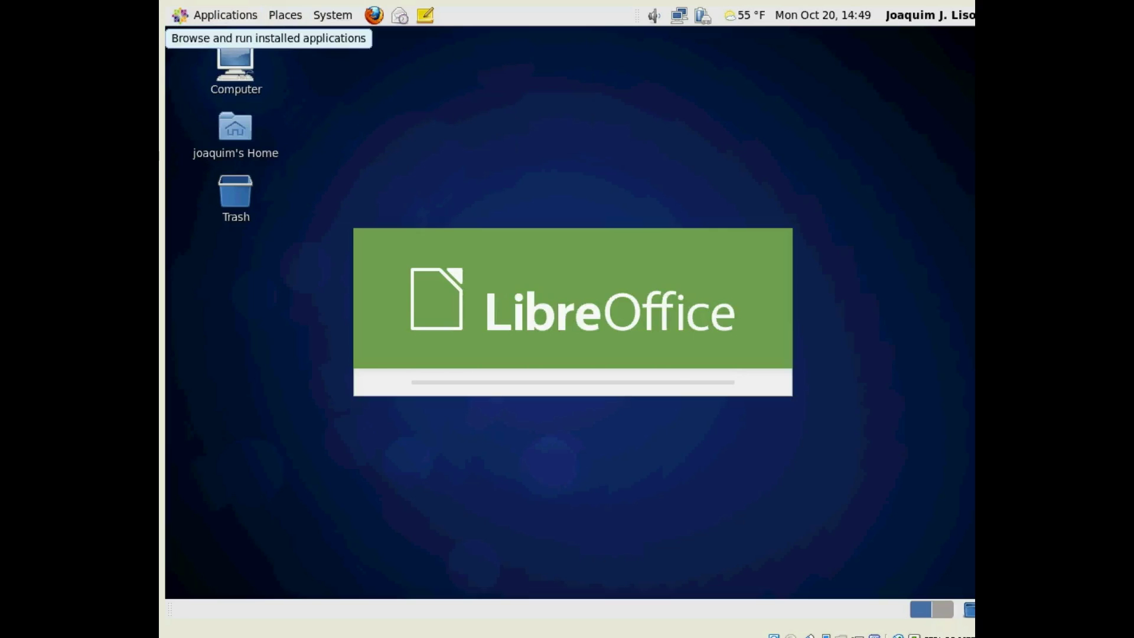
click(223, 16)
mouse_move(239, 93)
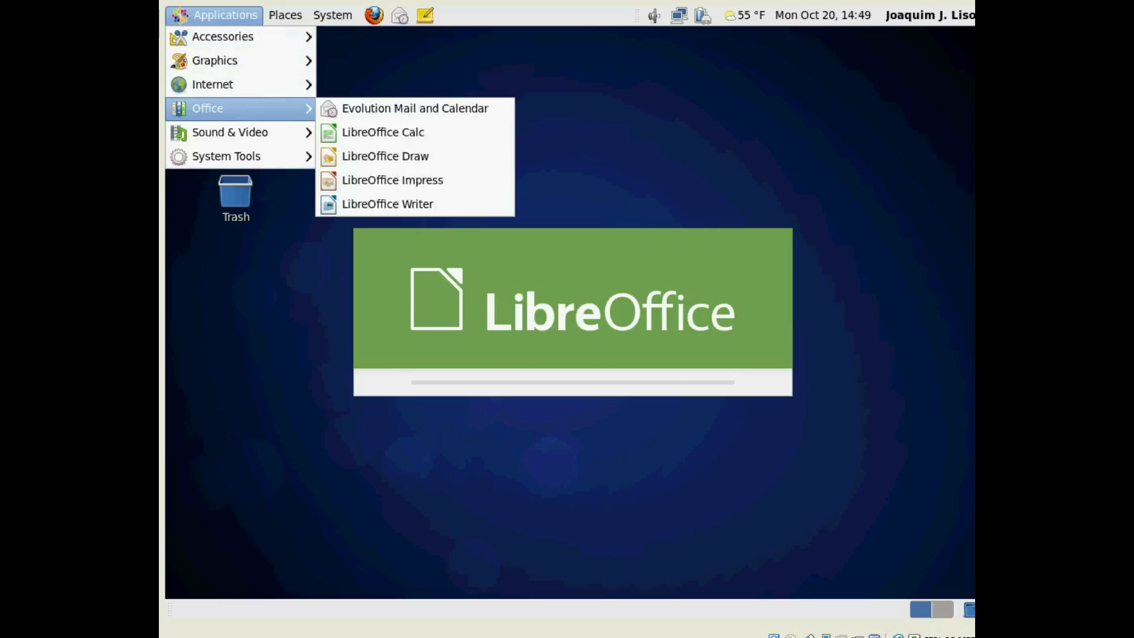
- Launch LibreOffice Writer, then try selecting Calc cells and the ranges B2:E9 and B2:C3
click(364, 203)
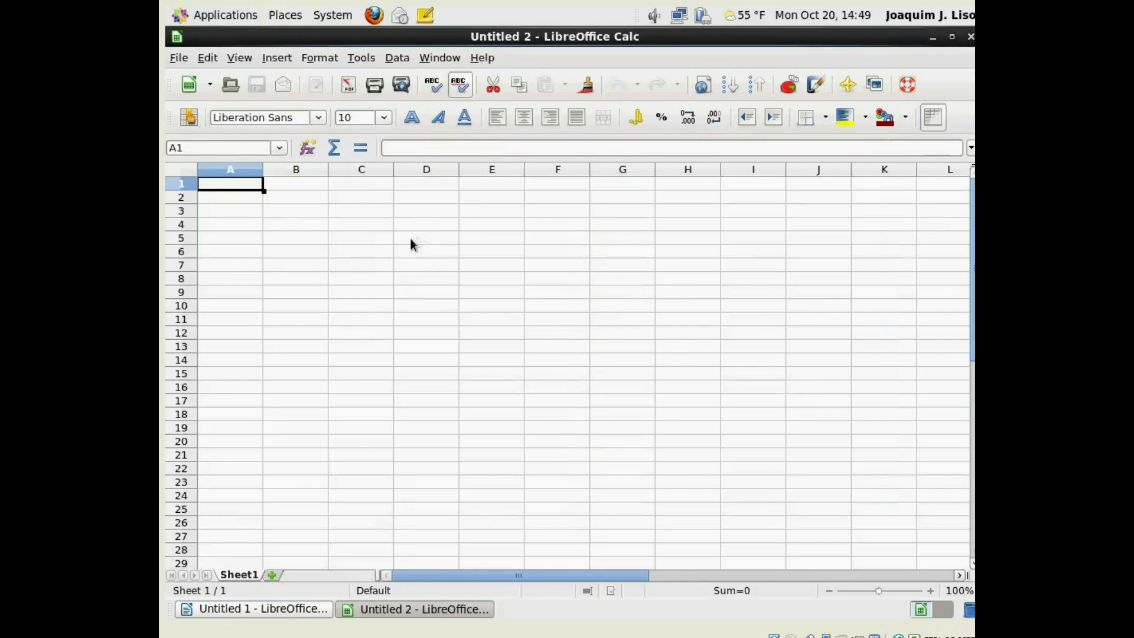
click(293, 212)
click(293, 197)
click(303, 224)
click(430, 228)
click(562, 227)
drag(278, 200, 504, 288)
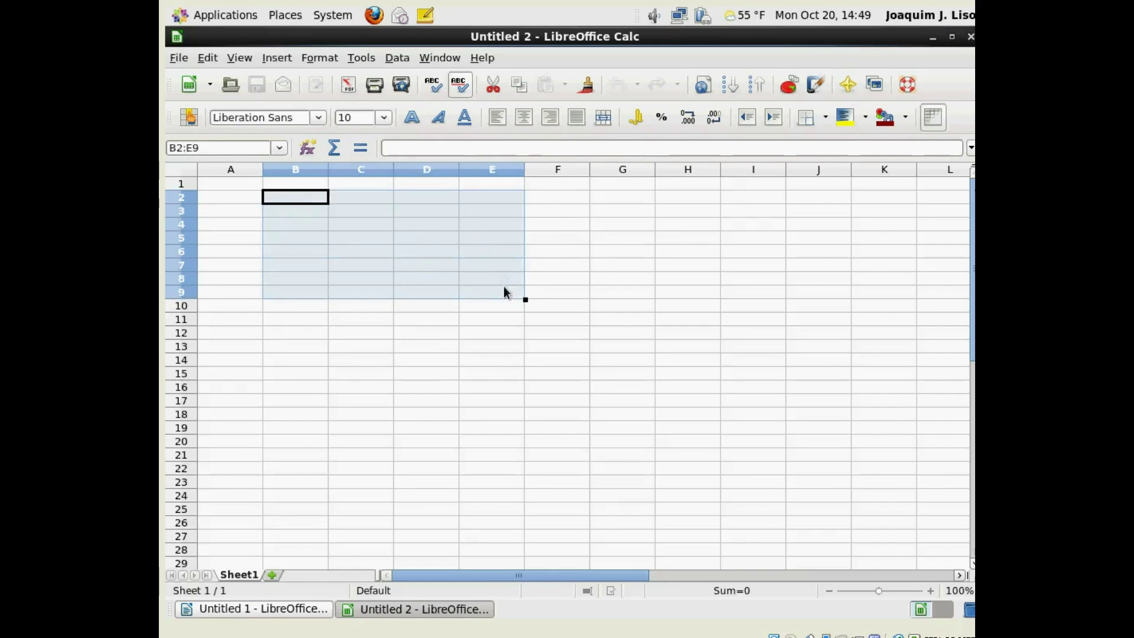
click(329, 234)
drag(278, 198, 425, 227)
click(354, 249)
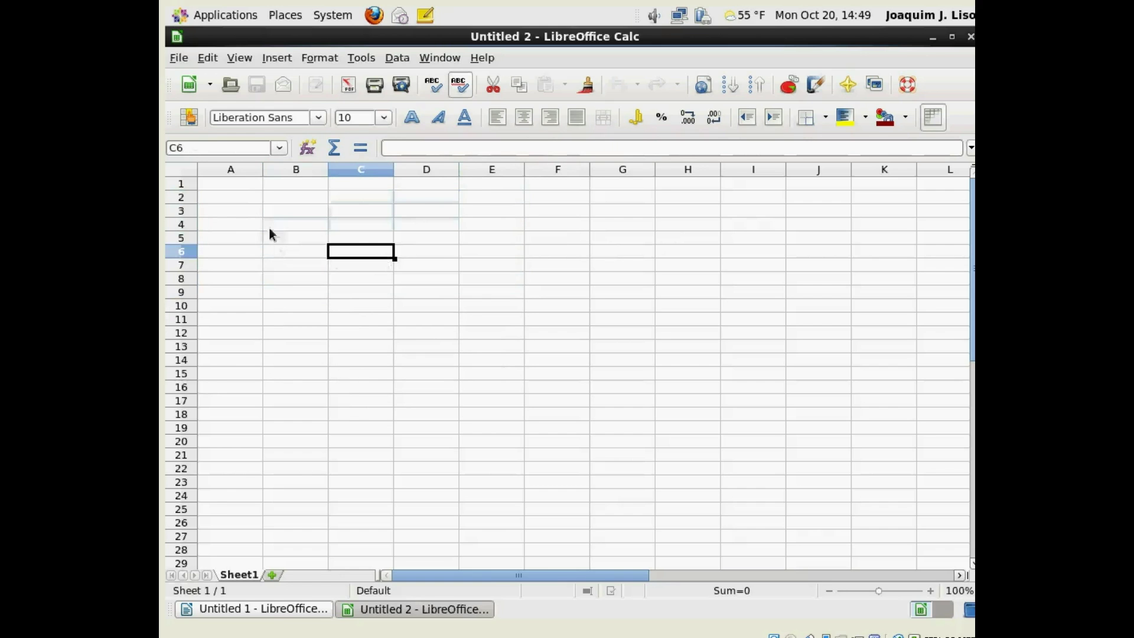
click(277, 208)
- Confirm LibreOffice version 4.0.4.2 in Help > About, then close the Calc window
click(207, 58)
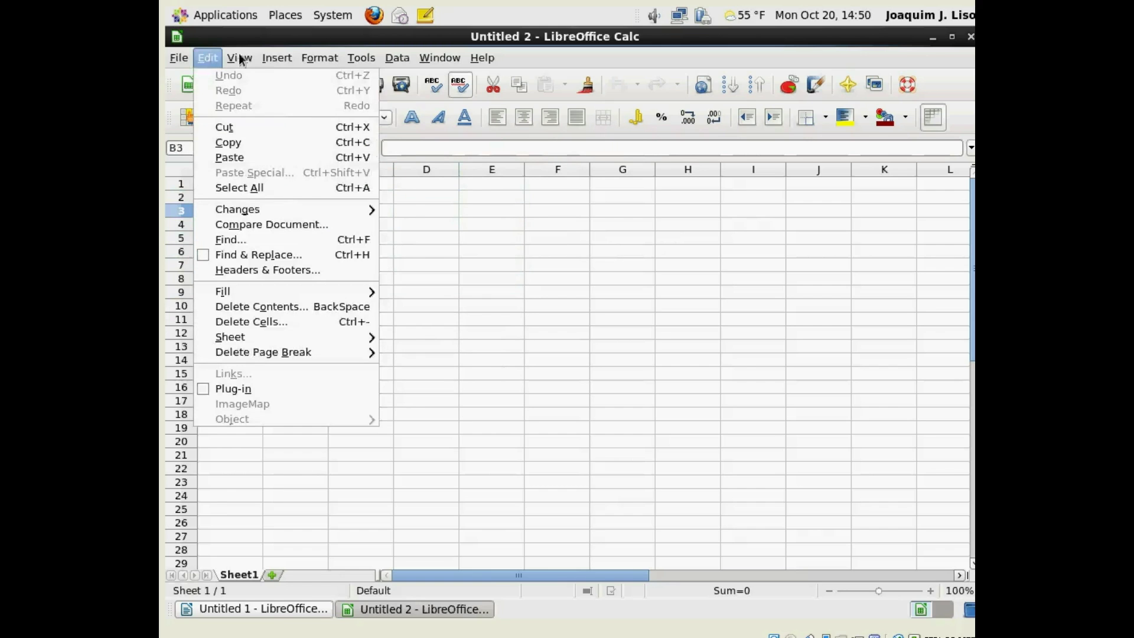
mouse_move(367, 62)
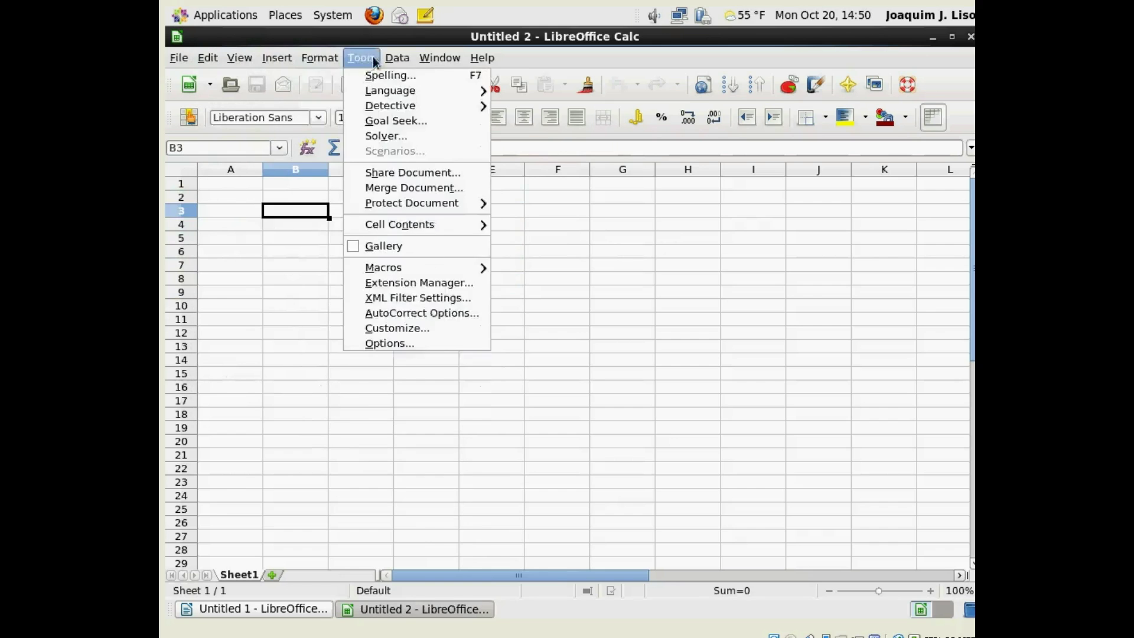
mouse_move(480, 62)
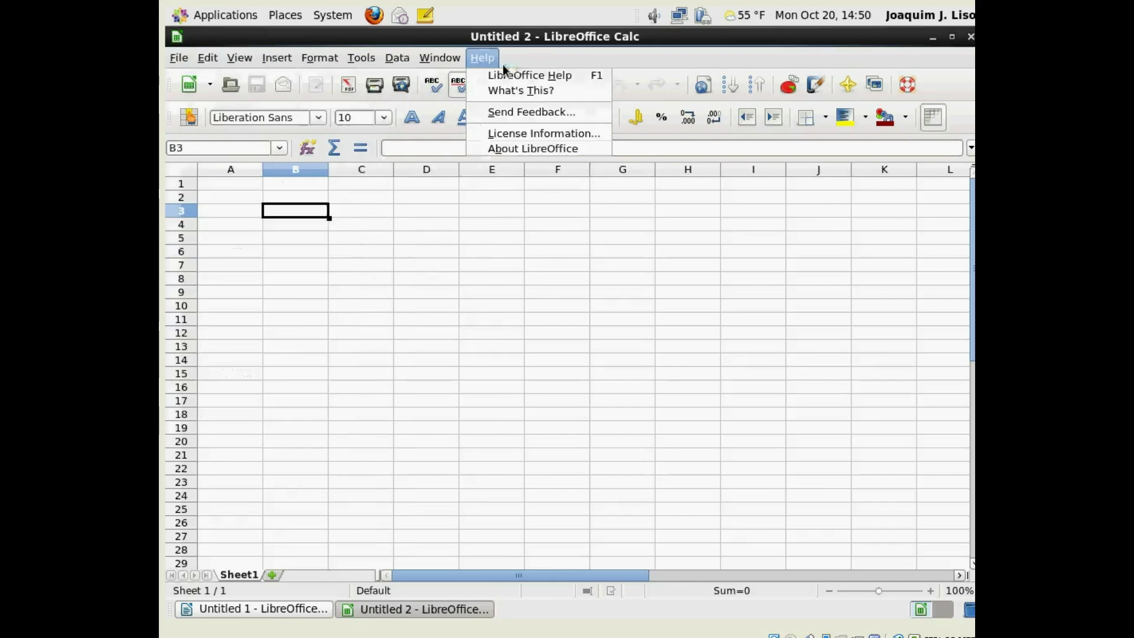
click(534, 150)
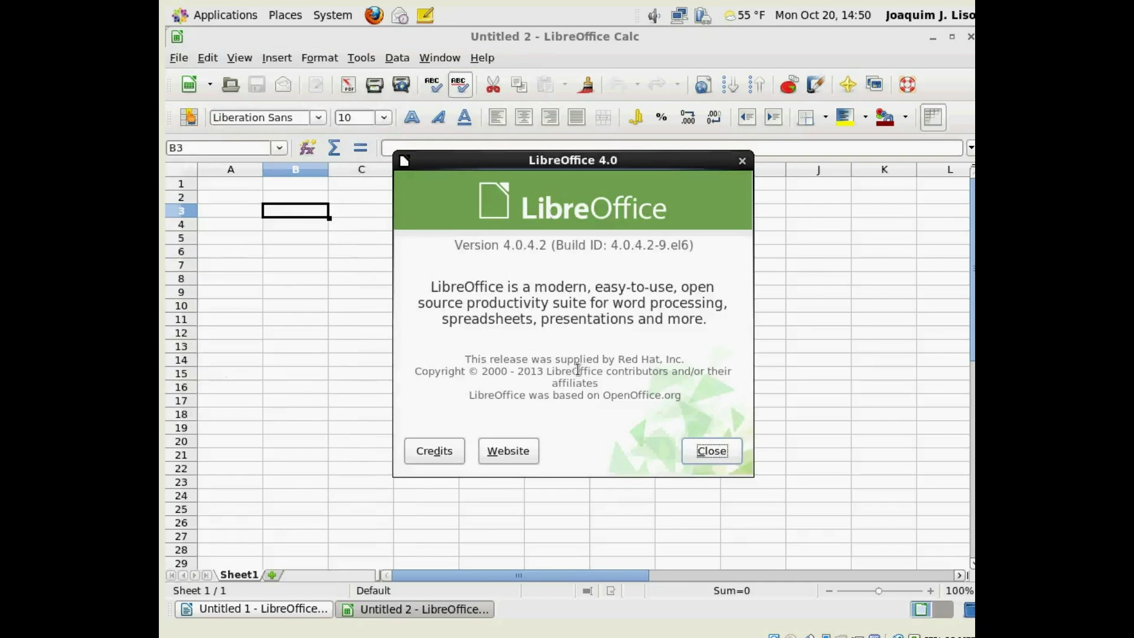
click(718, 453)
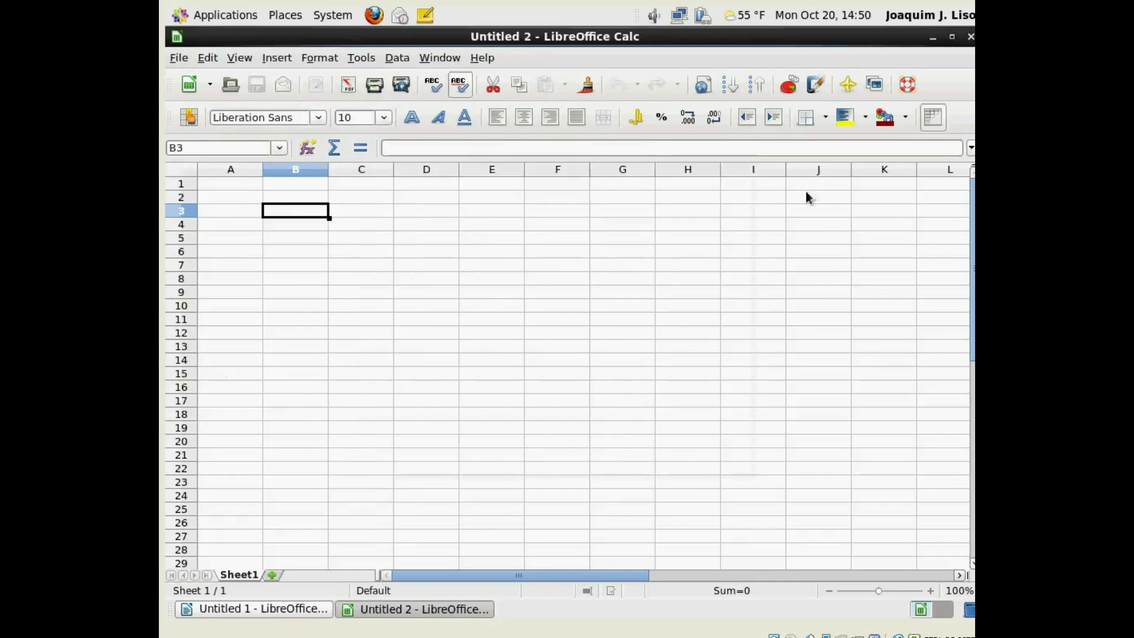
click(970, 36)
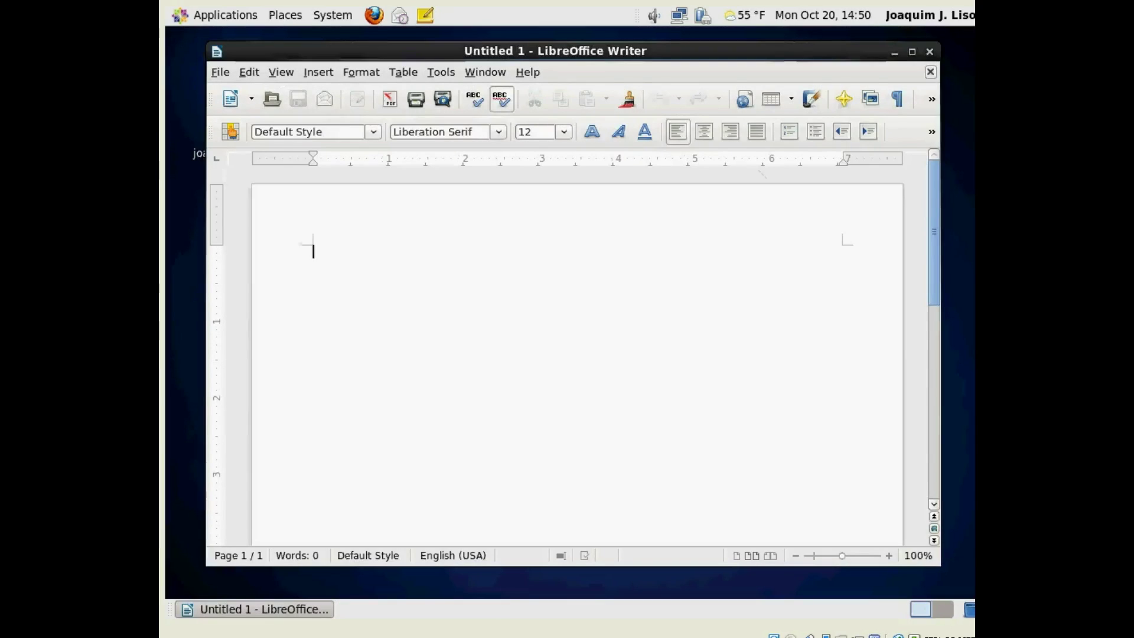
- Maximize Writer and save the blank document as Untitled 1.odt in the Documents folder
click(913, 51)
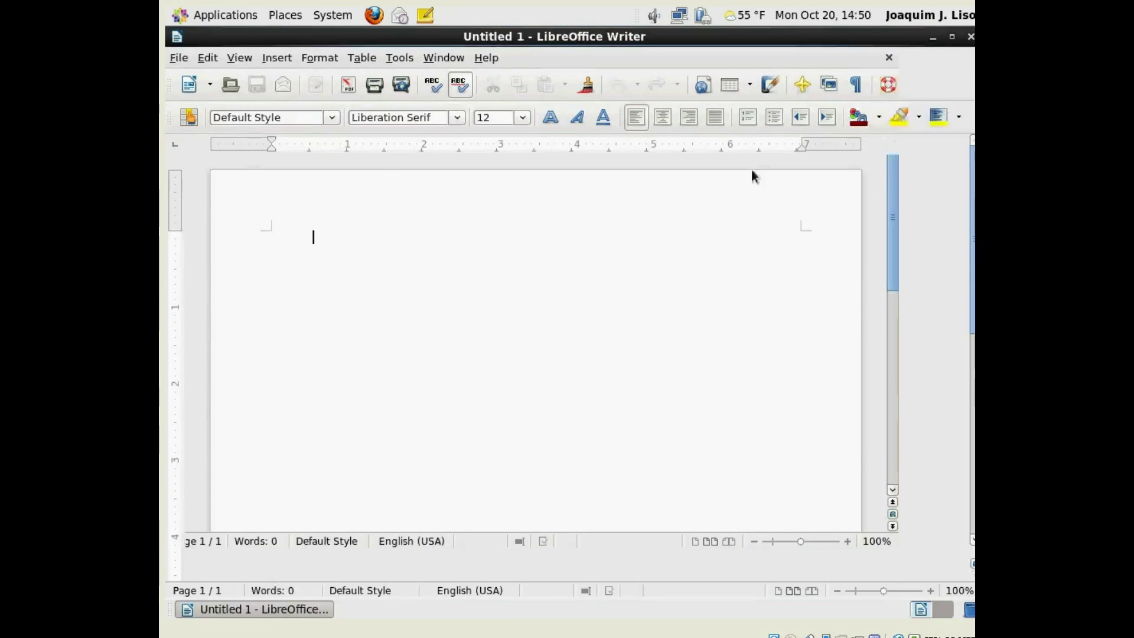
click(179, 59)
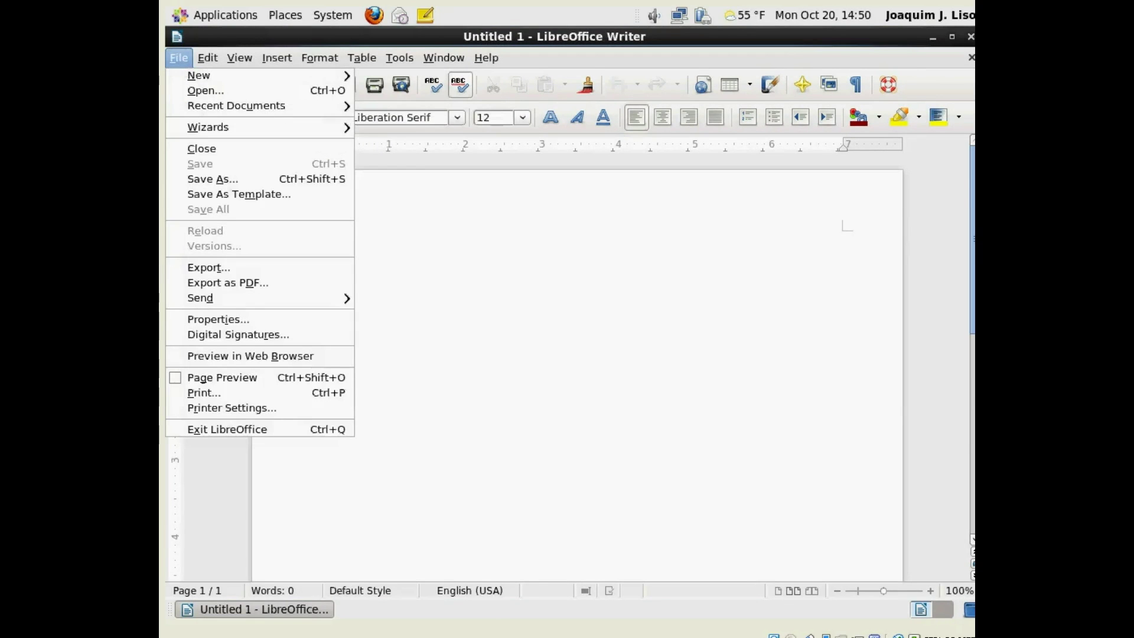
click(246, 178)
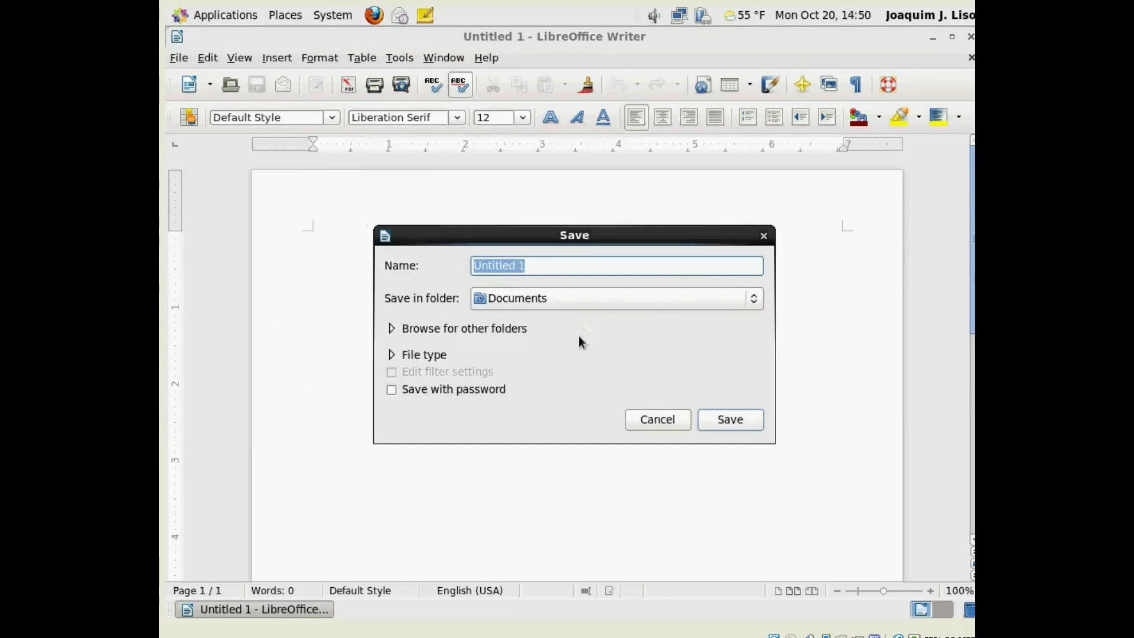
click(676, 419)
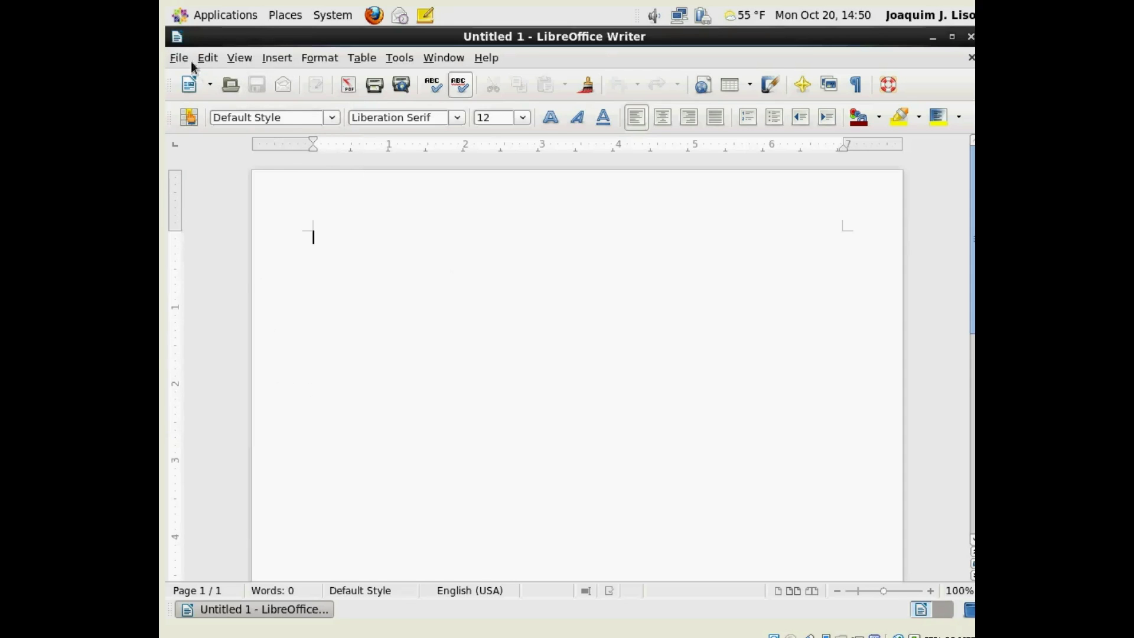
click(179, 58)
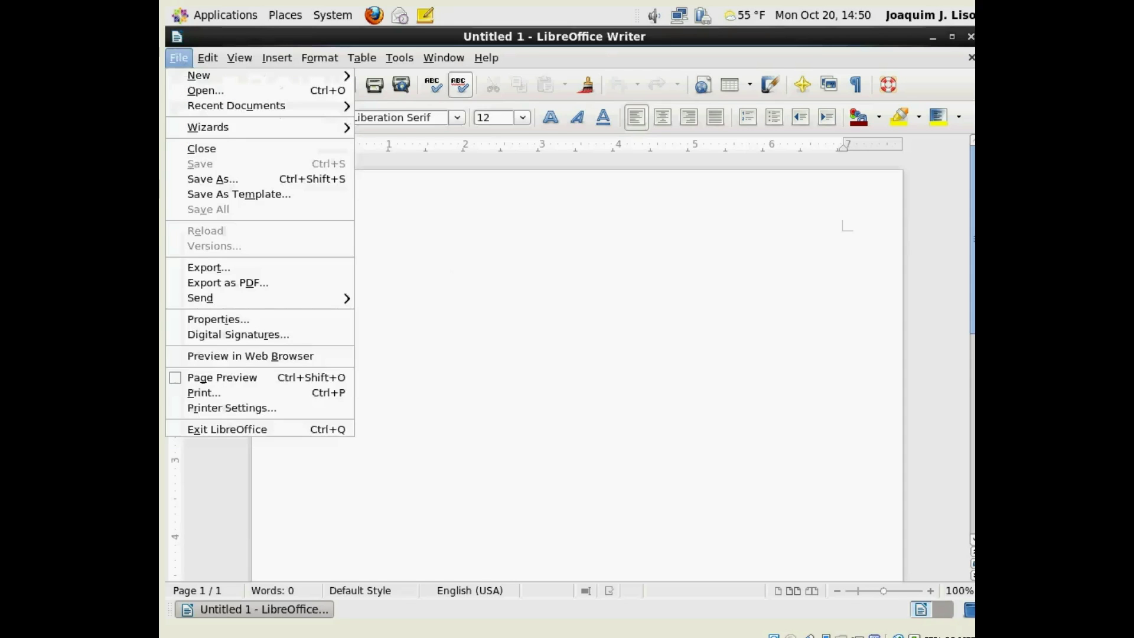
click(230, 180)
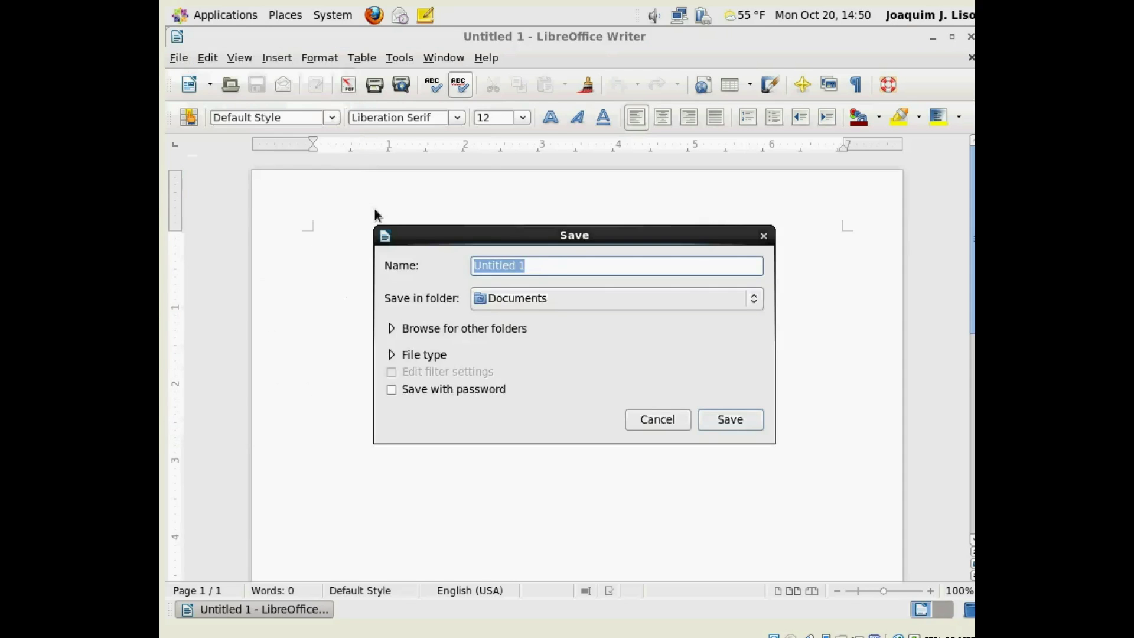
click(755, 300)
click(750, 297)
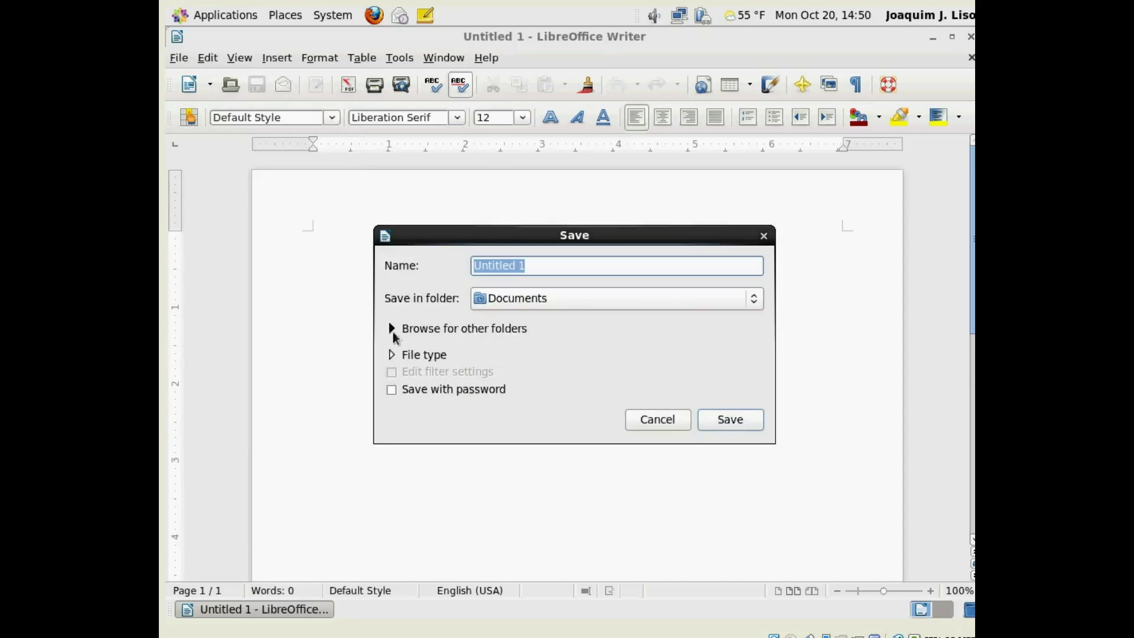
click(732, 418)
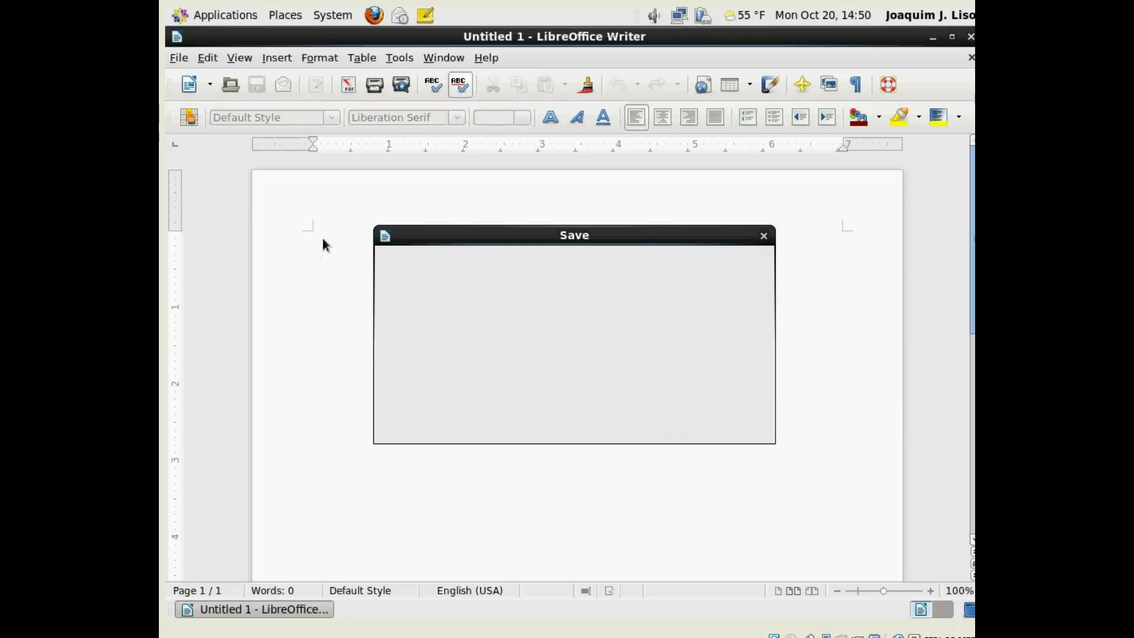
click(177, 56)
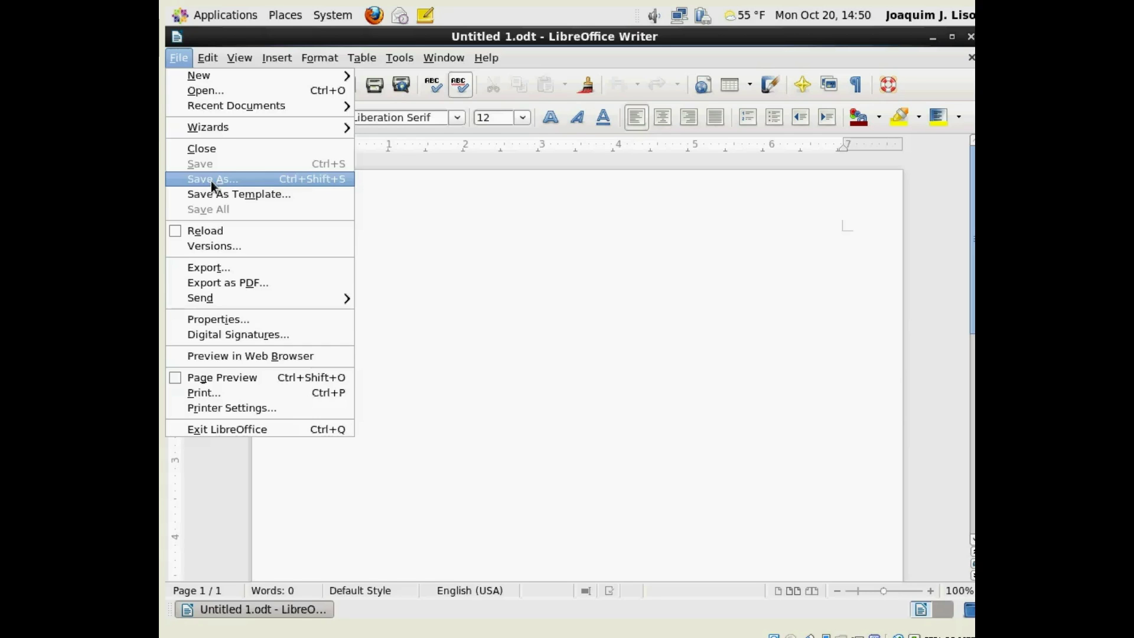
- In Save As, browse the ODF Text Document and Flat XML (.fodt) file types
click(251, 179)
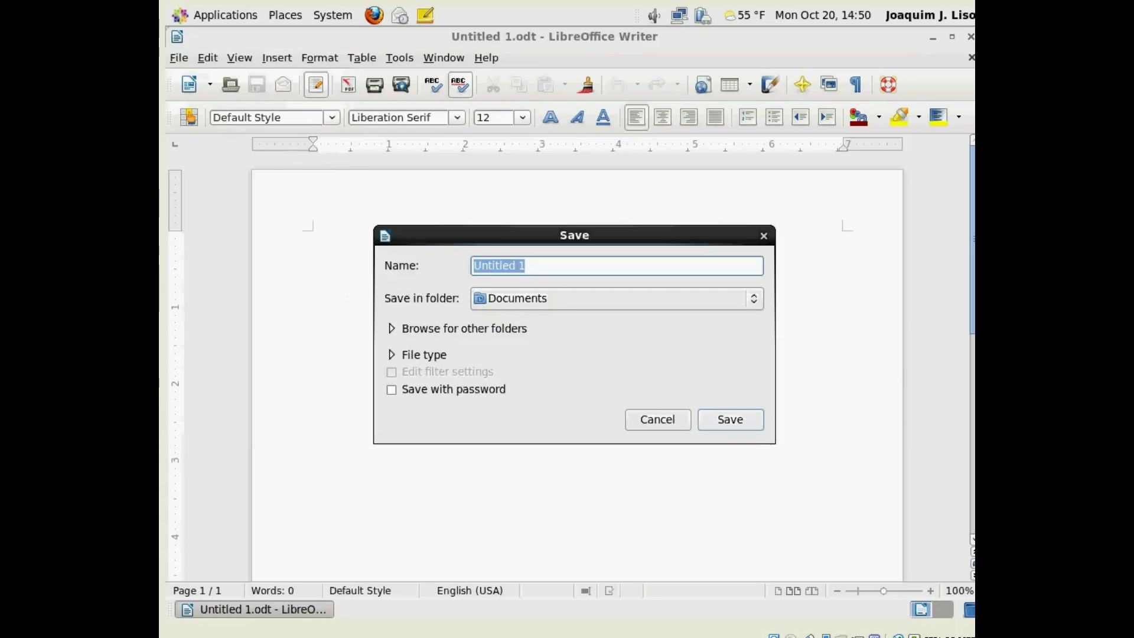
click(392, 355)
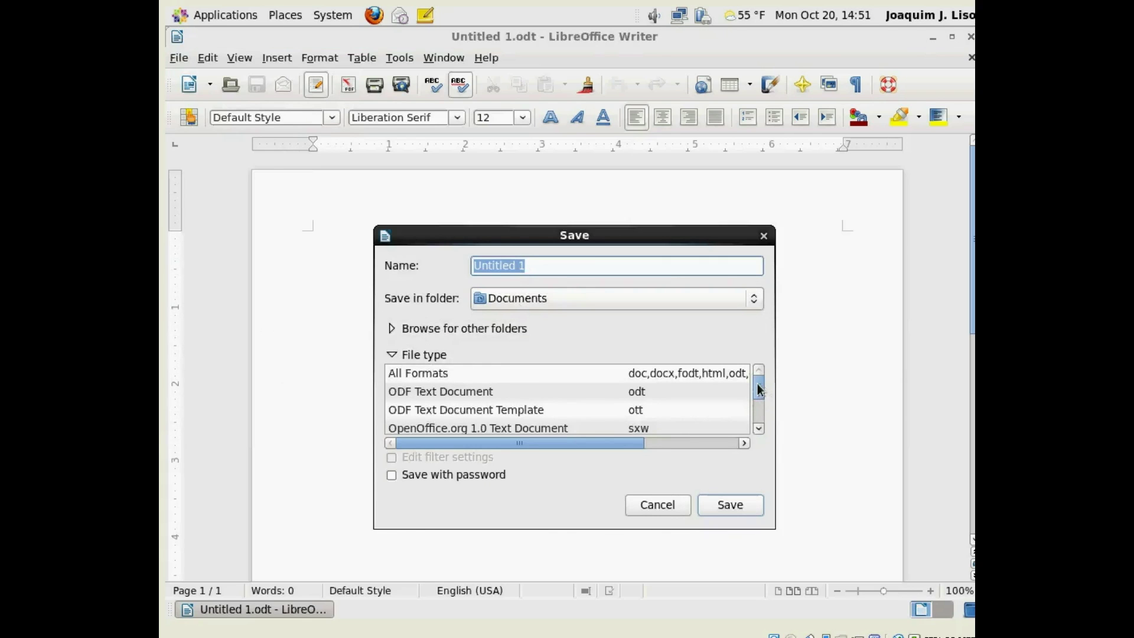
mouse_move(758, 390)
mouse_down()
mouse_move(758, 411)
mouse_move(758, 387)
mouse_up()
click(409, 380)
key(Down)
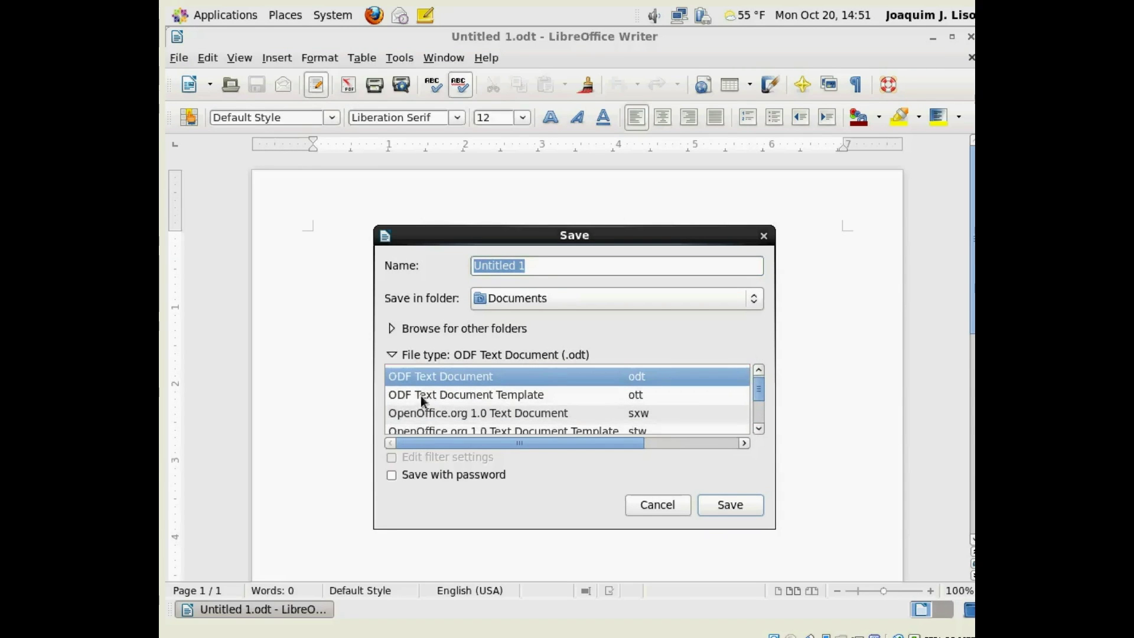
scroll(430, 395, down, 1)
scroll(434, 391, down, 3)
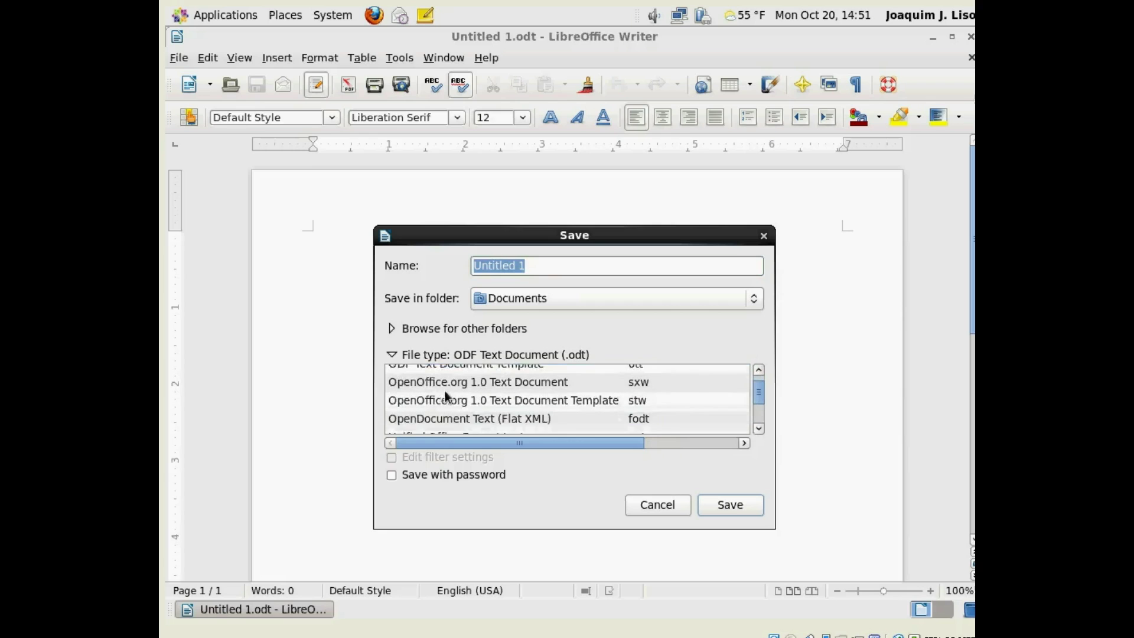
click(446, 388)
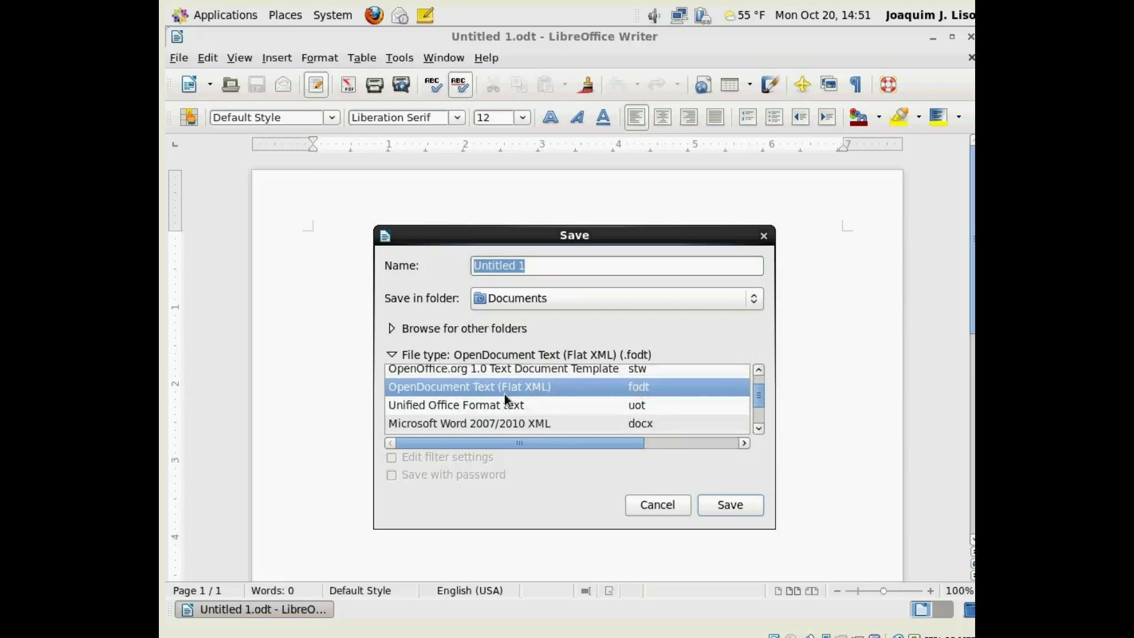
- Try the .docx, .doc and HTML Document formats, then cancel saving and close Writer
scroll(504, 393, down, 1)
click(441, 409)
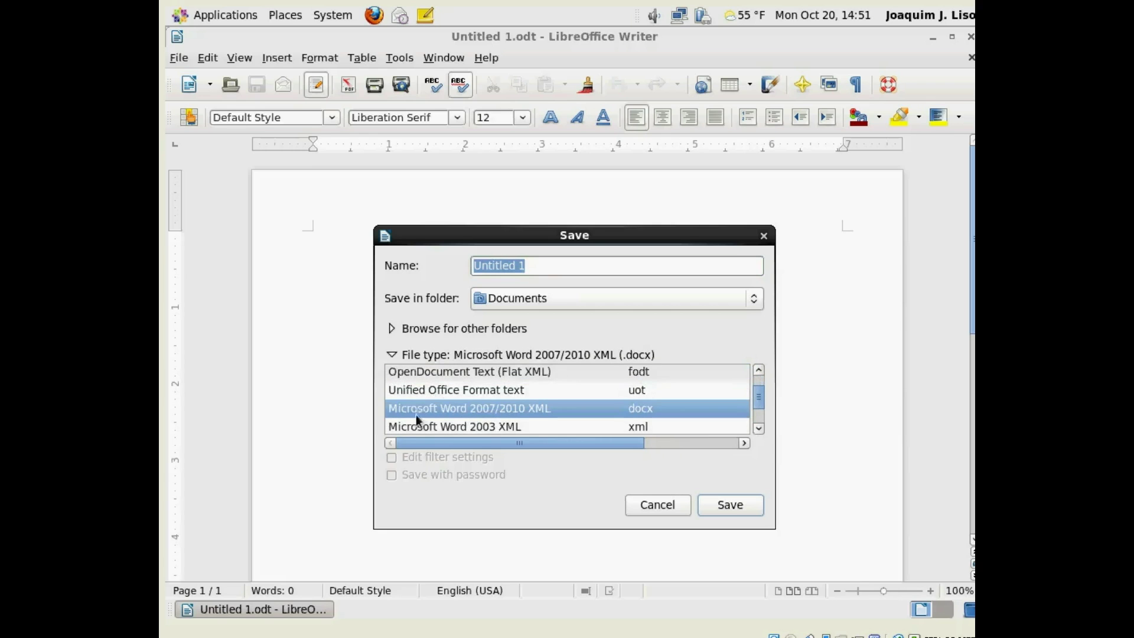
scroll(488, 408, down, 1)
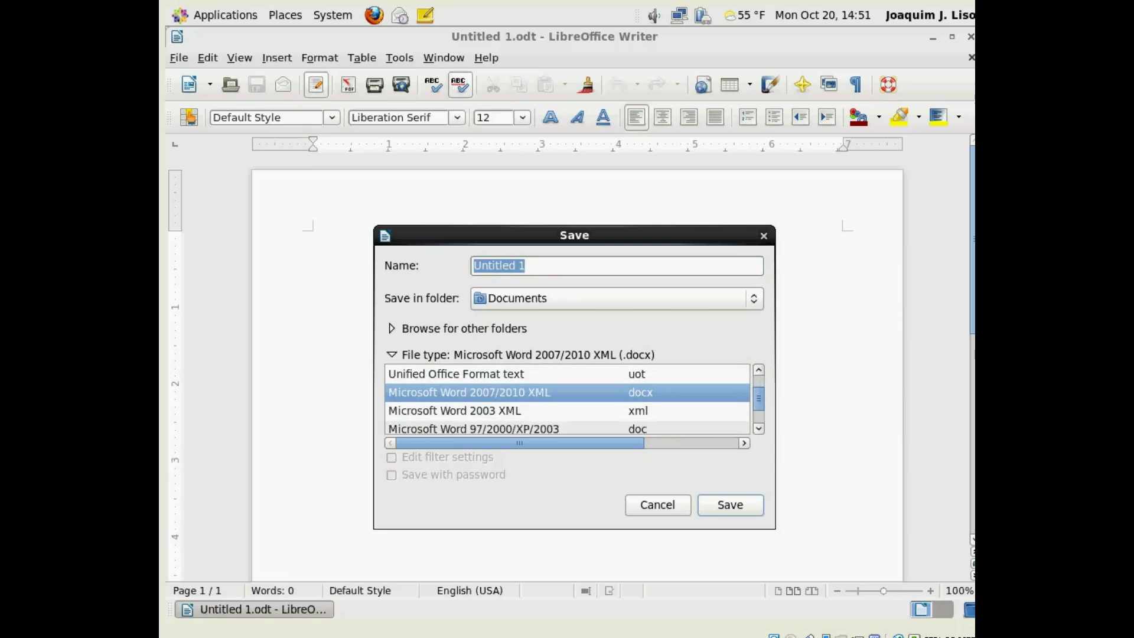
scroll(508, 408, down, 1)
click(455, 413)
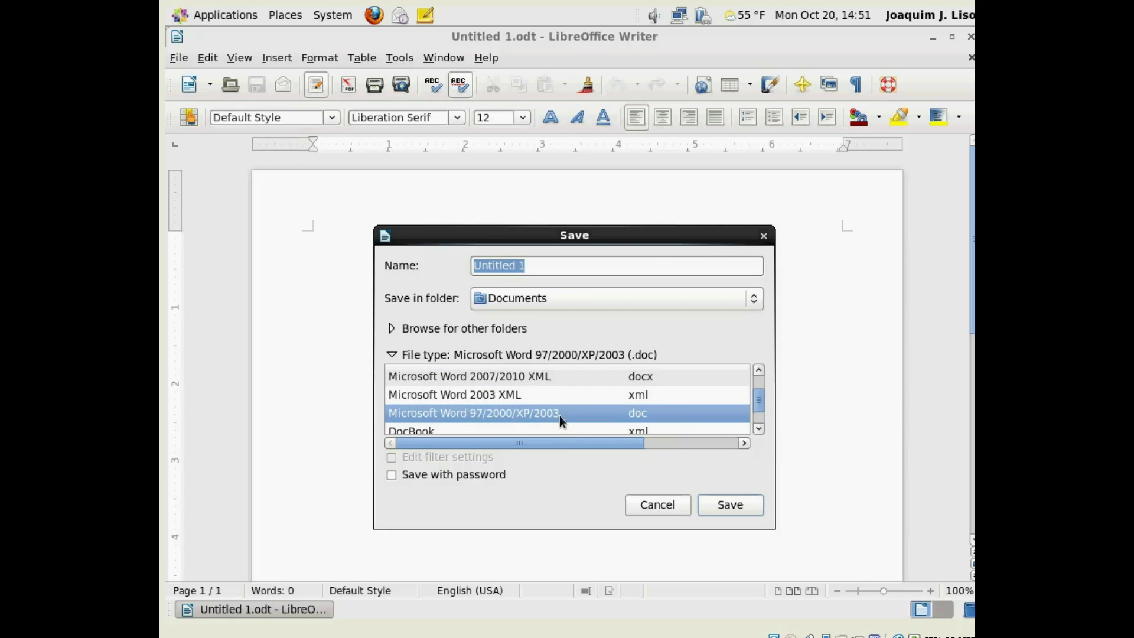
click(490, 376)
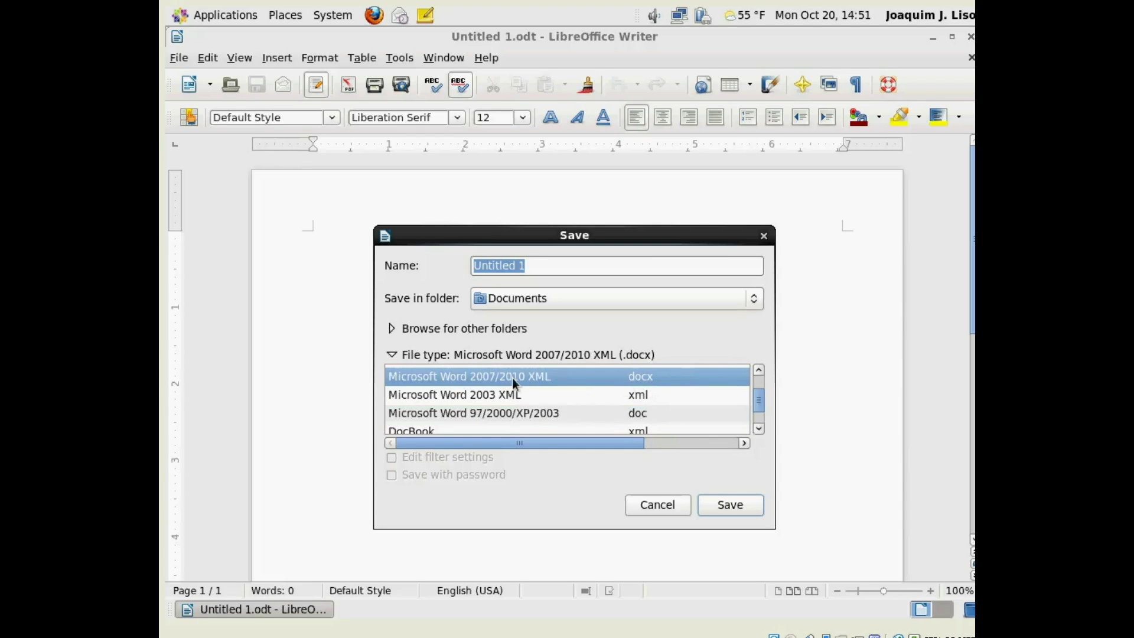
scroll(541, 390, down, 3)
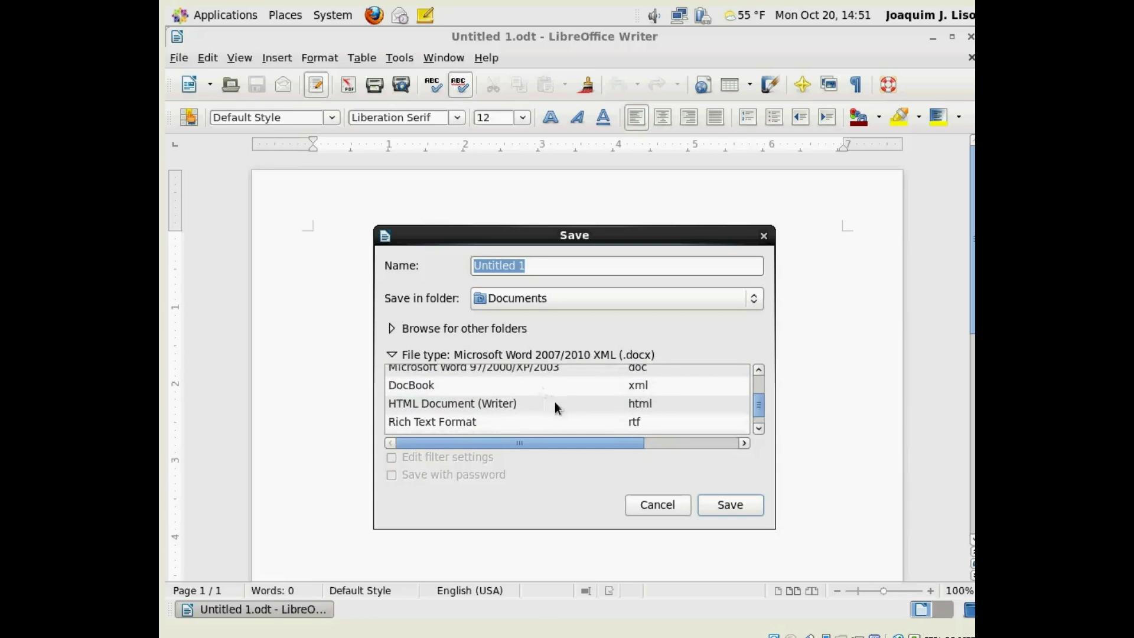
click(584, 402)
scroll(593, 405, down, 2)
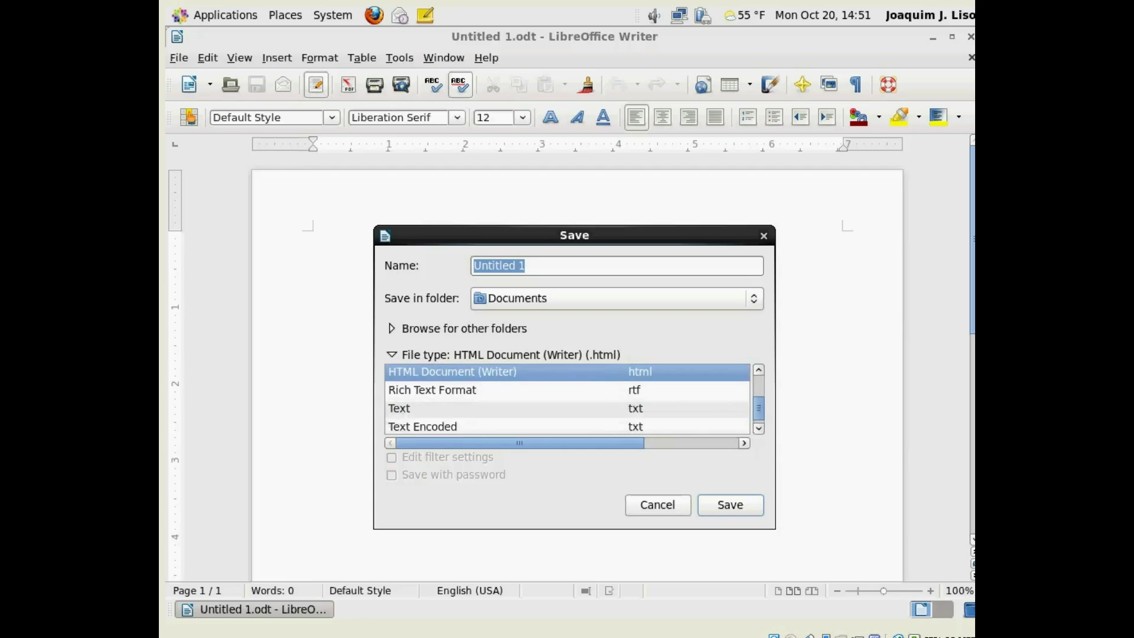
click(657, 505)
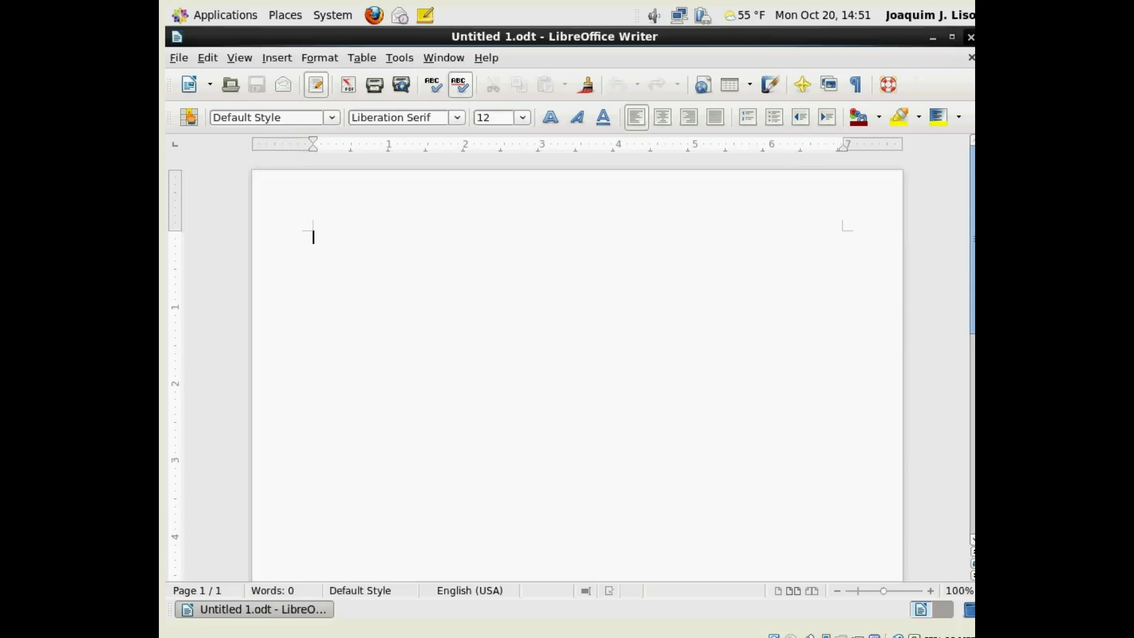
click(971, 37)
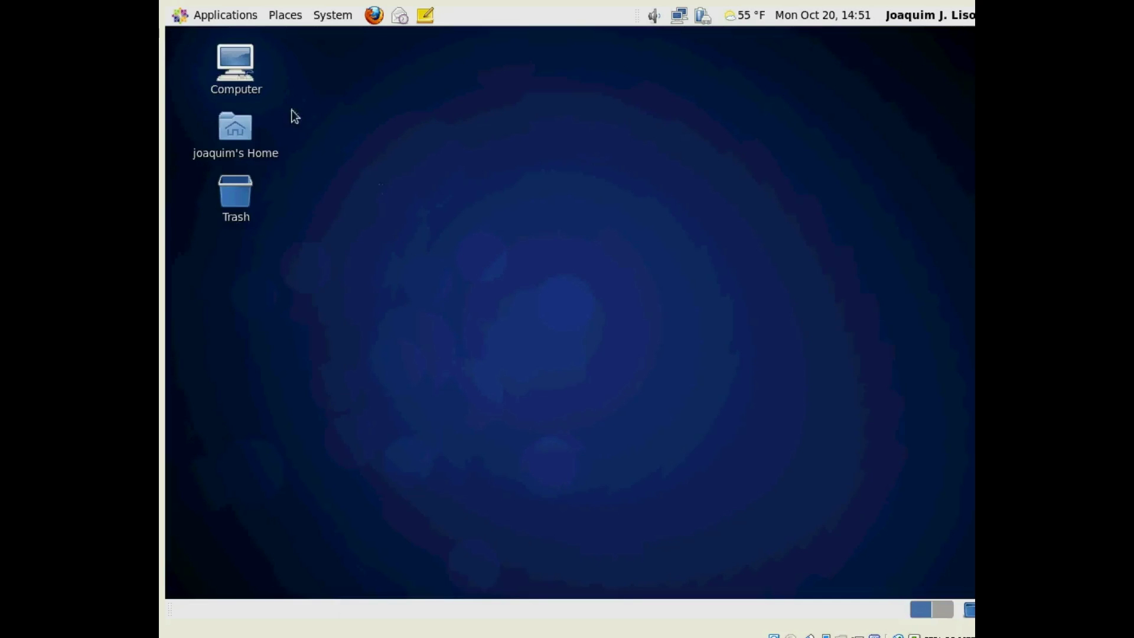
click(208, 16)
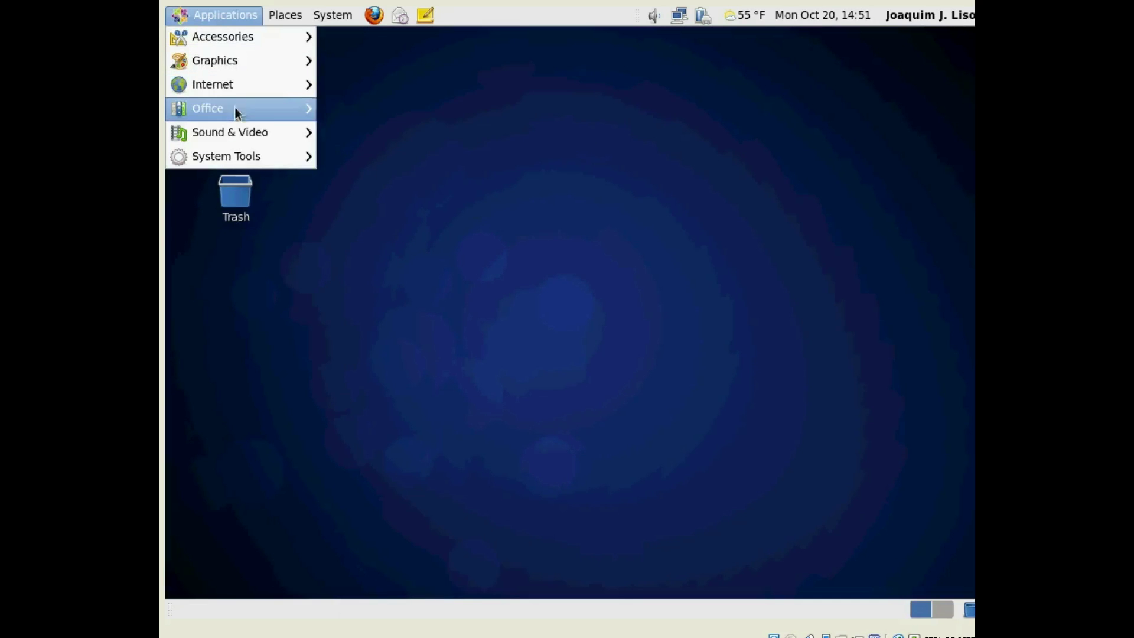
mouse_move(273, 111)
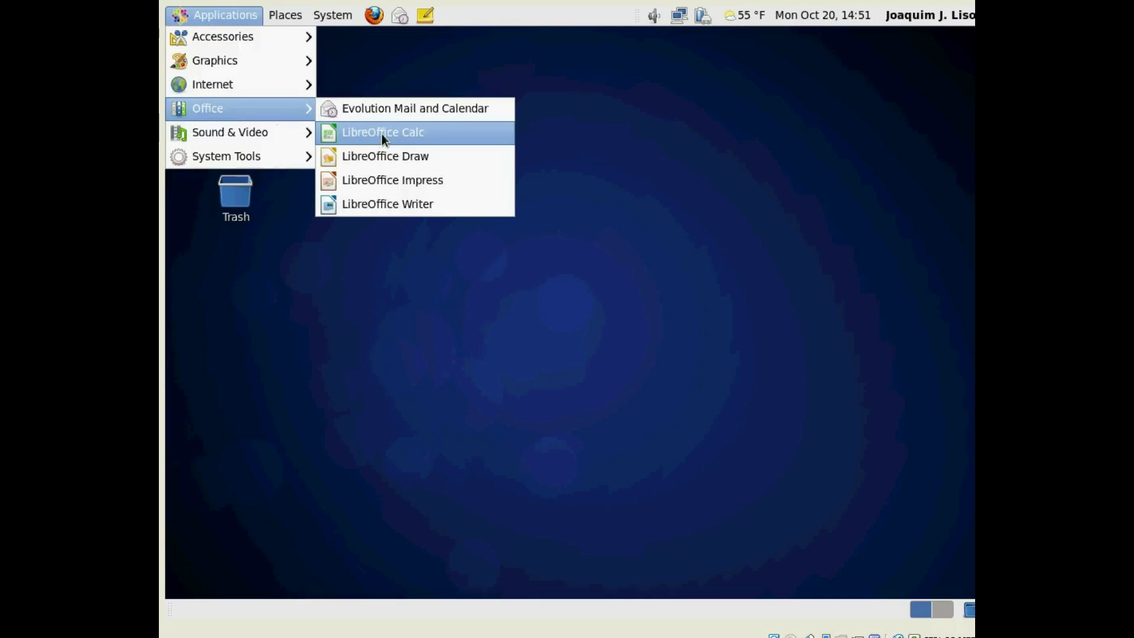
click(382, 133)
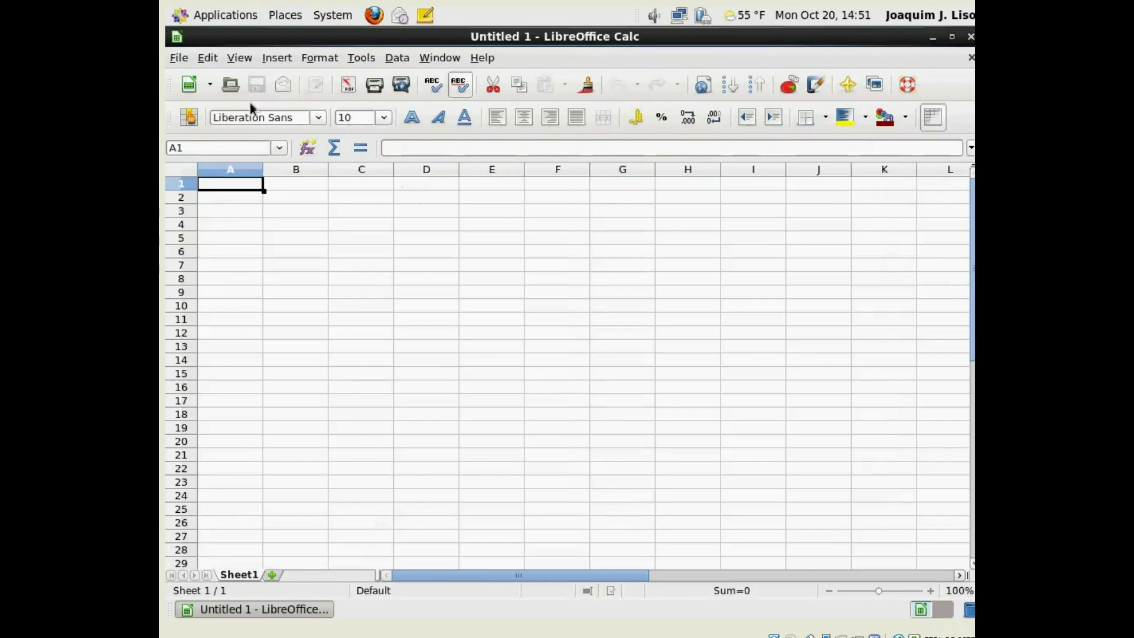
click(179, 57)
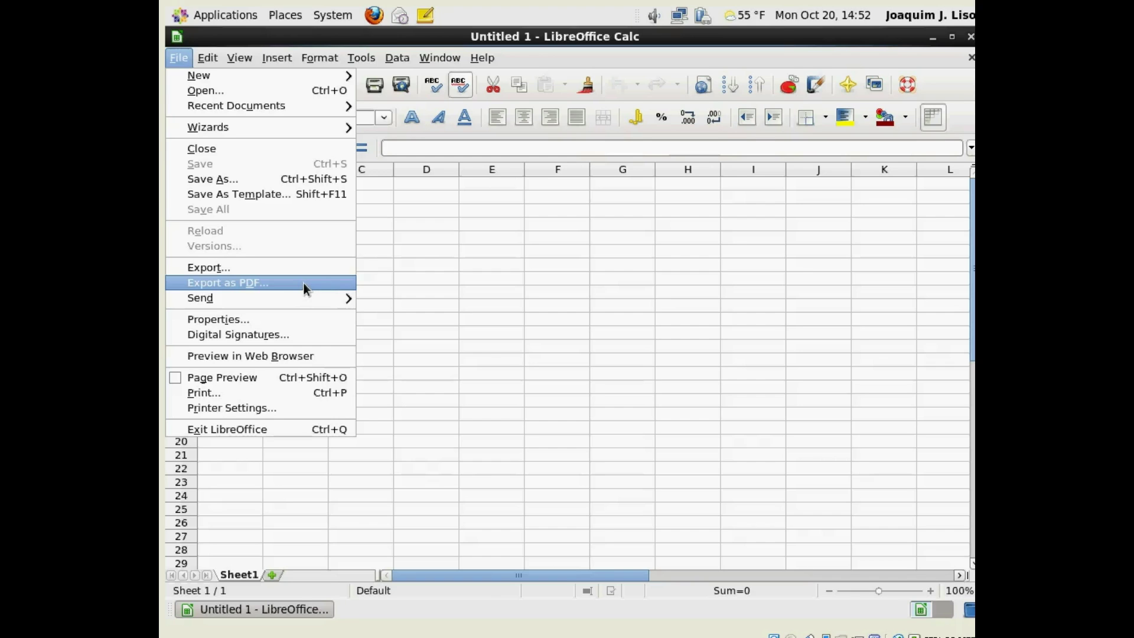
click(667, 272)
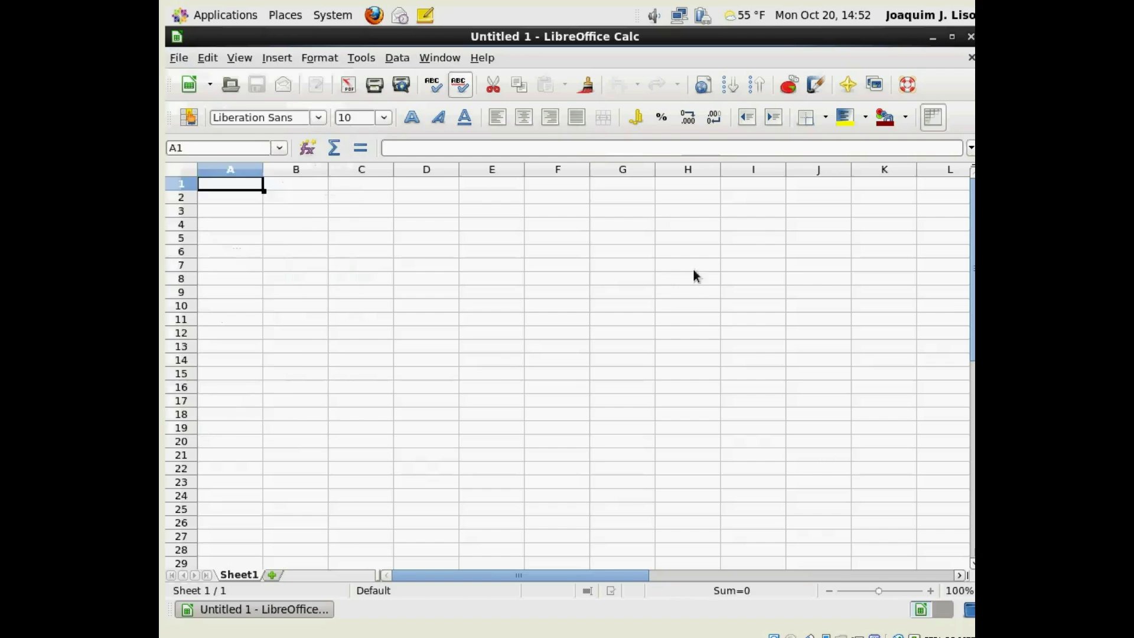
click(694, 266)
click(971, 36)
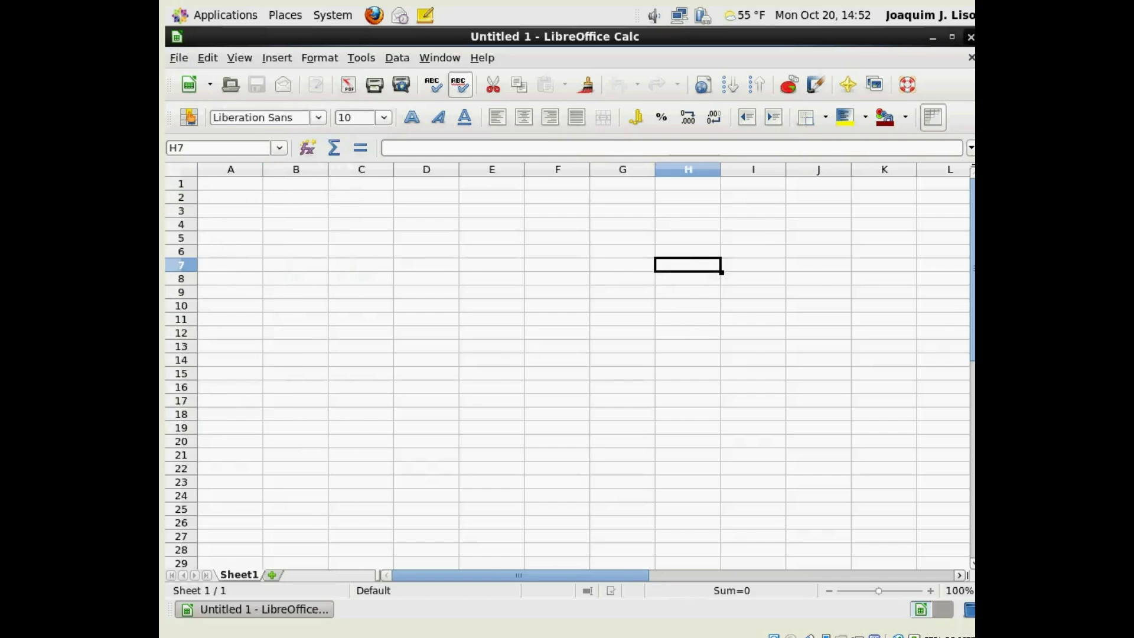